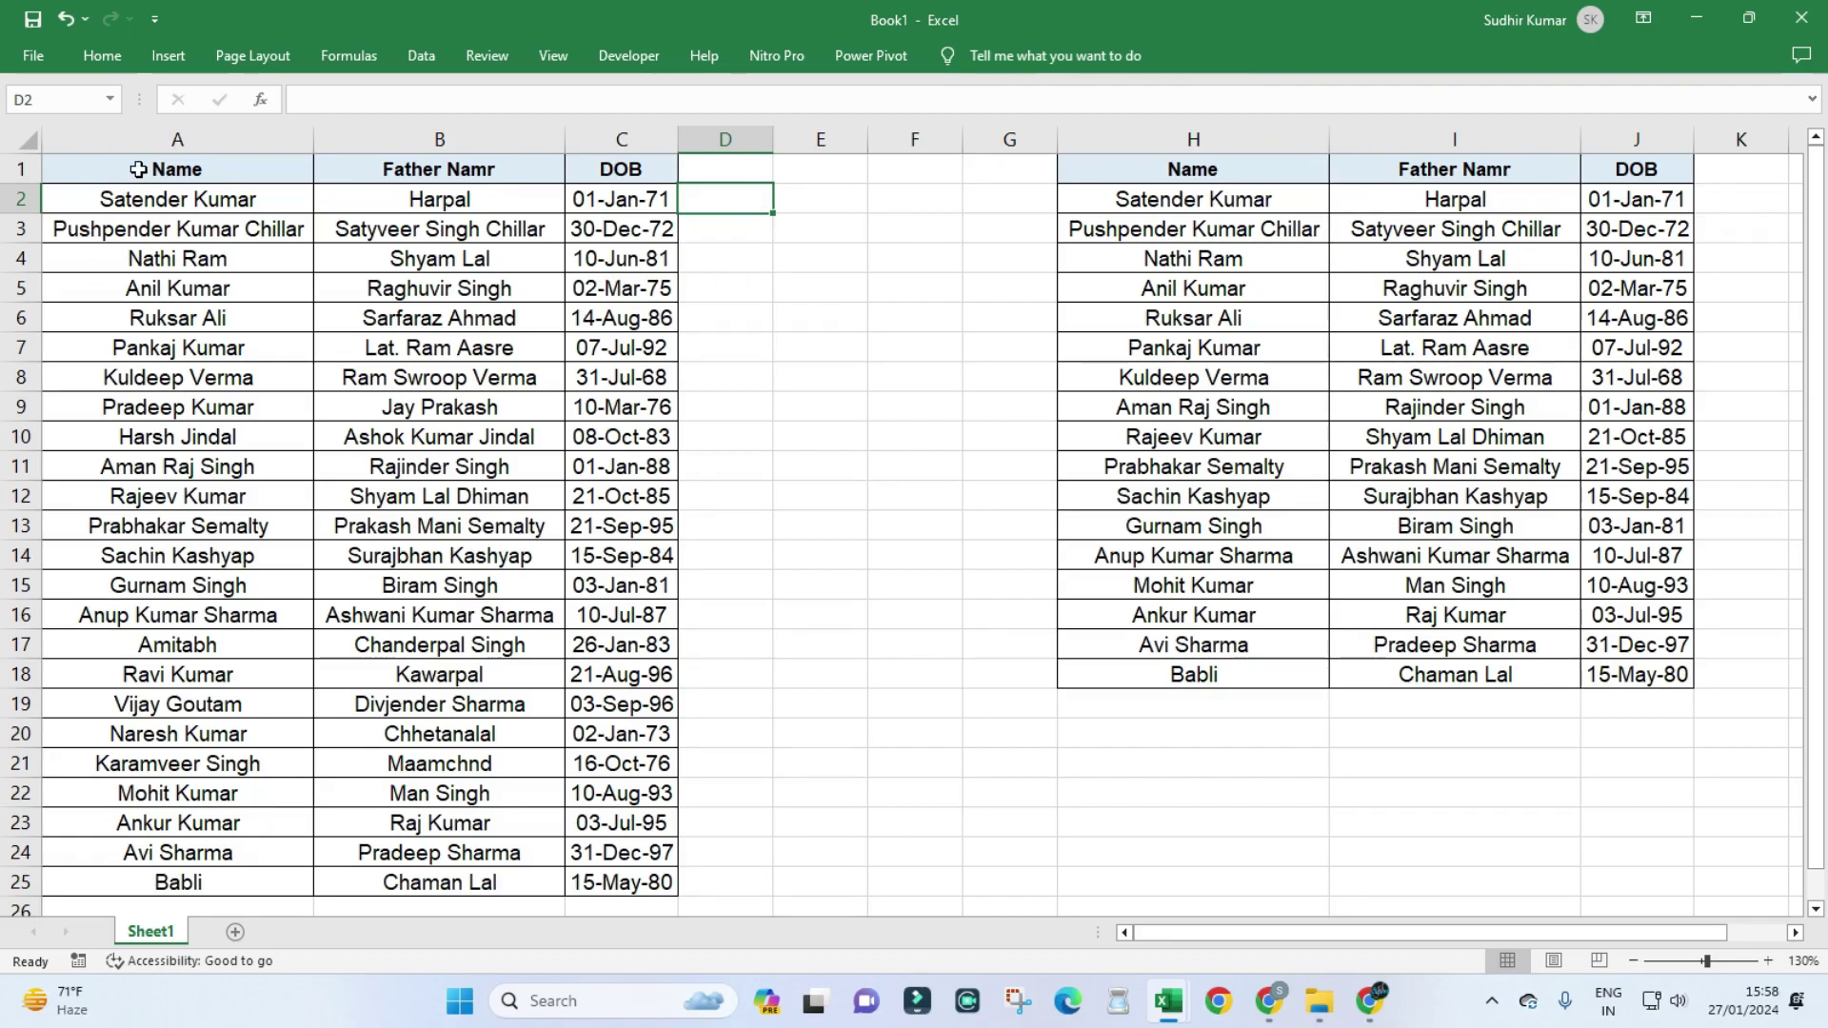
Highlight the name lists in column A and column H to compare them
mouse_move(139, 170)
left_mouse_down()
mouse_move(559, 887)
mouse_move(619, 885)
left_mouse_up()
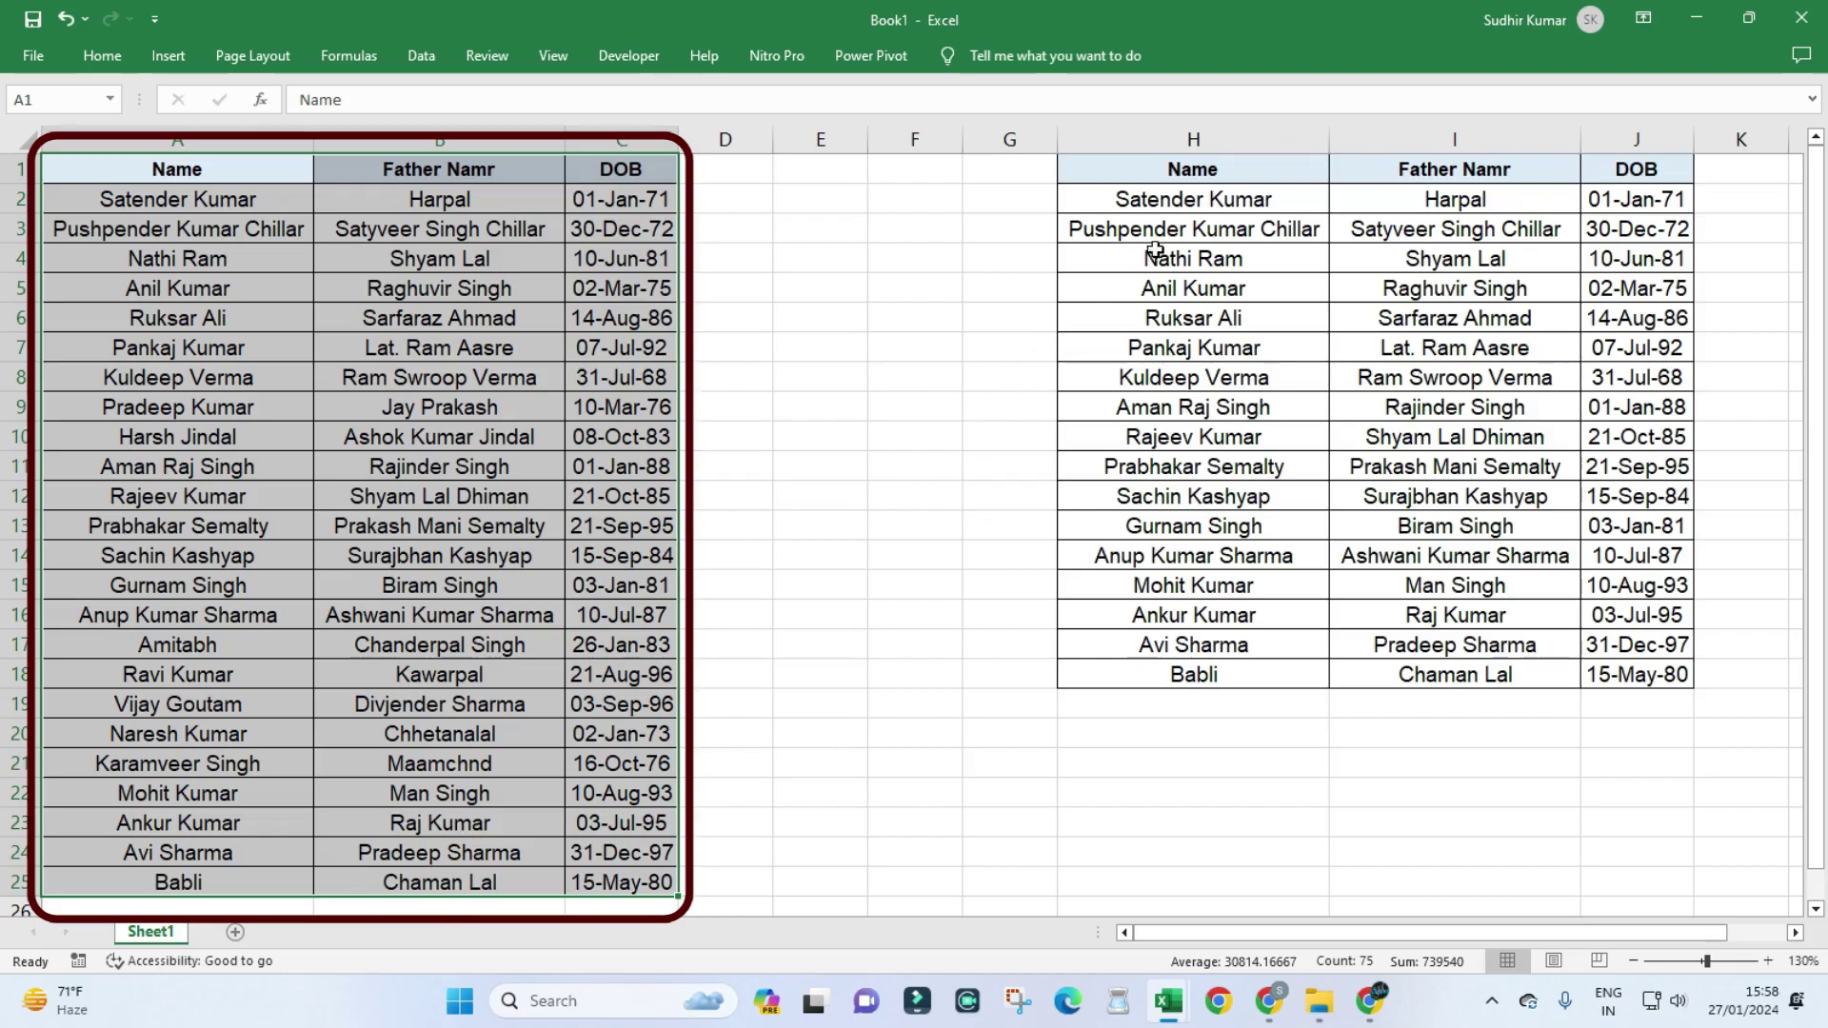
left_click_drag(1175, 168, 1626, 684)
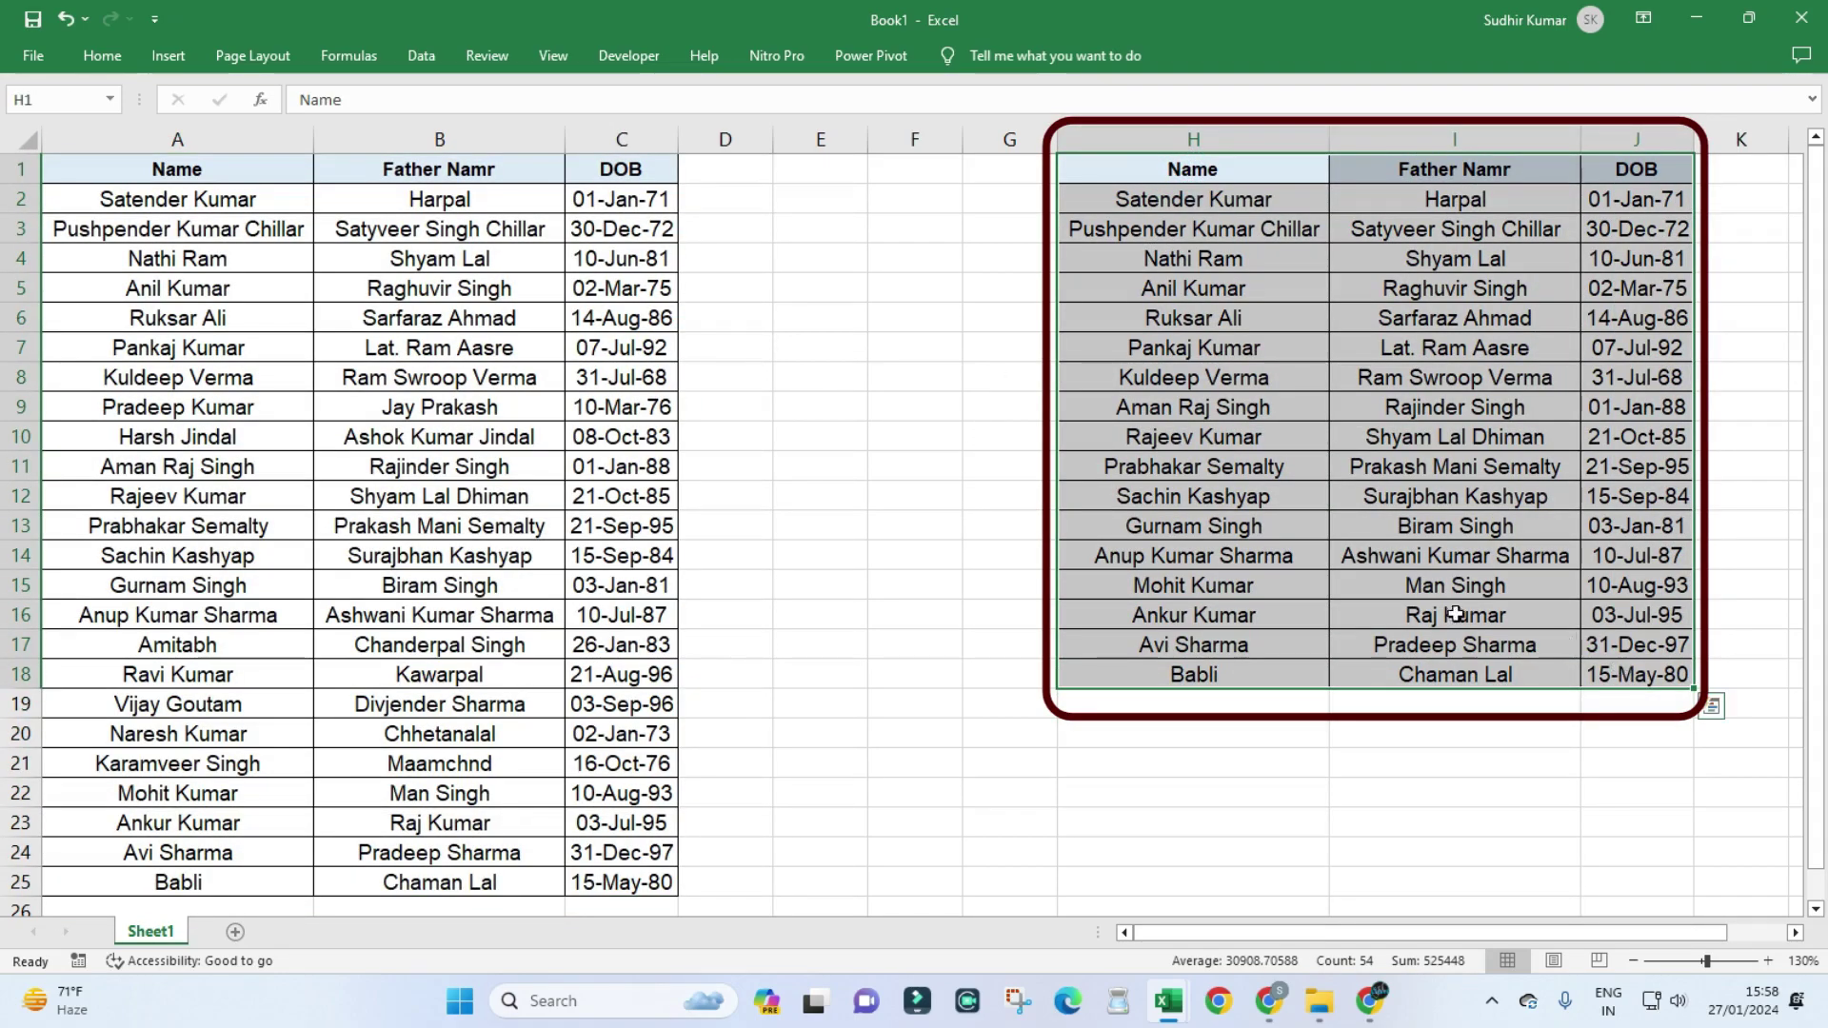
left_click(157, 202)
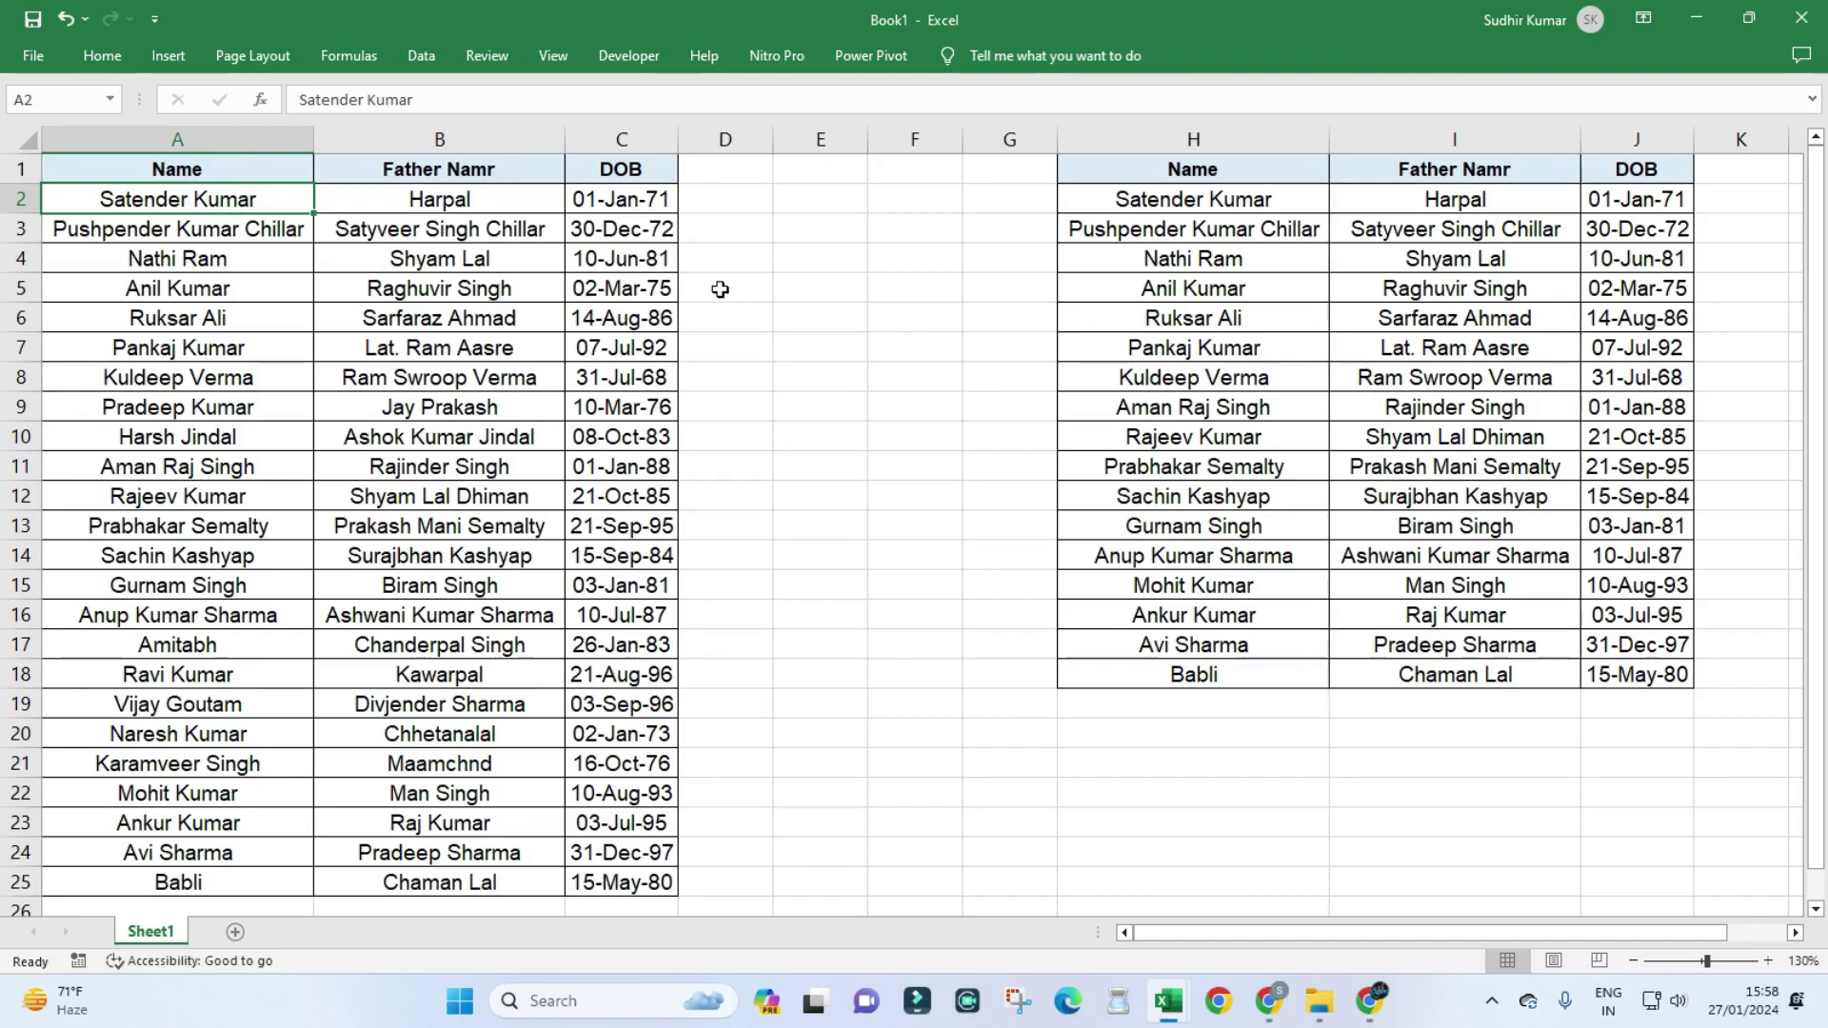
left_click_drag(192, 172, 212, 881)
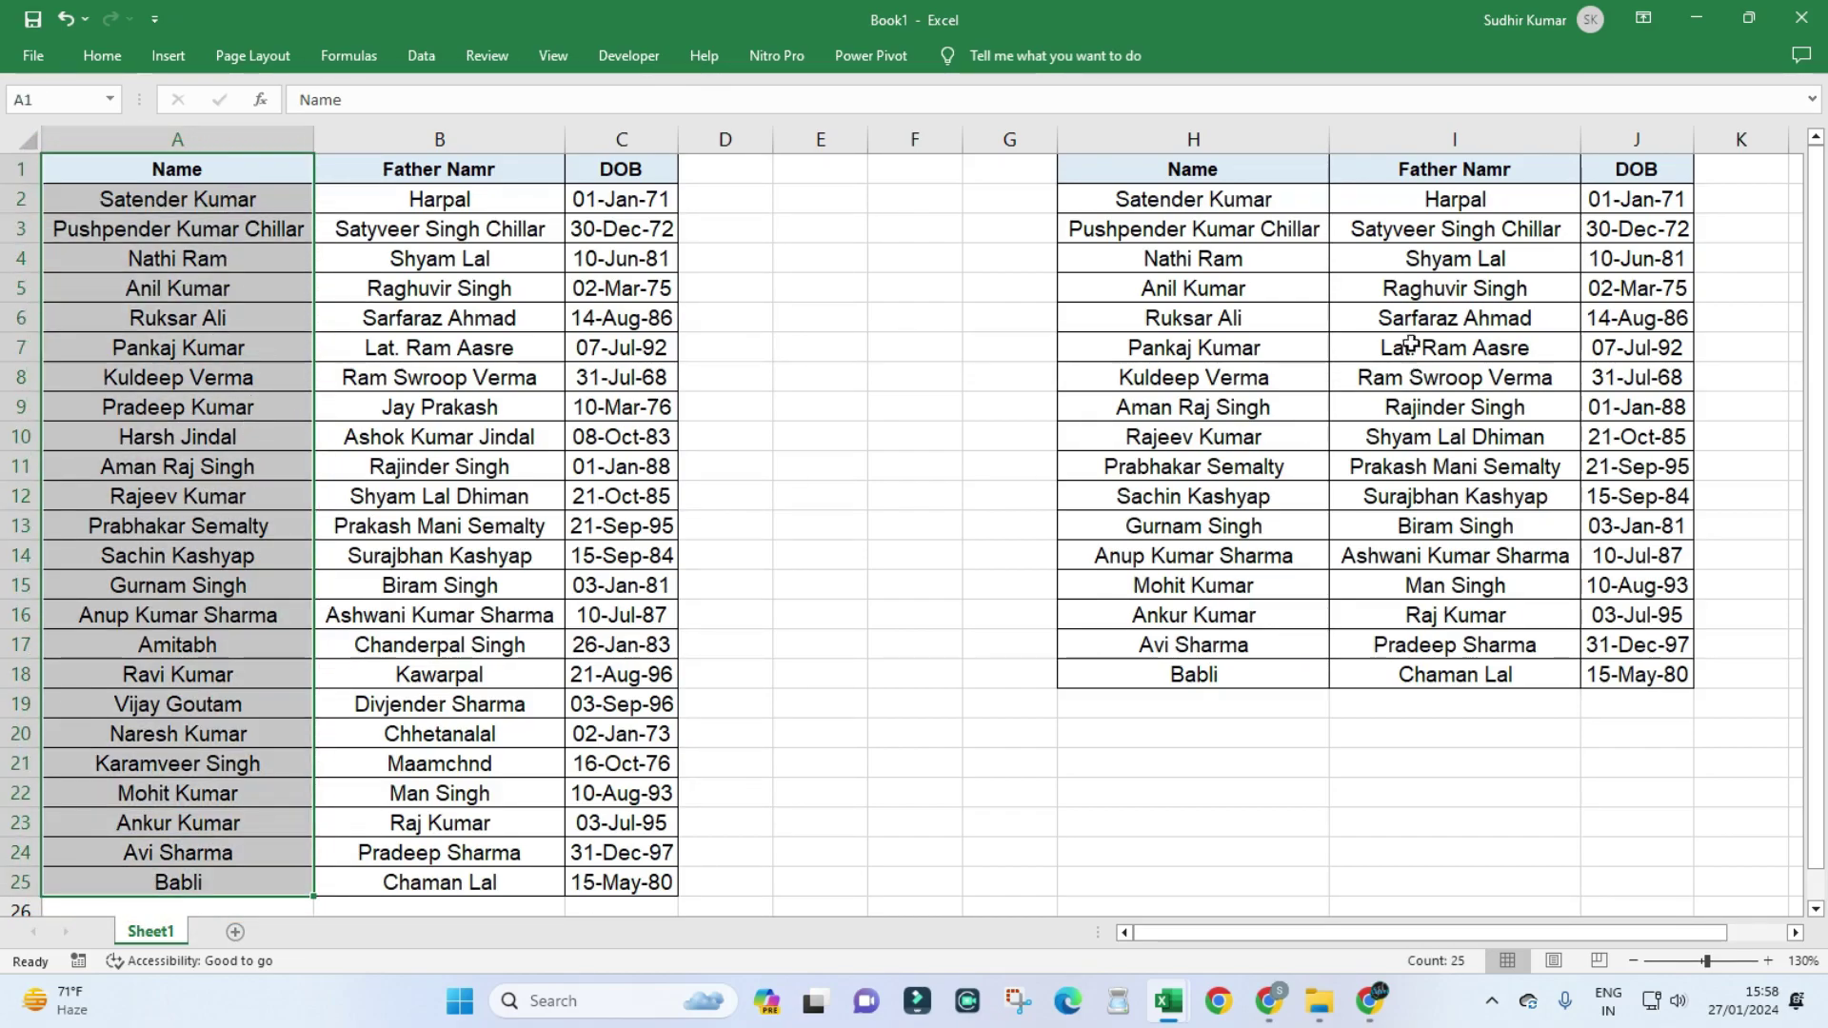
left_click_drag(1232, 199, 1232, 671)
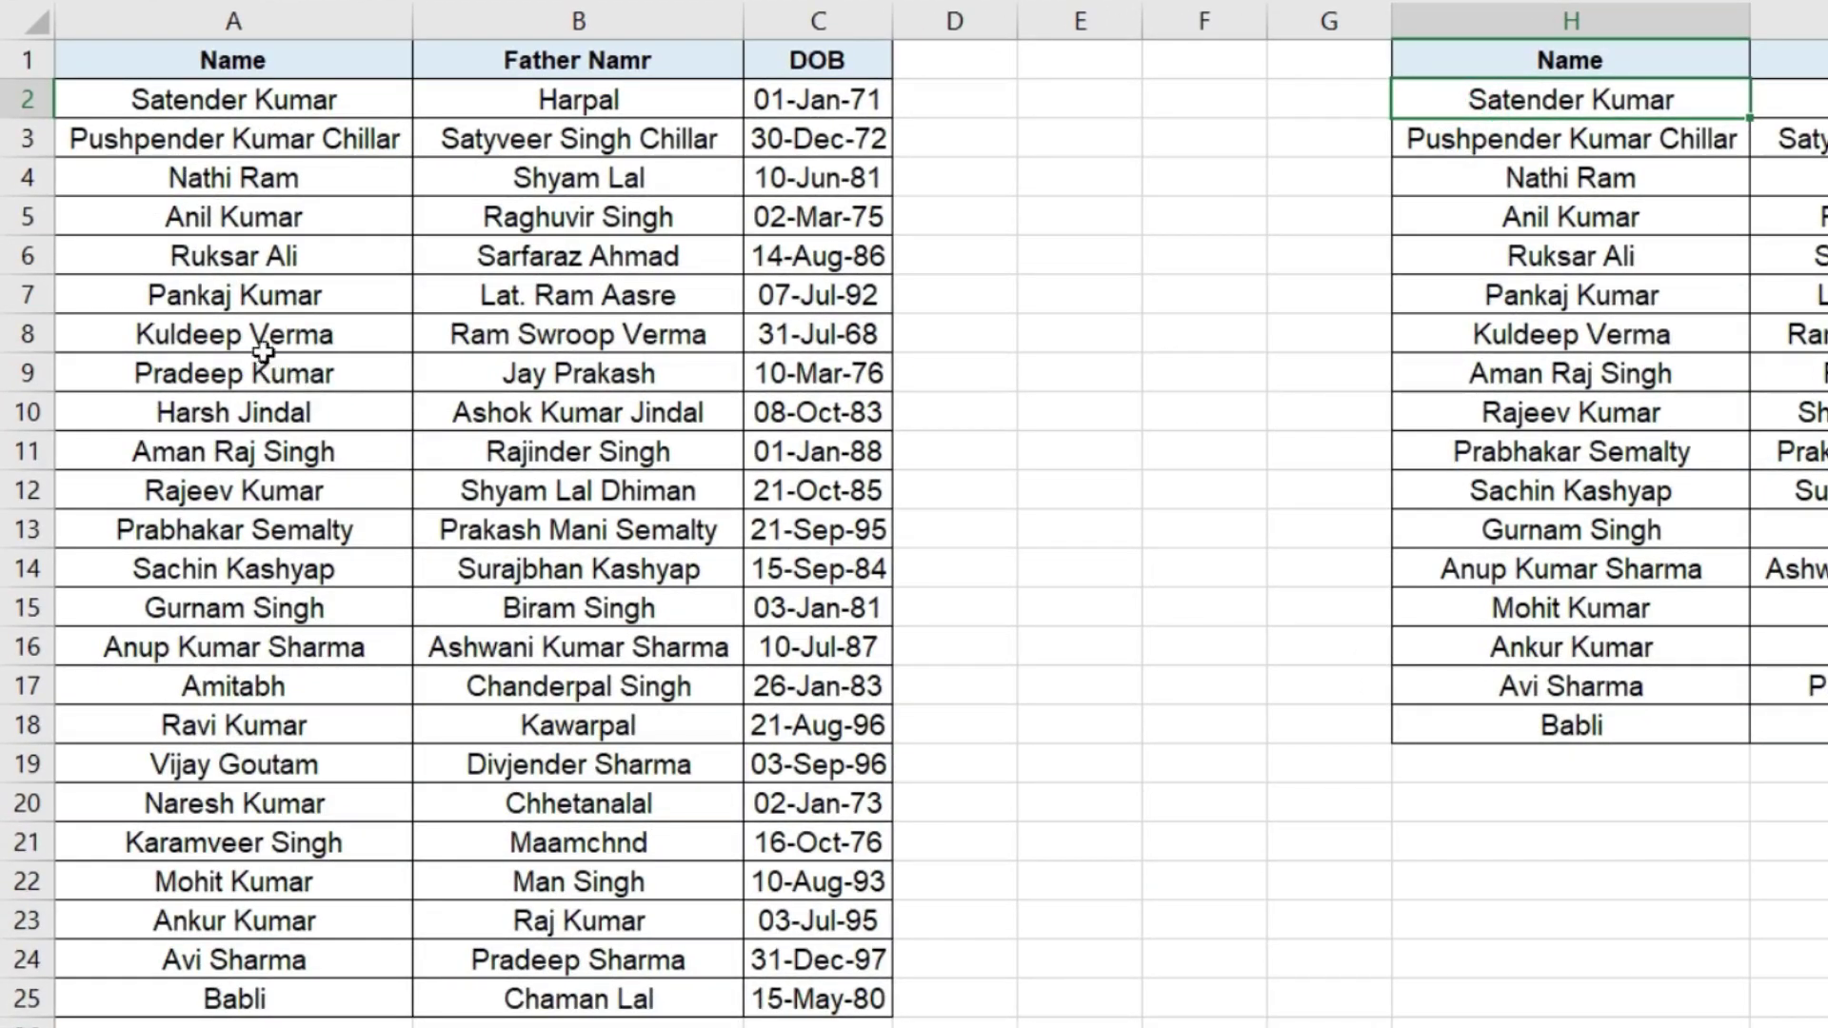
left_click(169, 376)
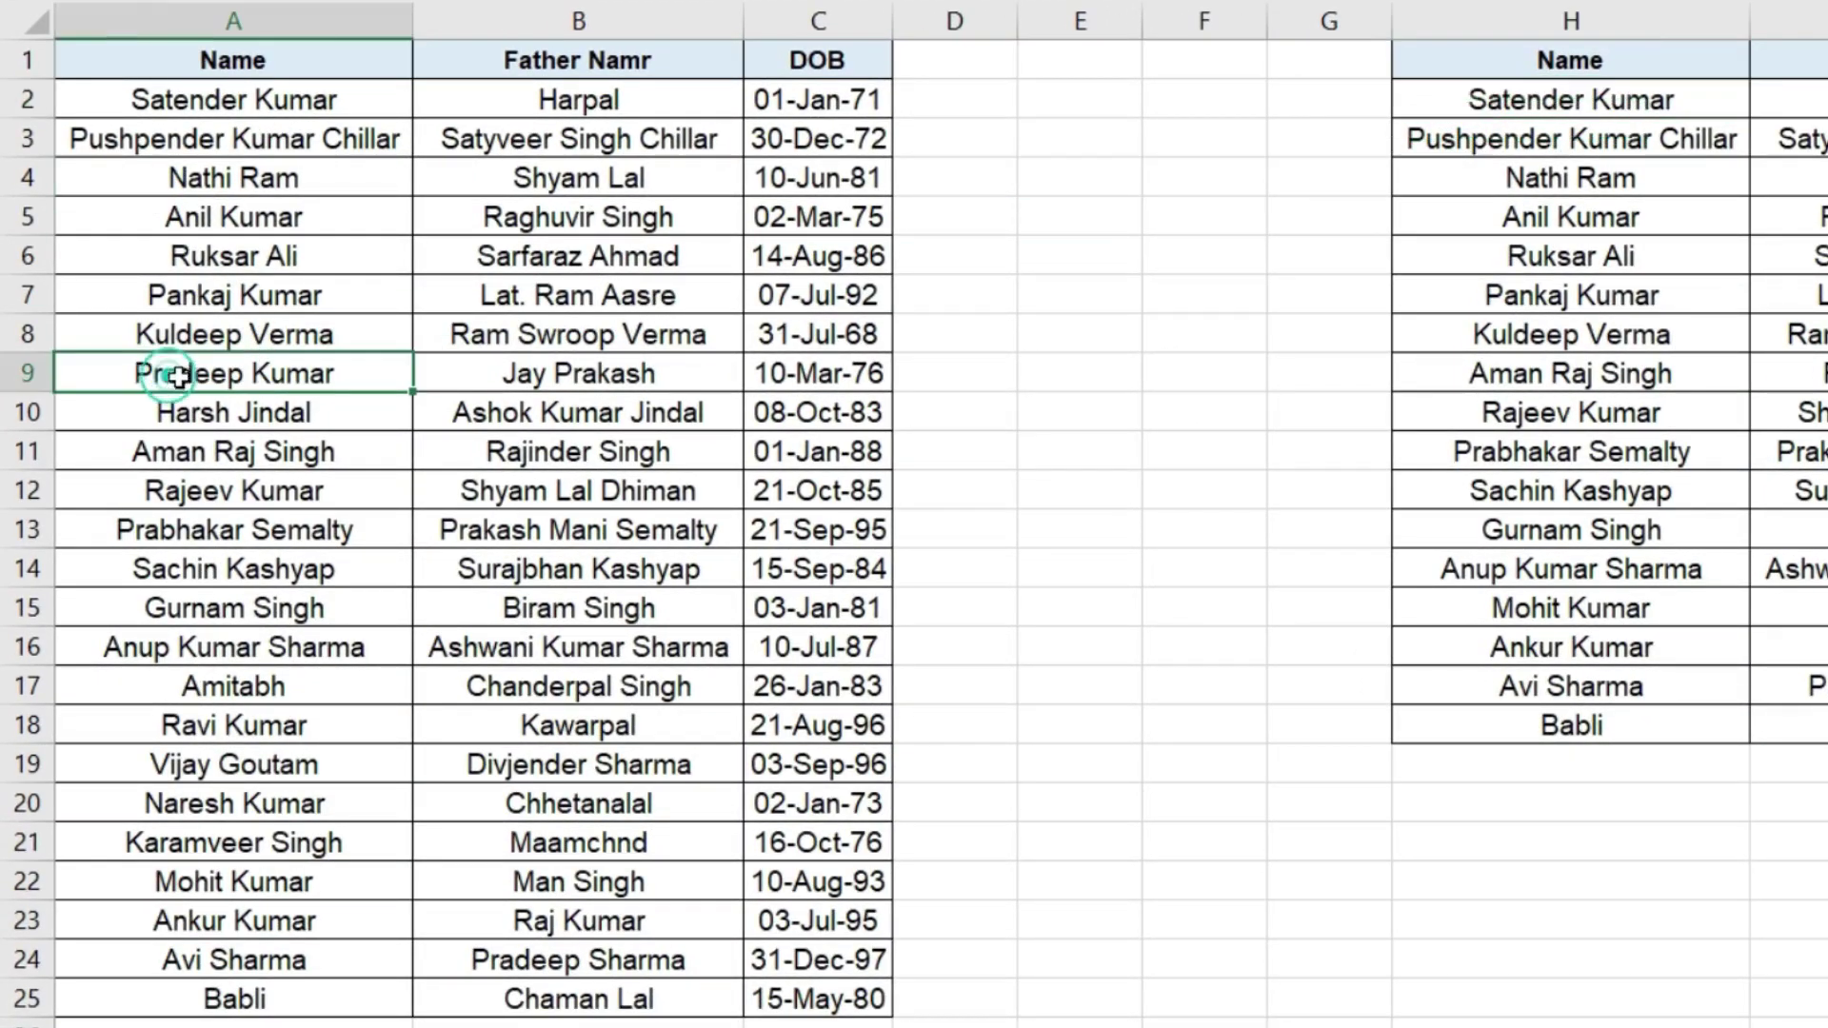
left_click_drag(1570, 102, 1566, 725)
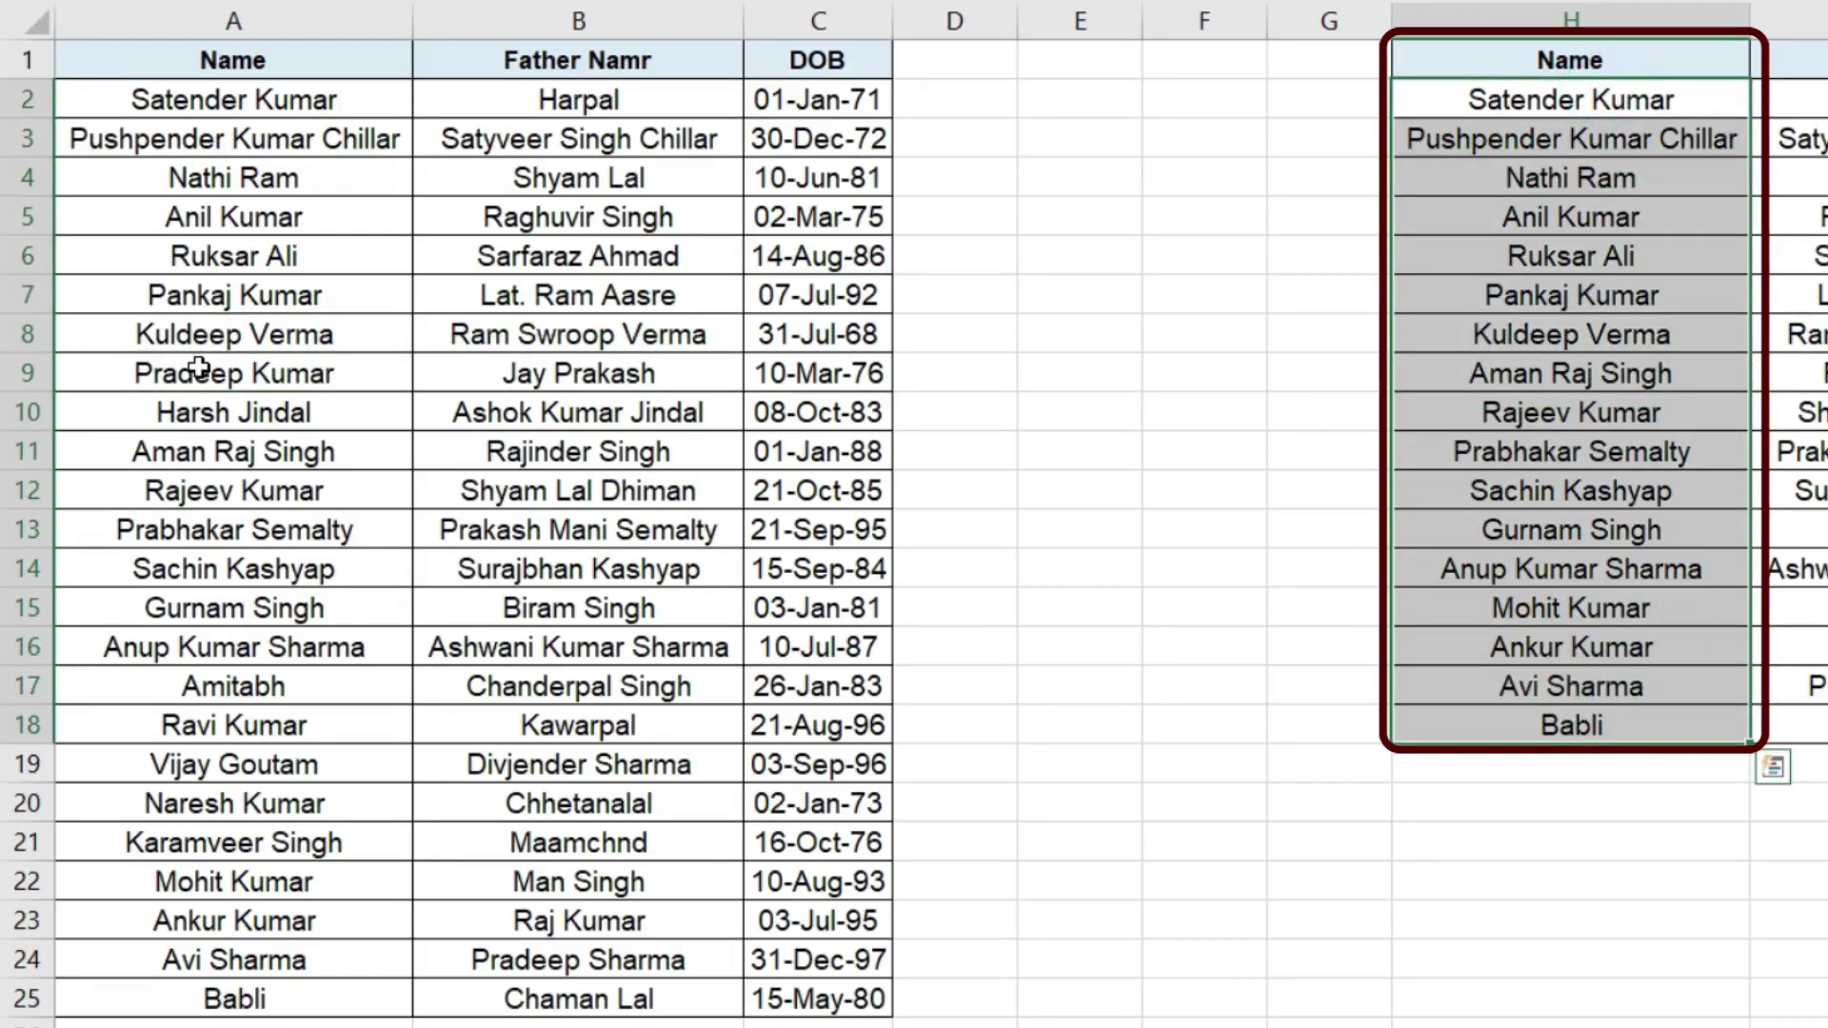
left_click_drag(310, 104, 311, 999)
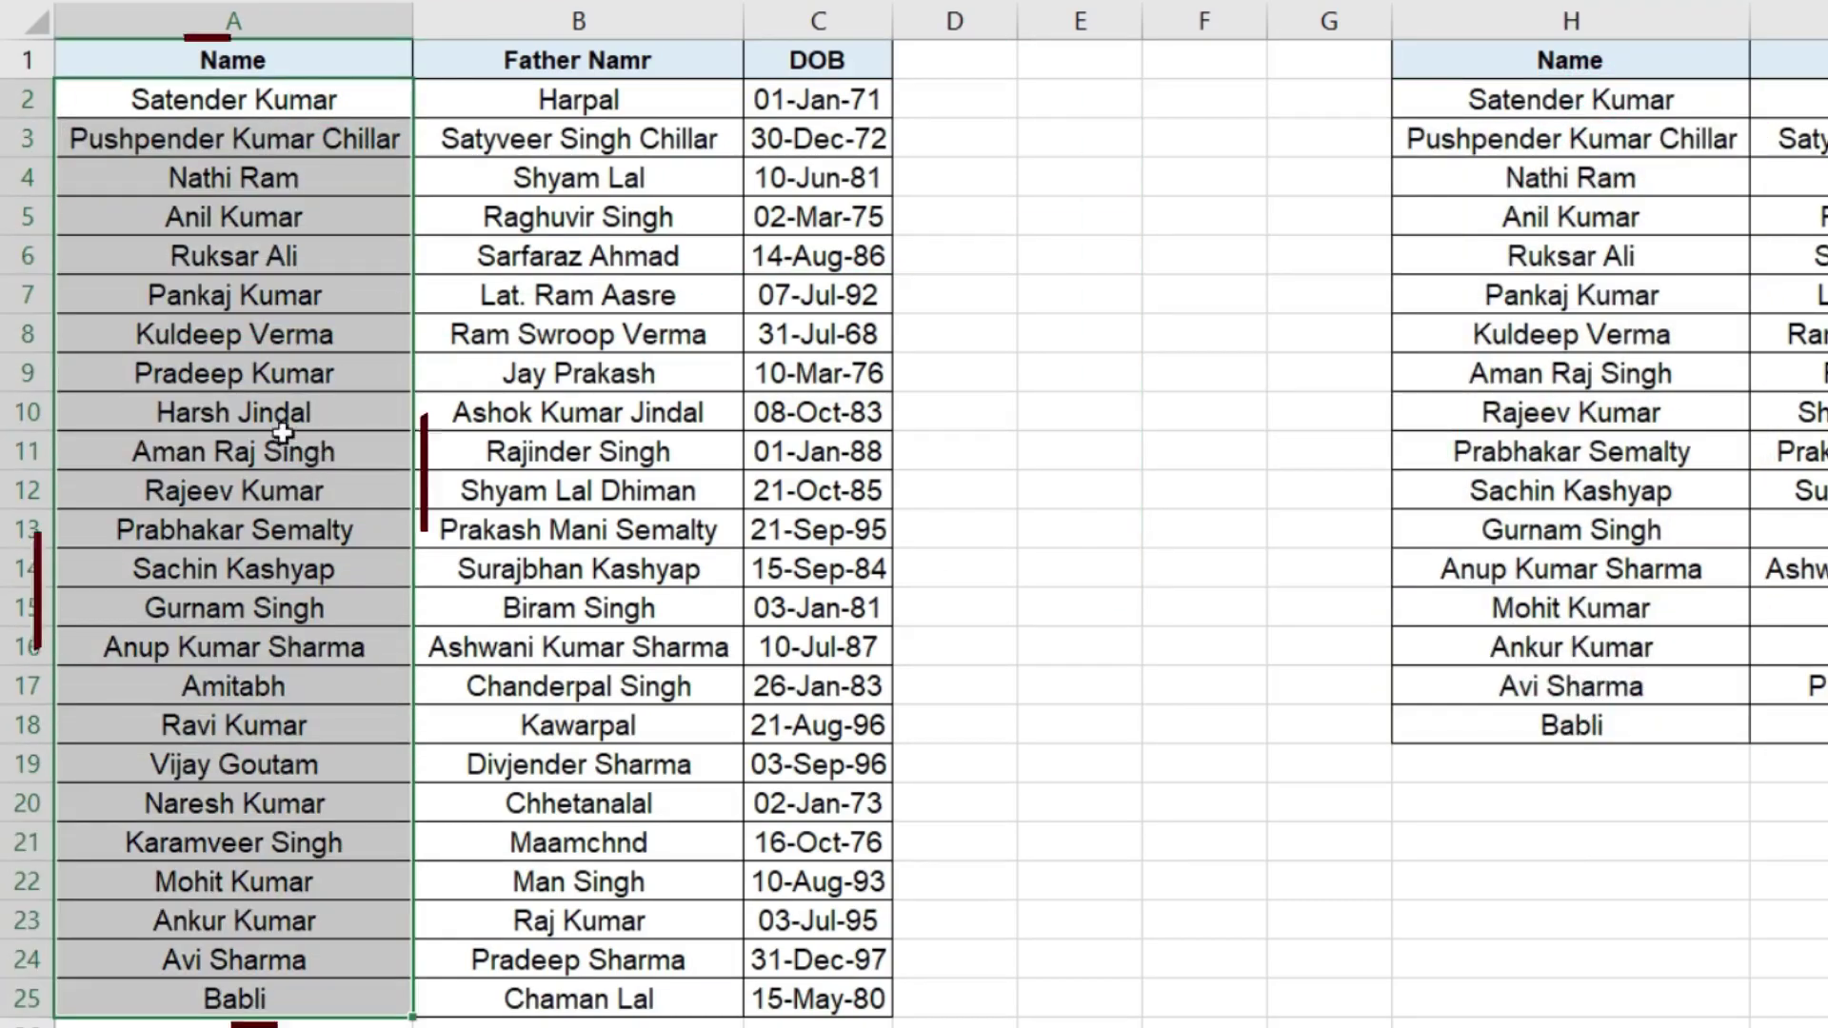
left_click_drag(1666, 86, 1620, 728)
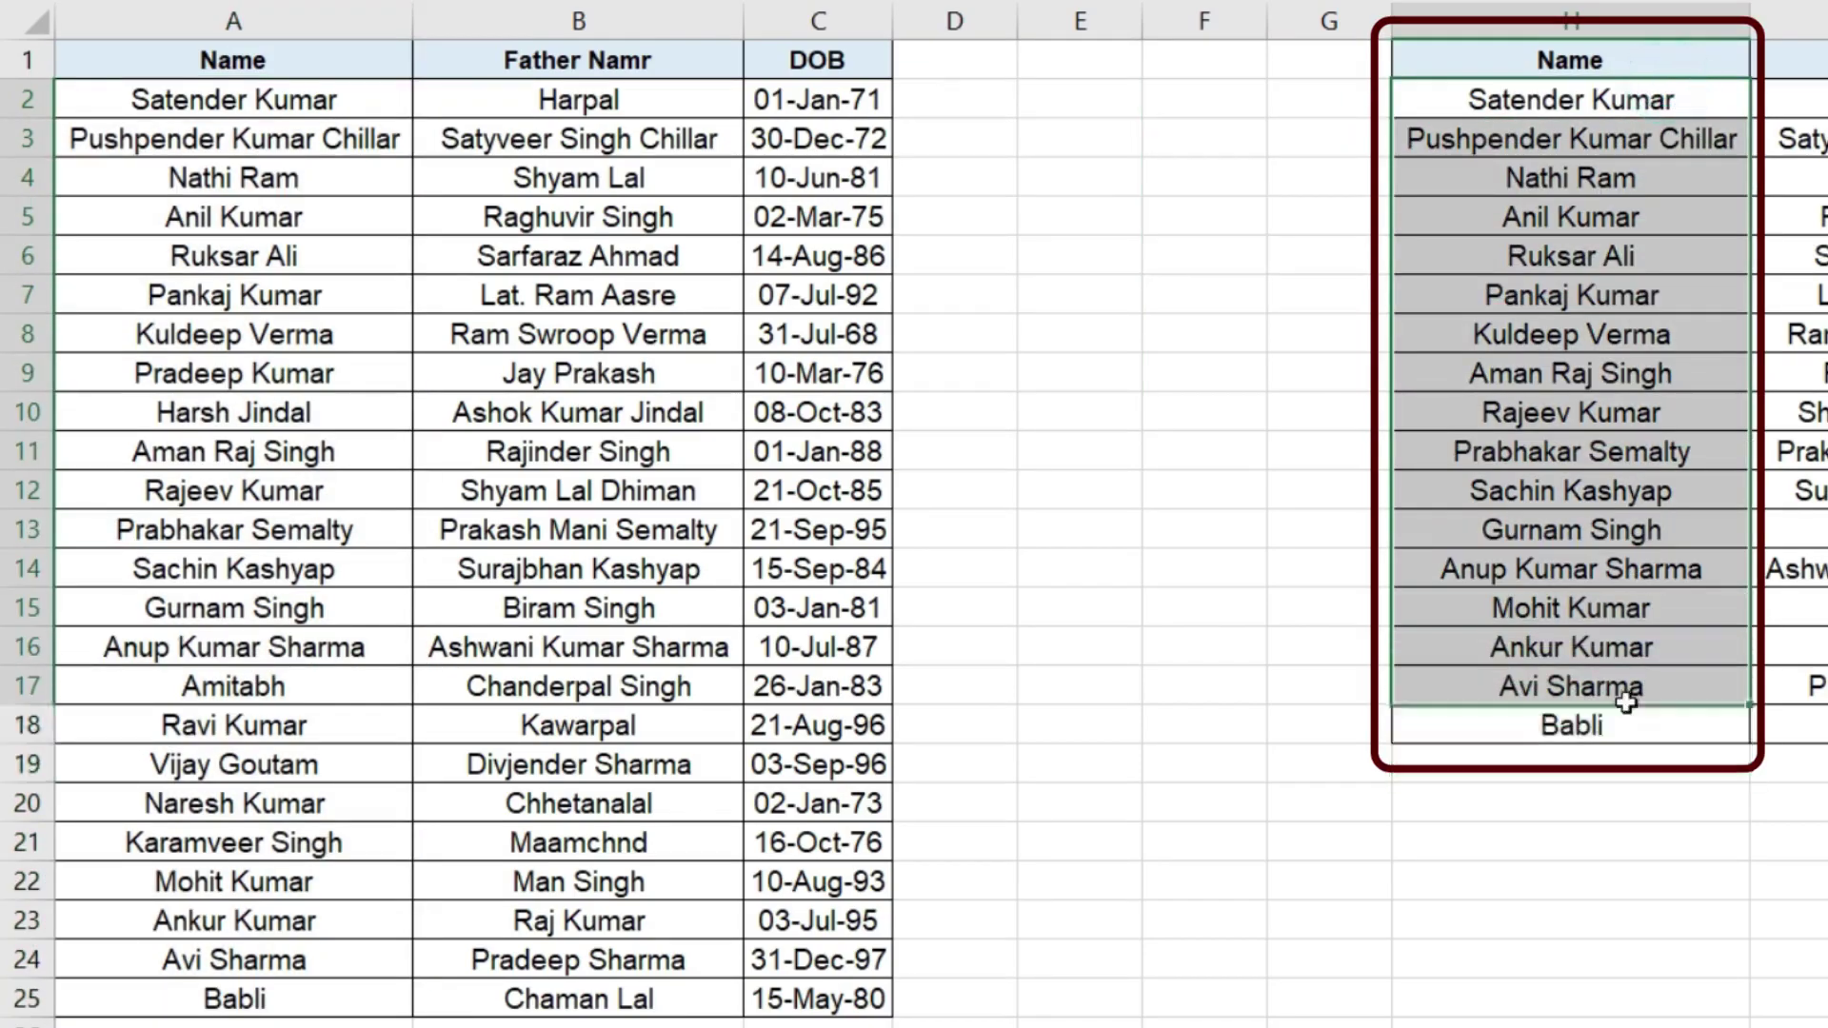
left_click(1618, 729)
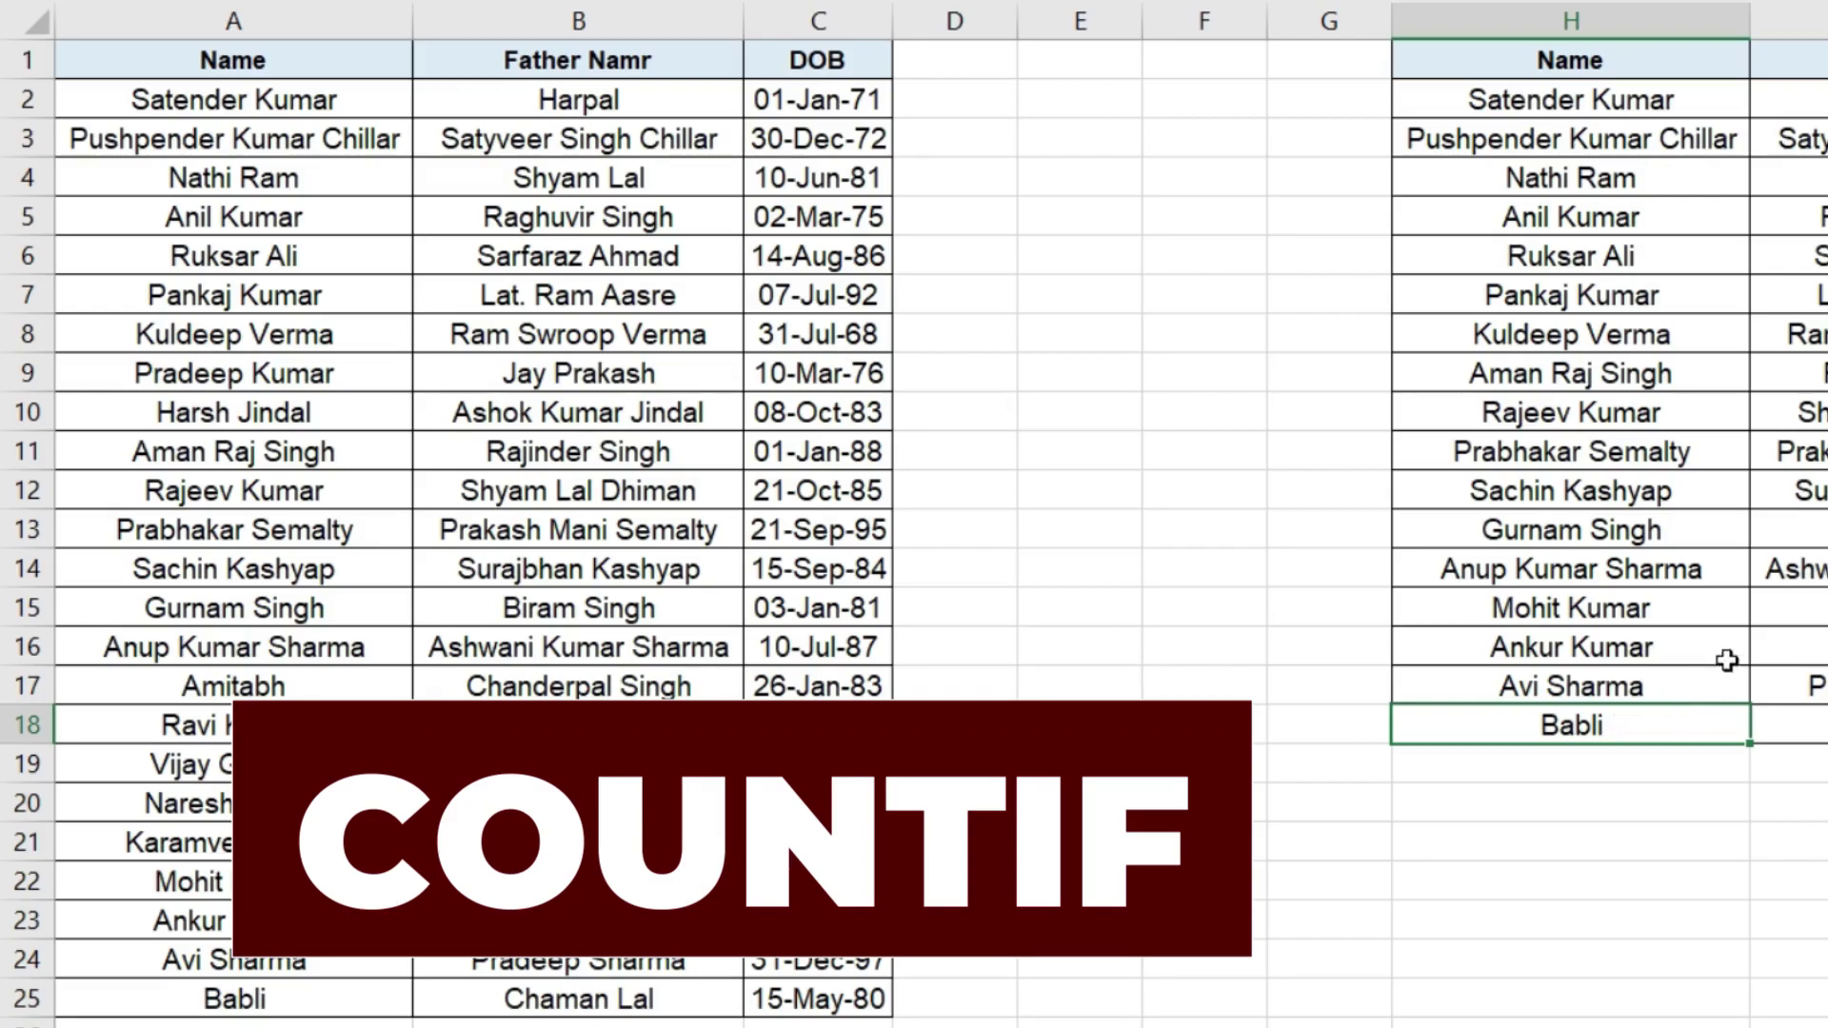
left_click(957, 102)
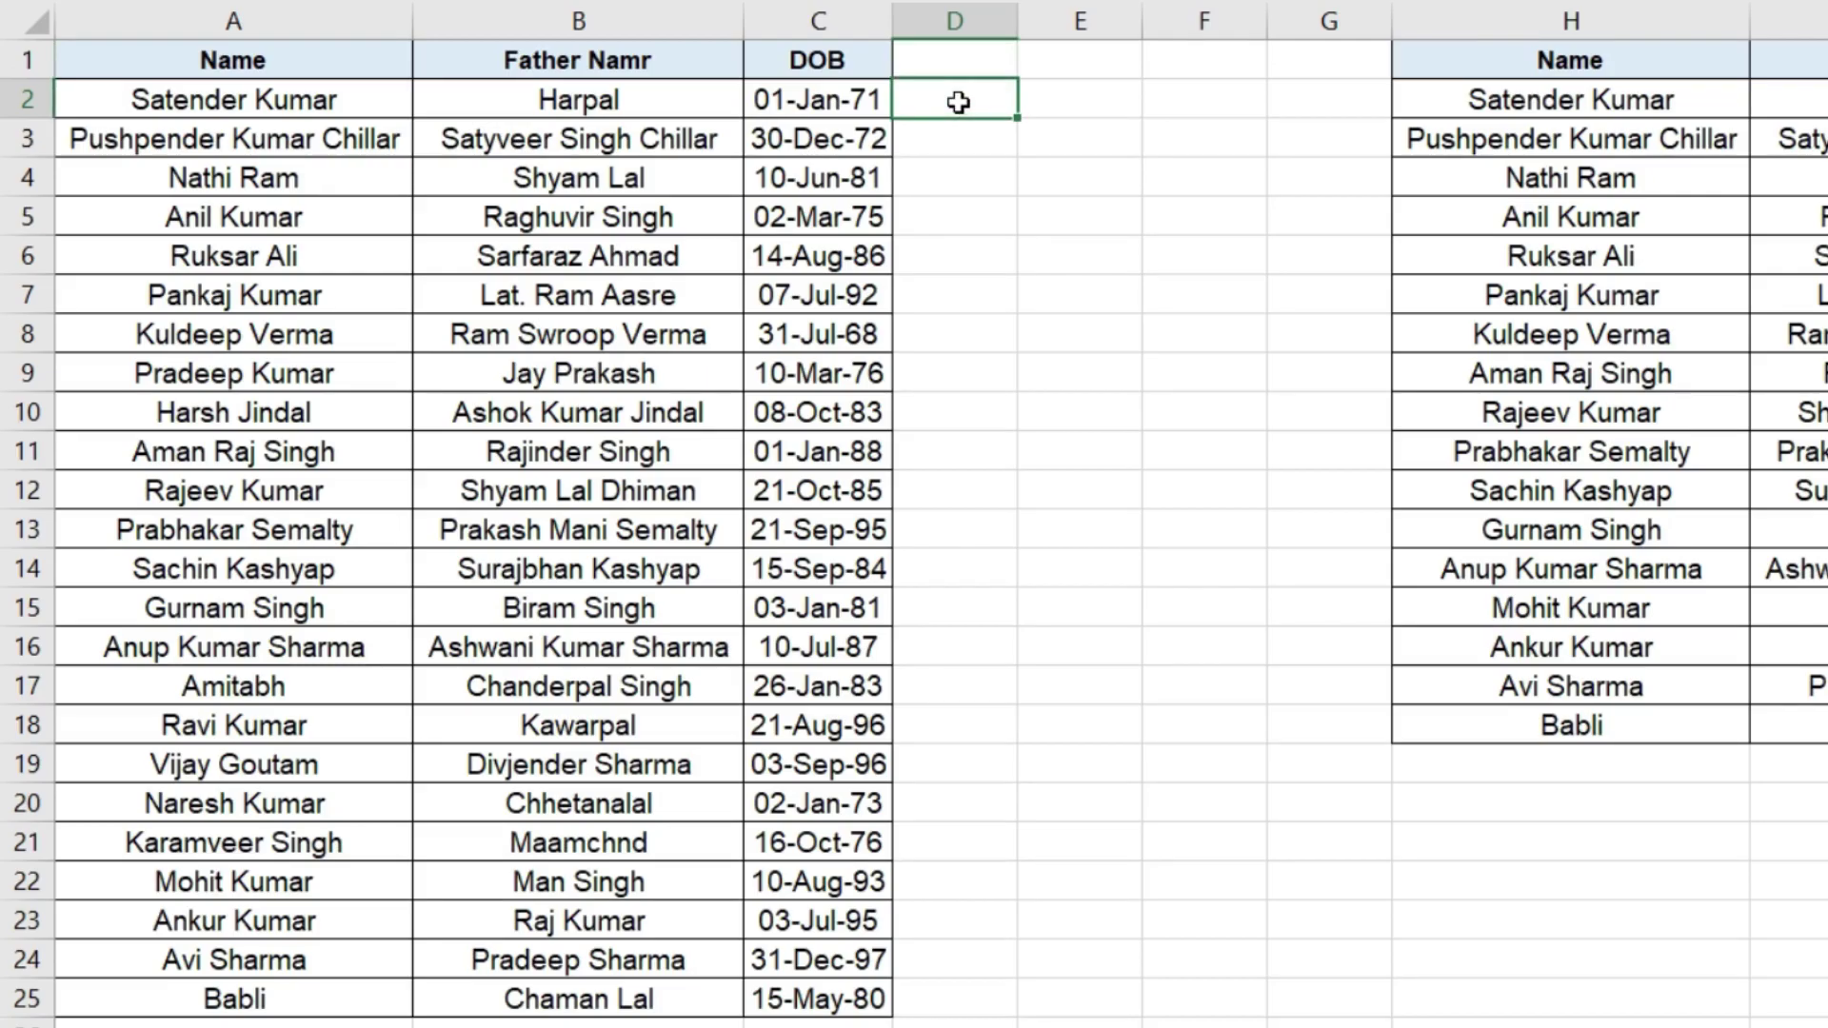
type("+vl")
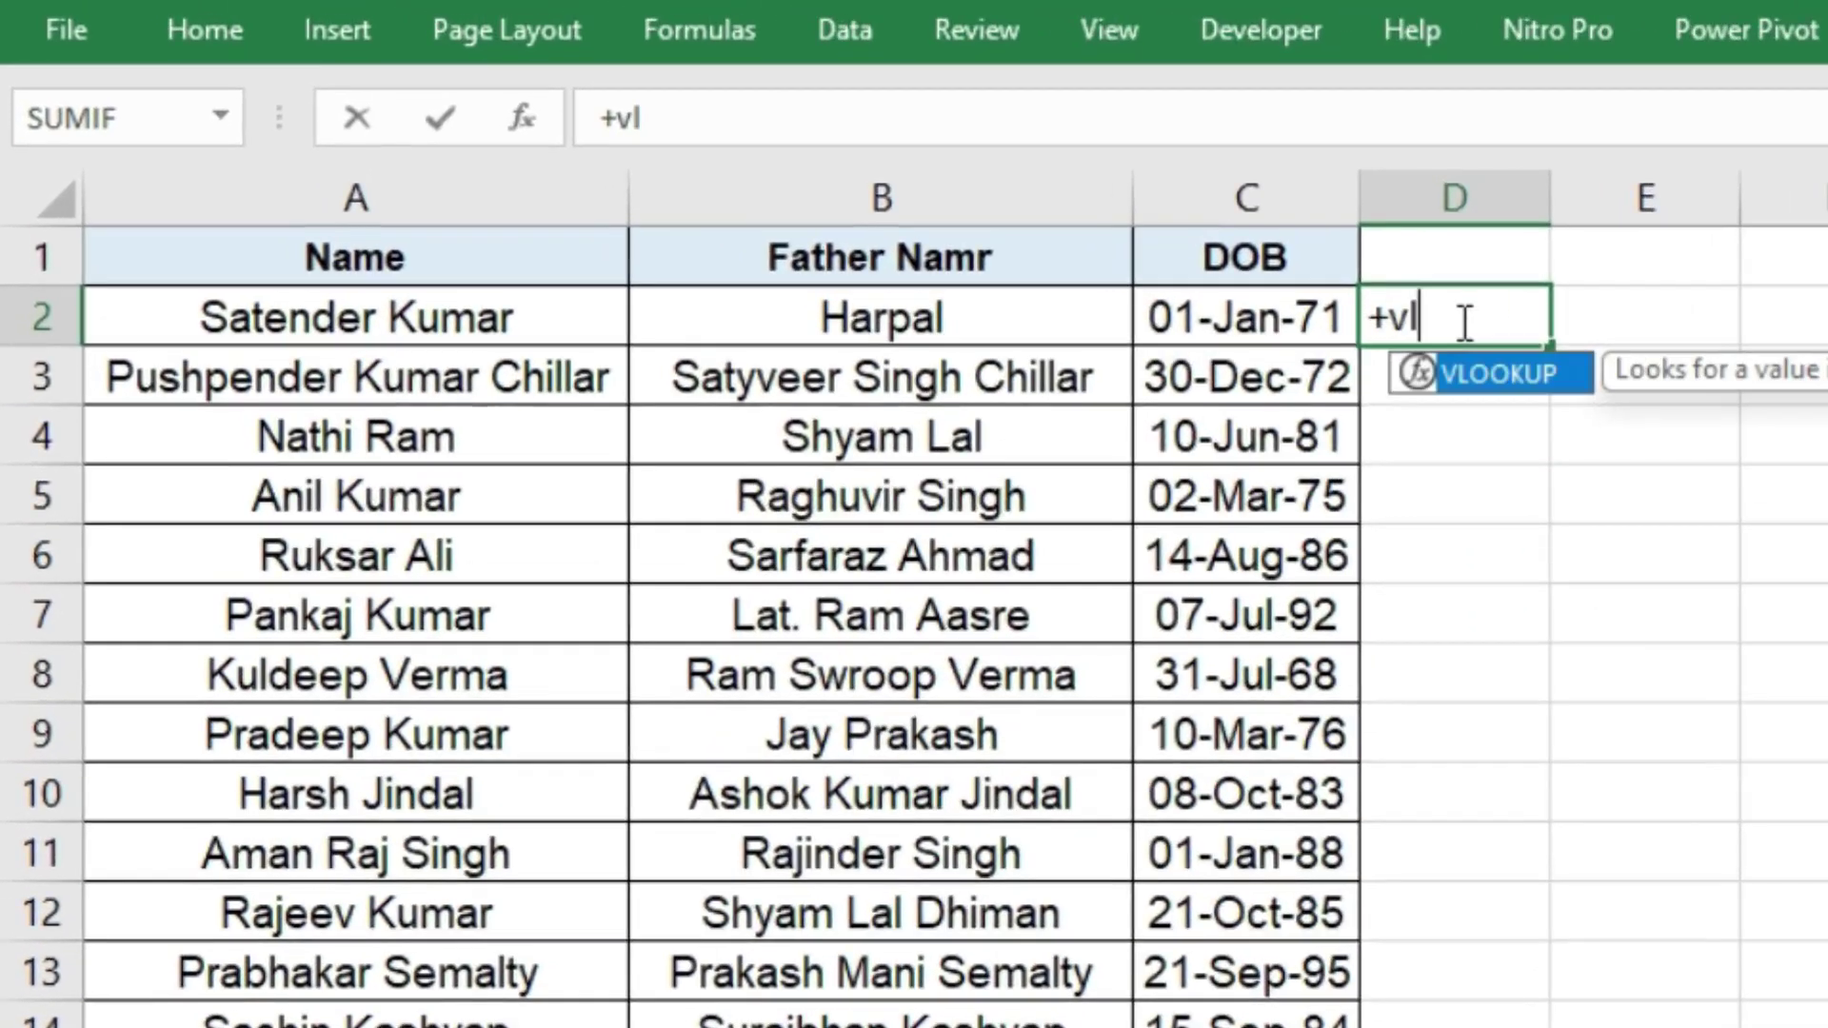
key("Tab")
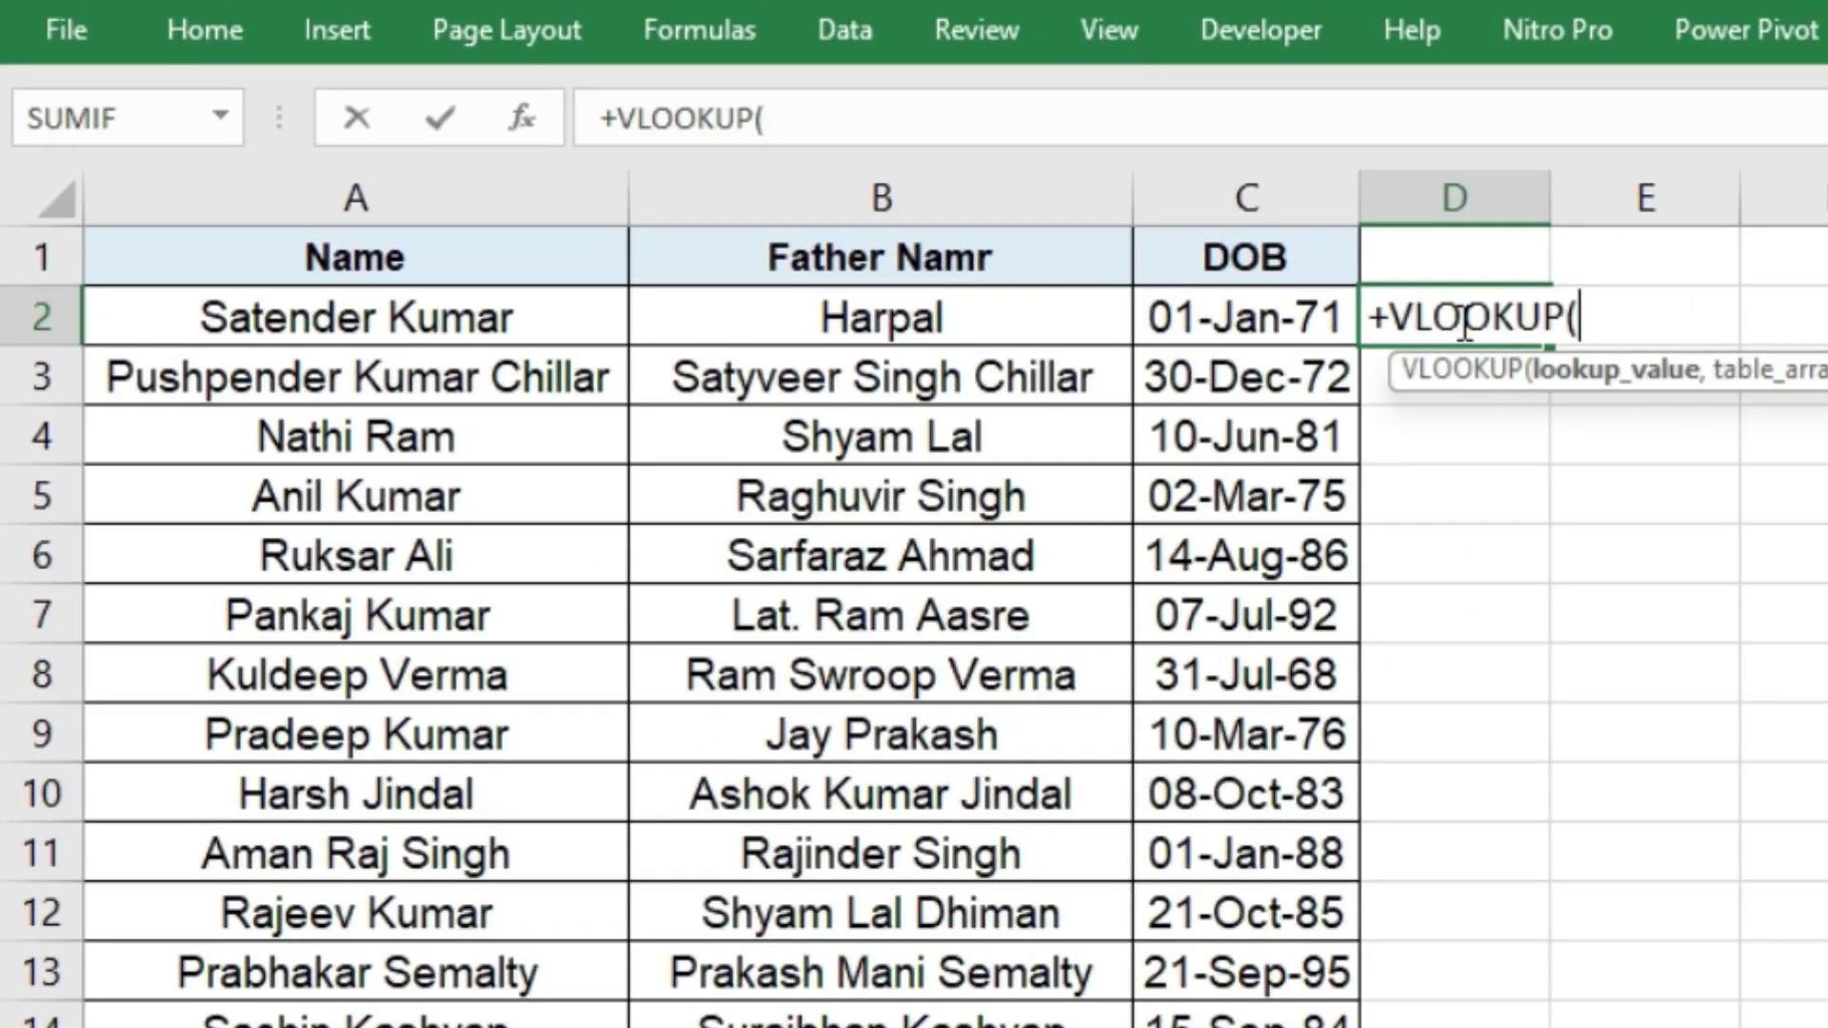
left_click(381, 317)
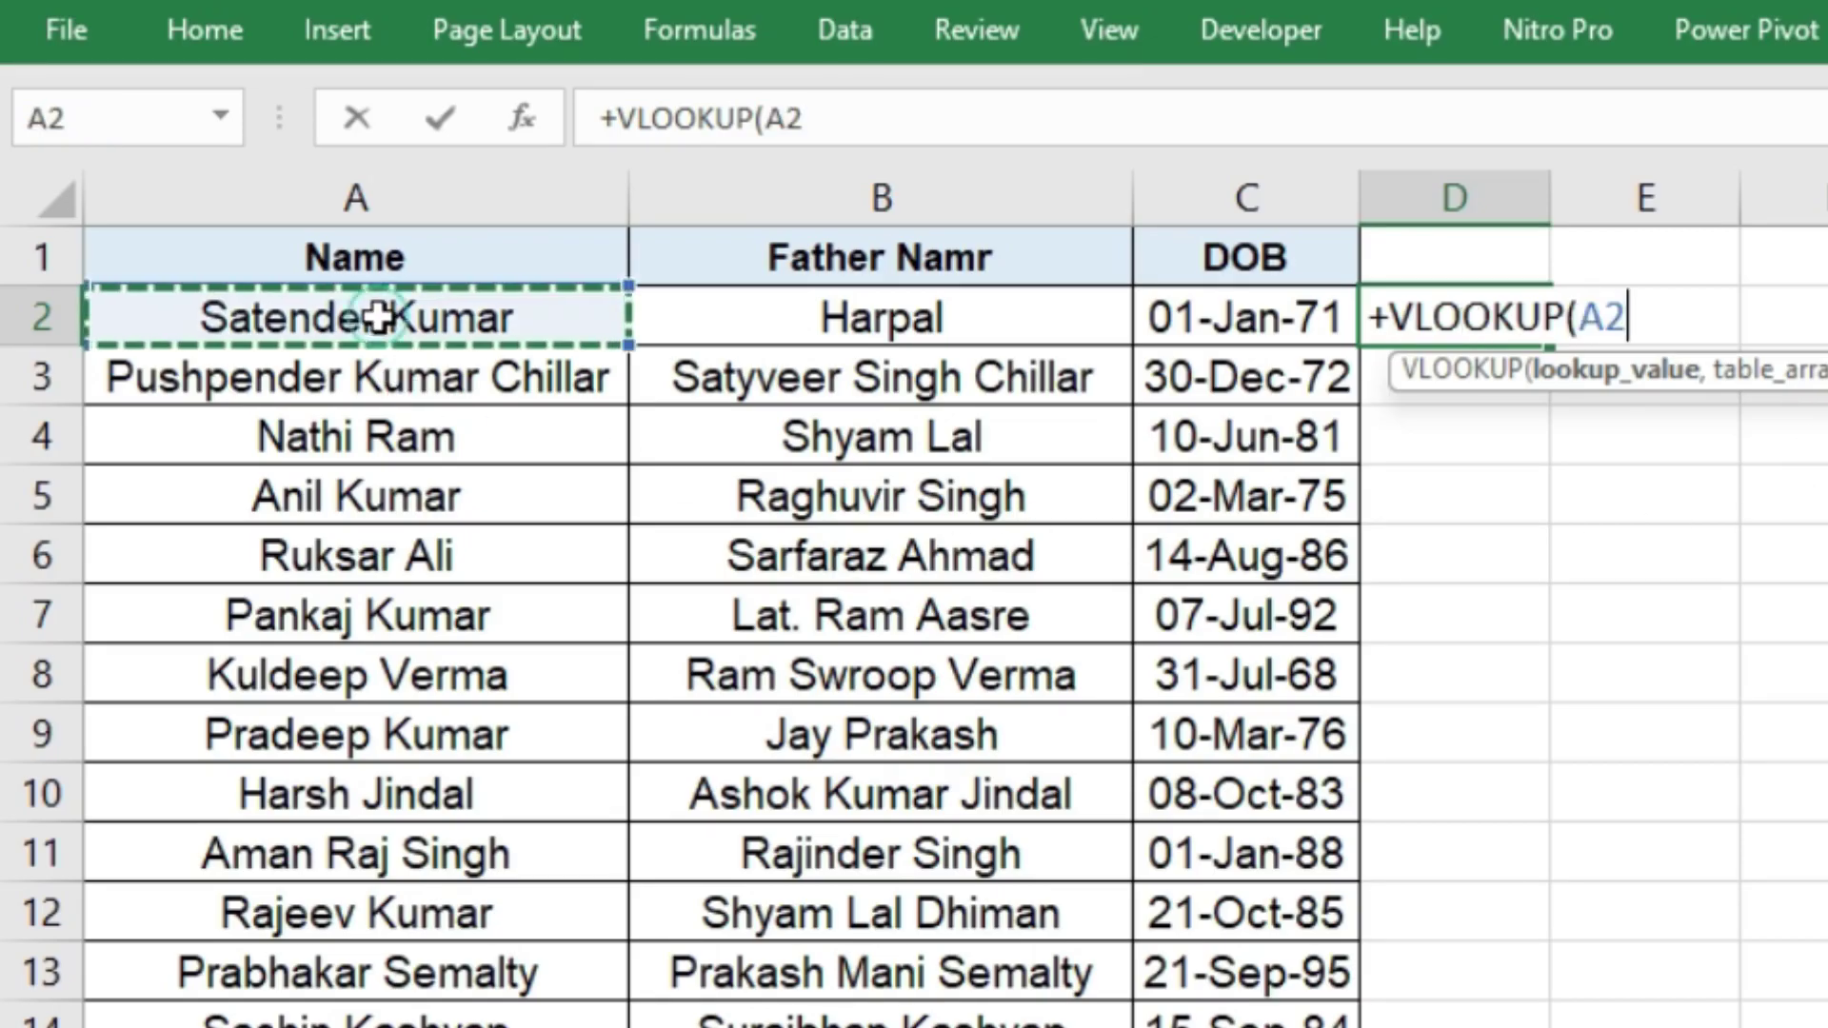
type(",")
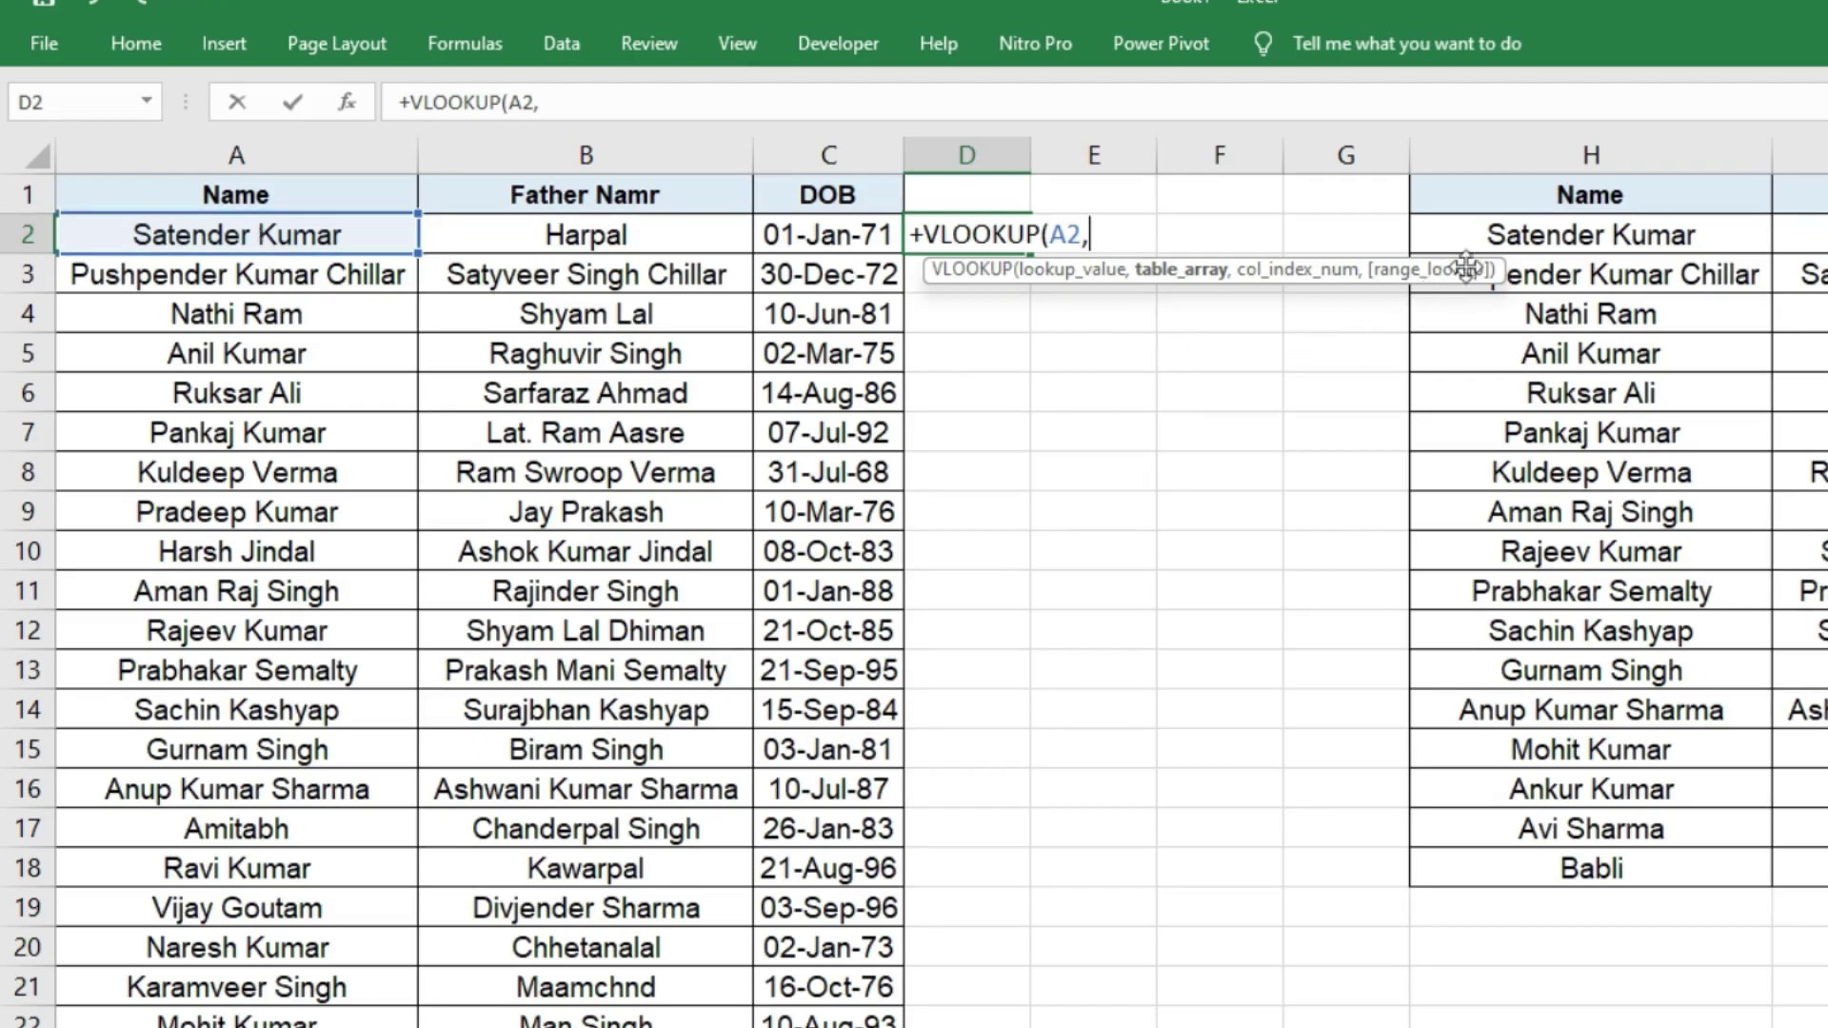
left_click_drag(1542, 238, 1604, 855)
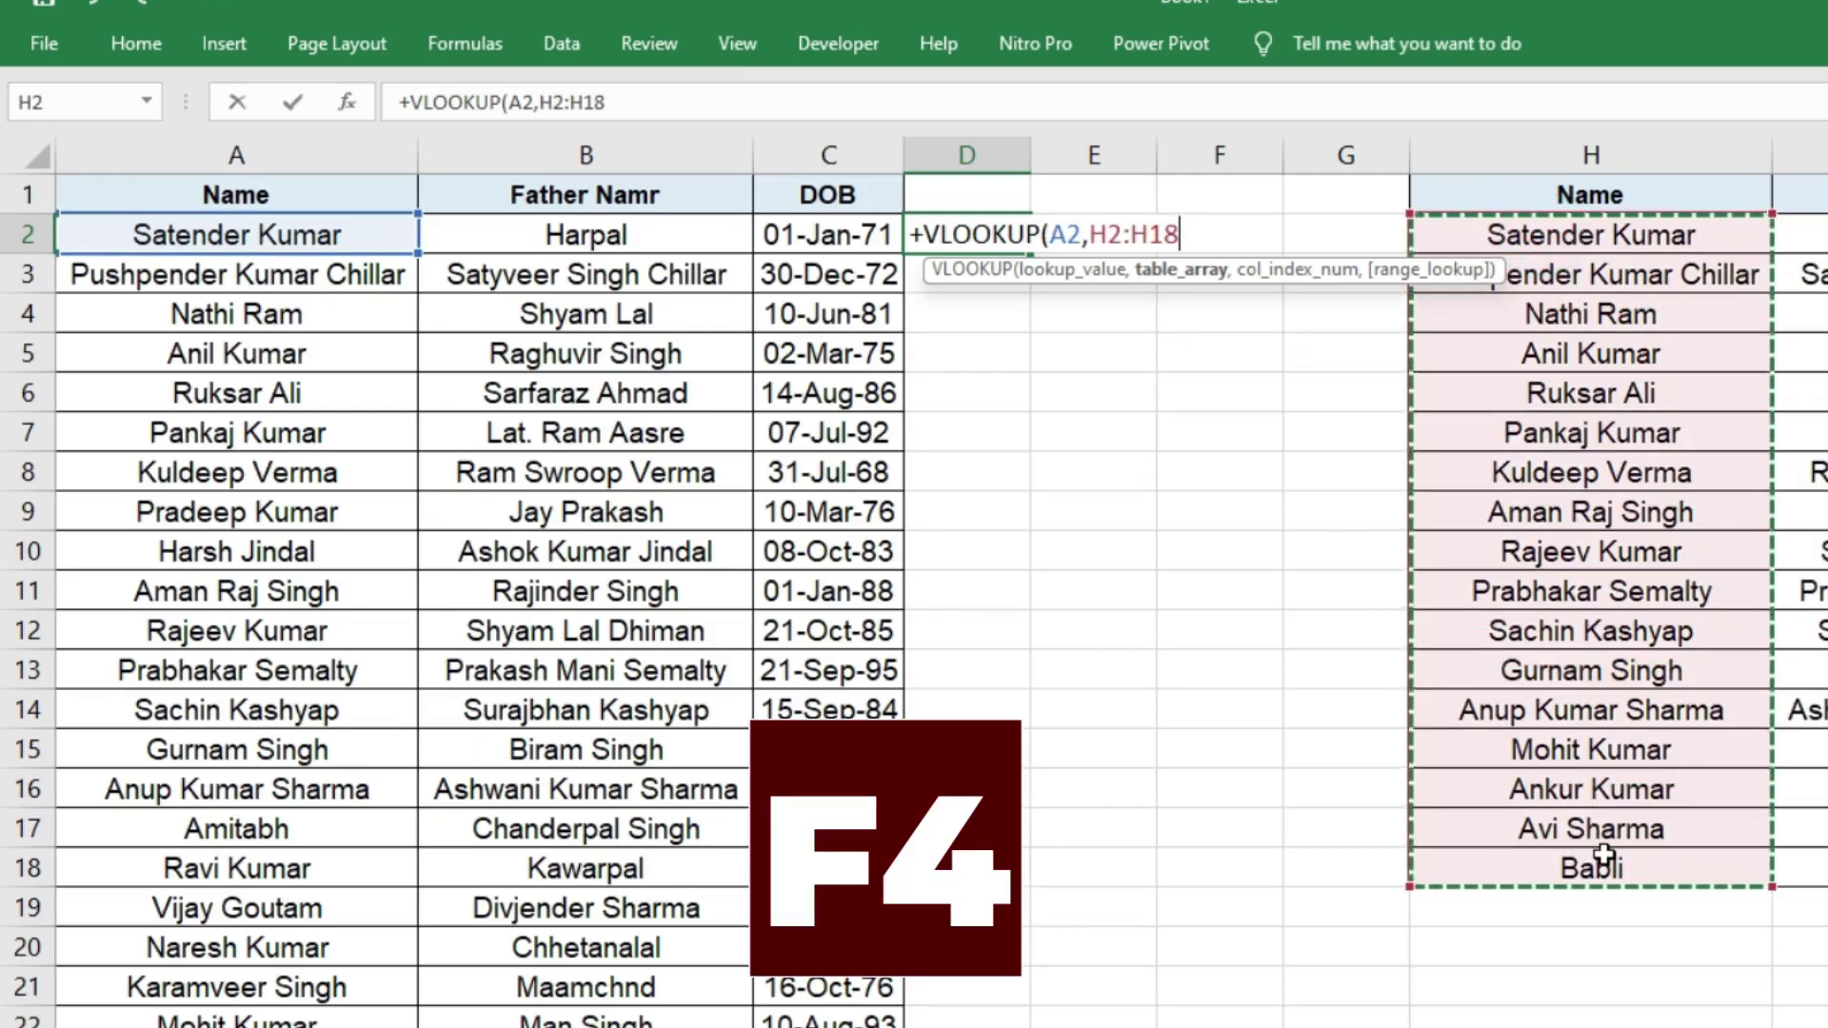
key("F4")
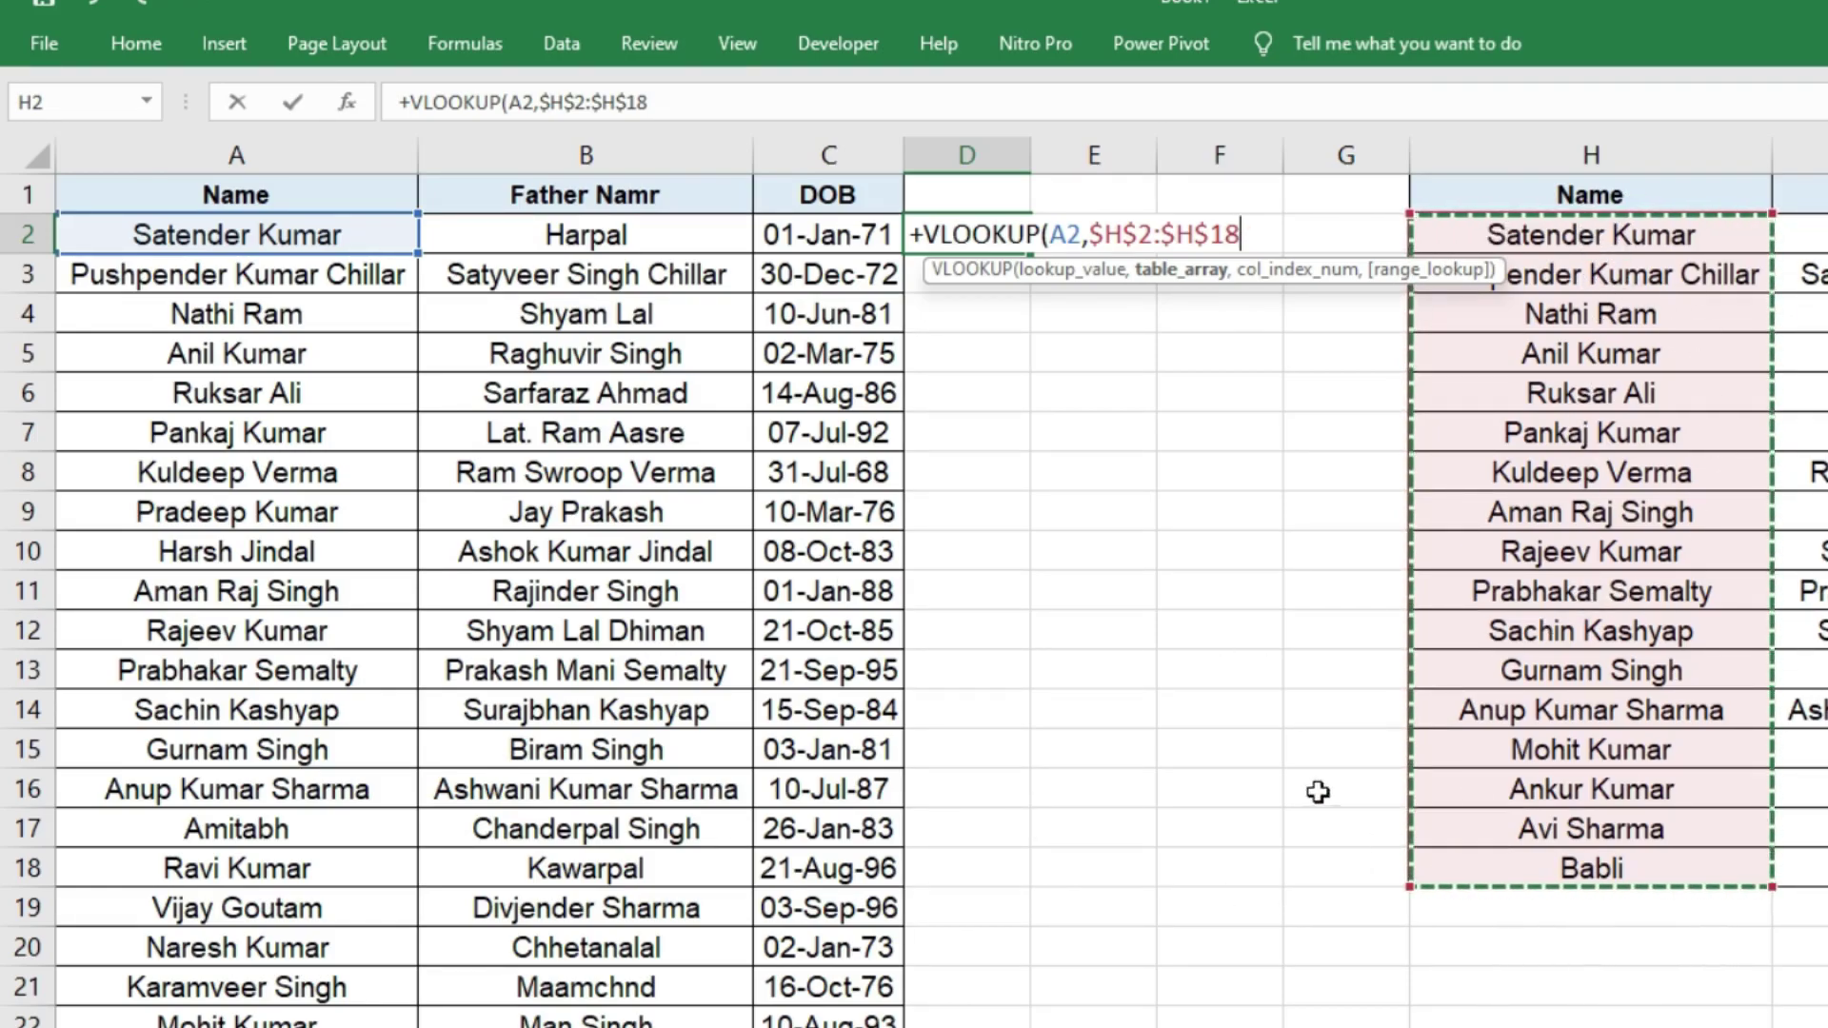
type(",1")
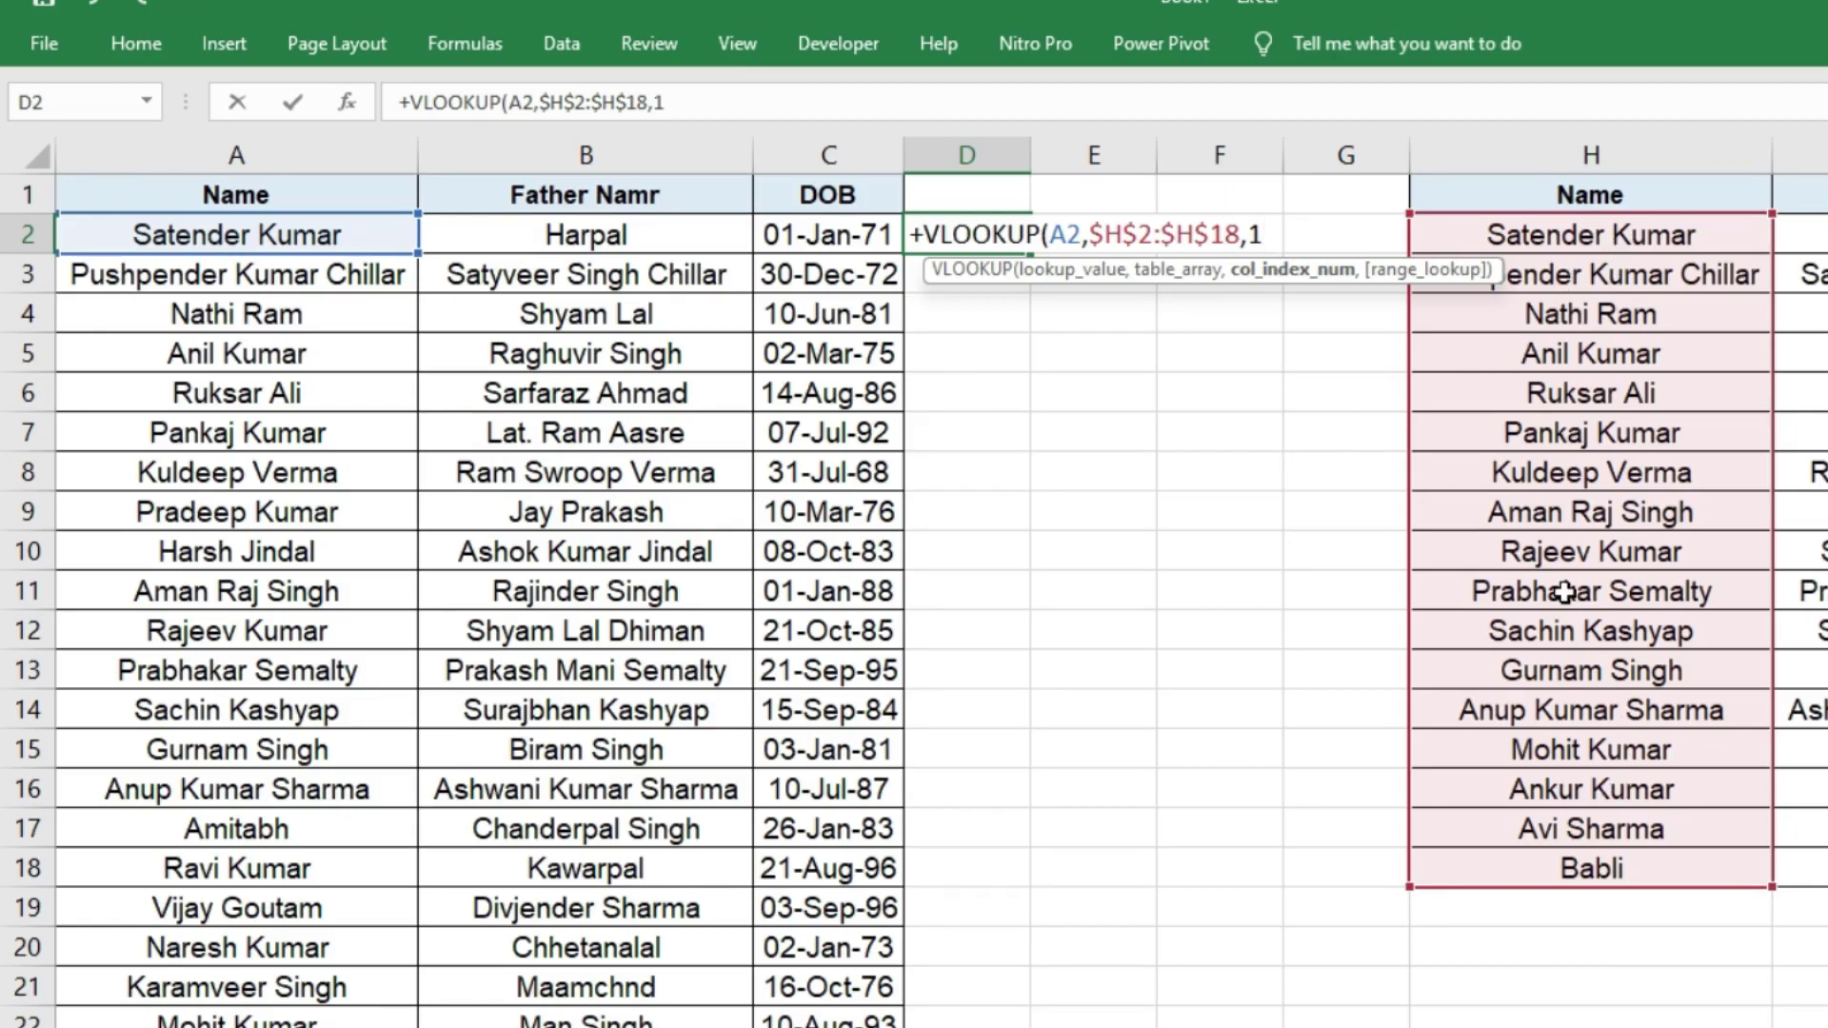
type(",0")
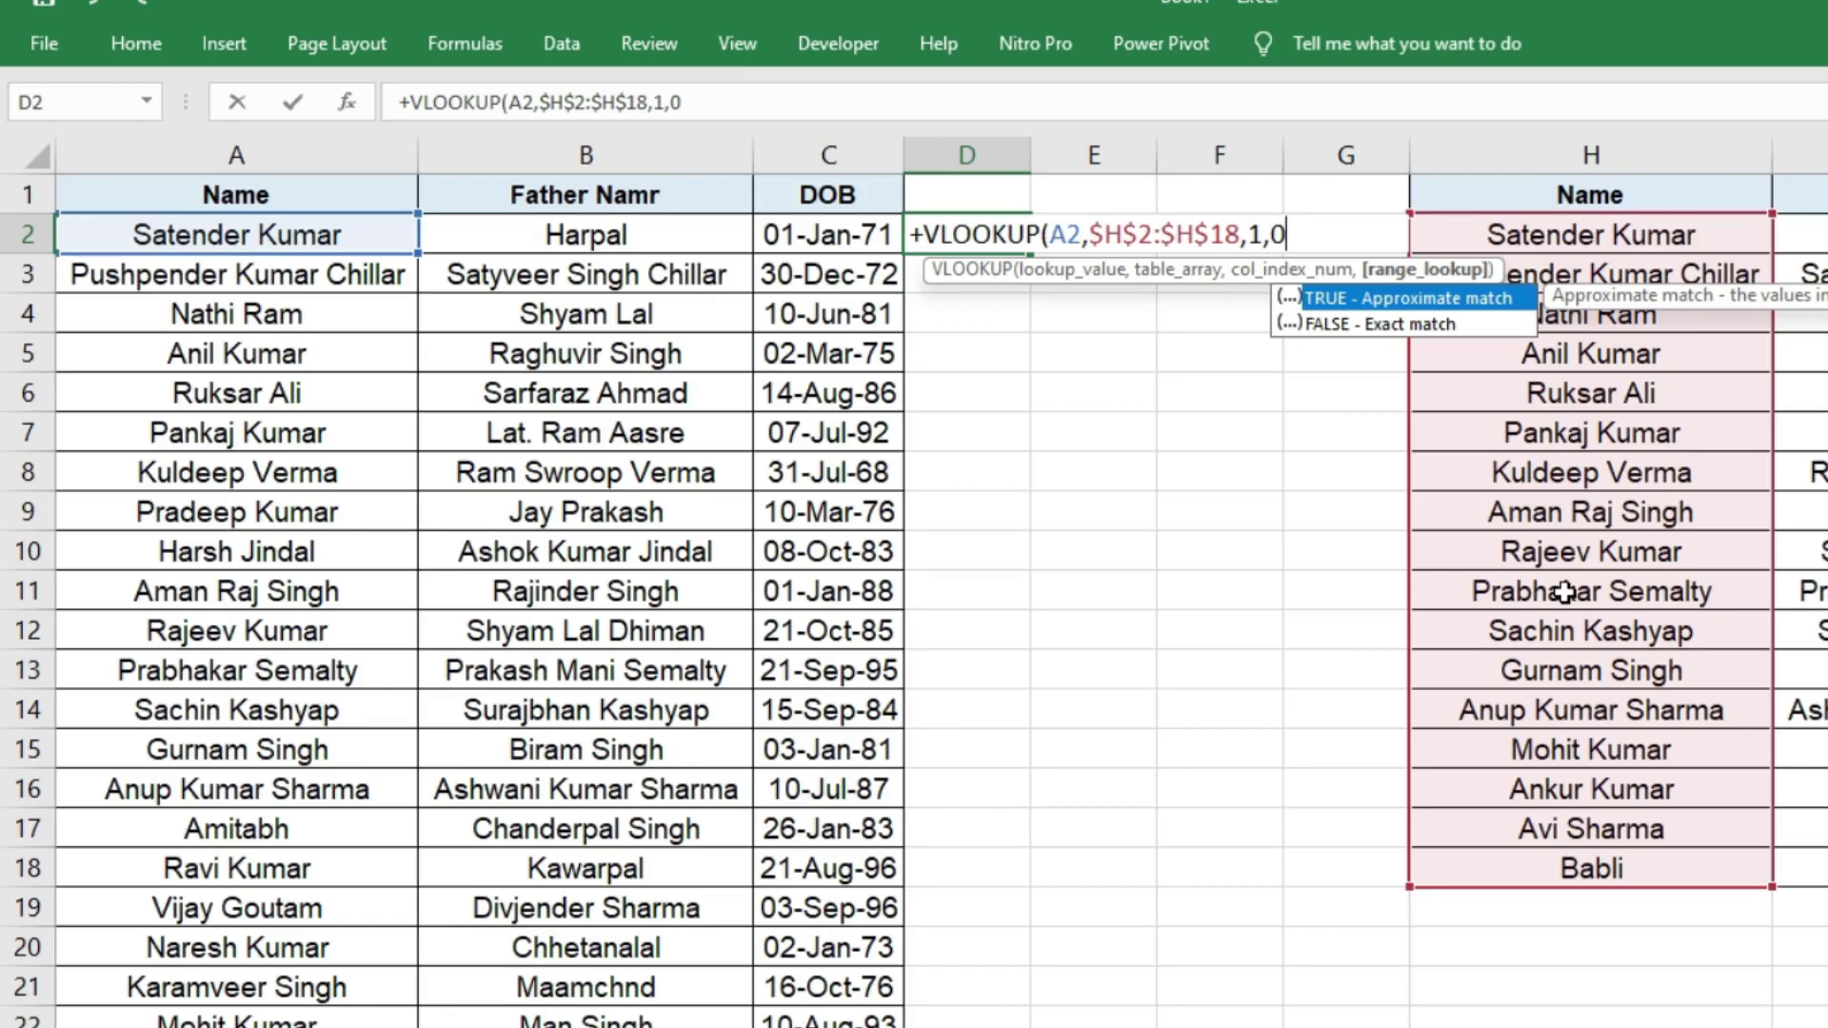
type(")")
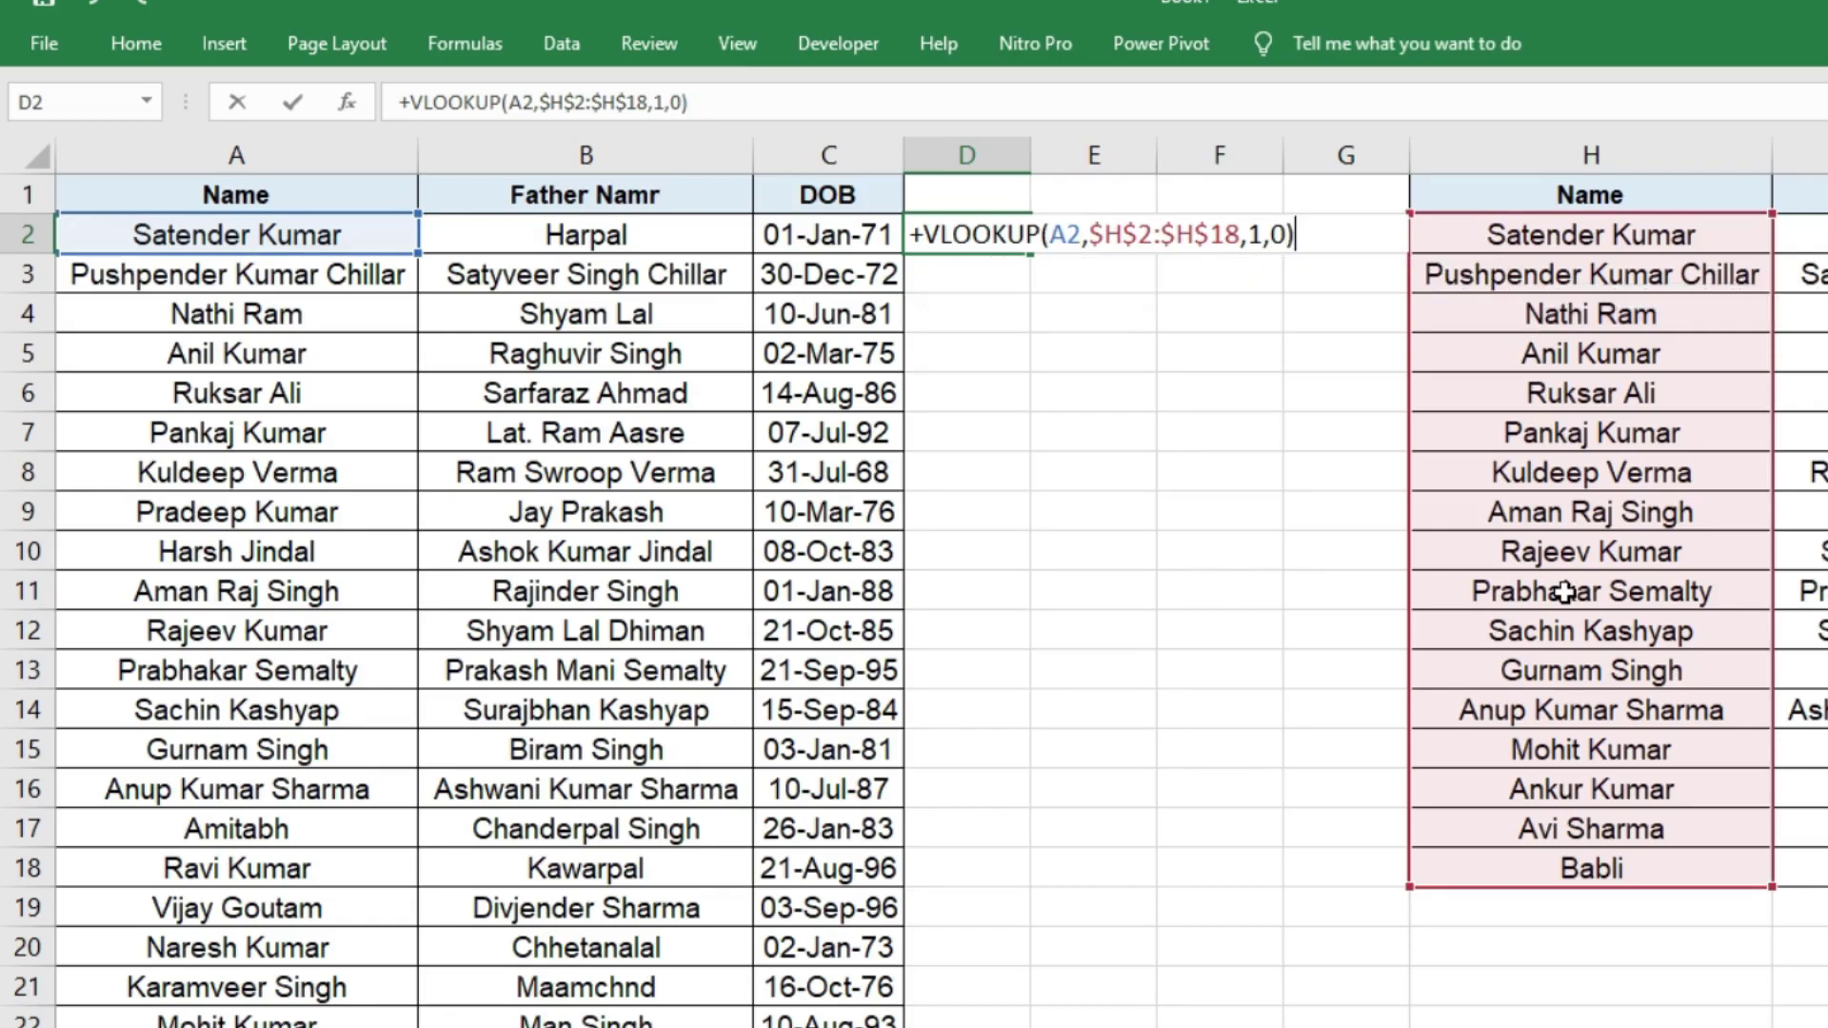
key("Return")
left_click(1002, 234)
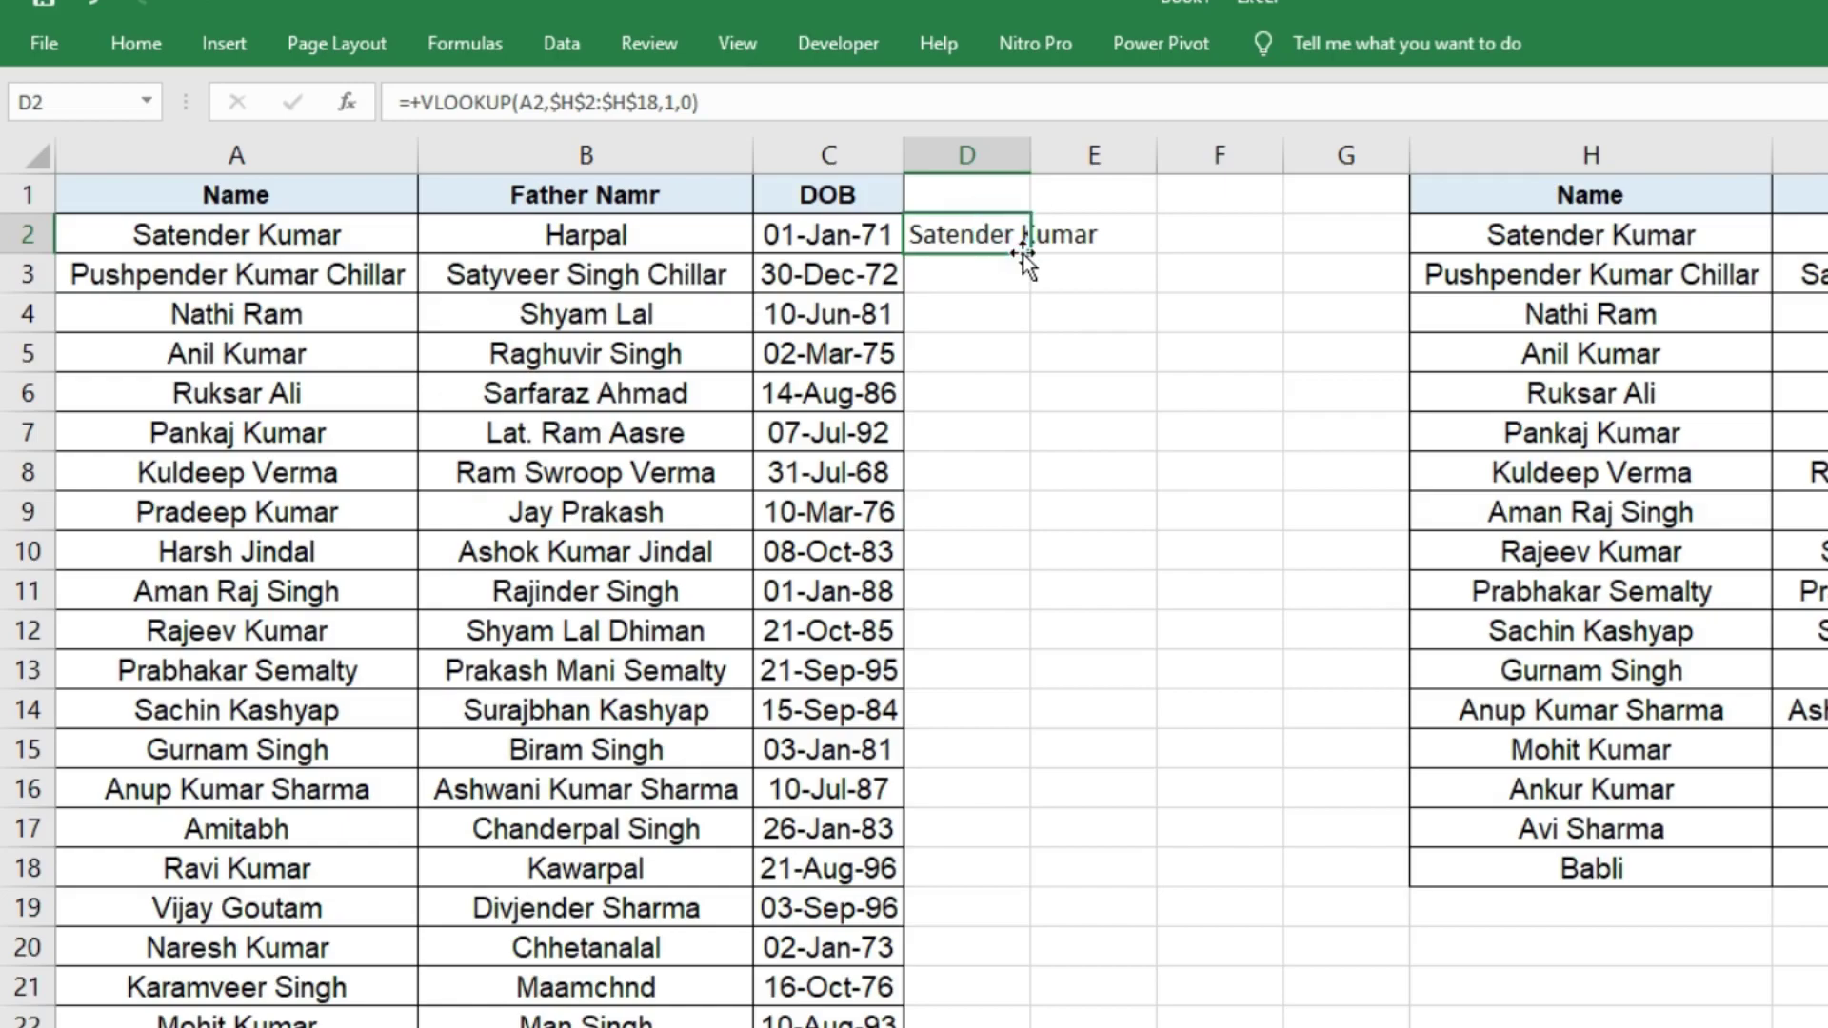
double_click(1029, 255)
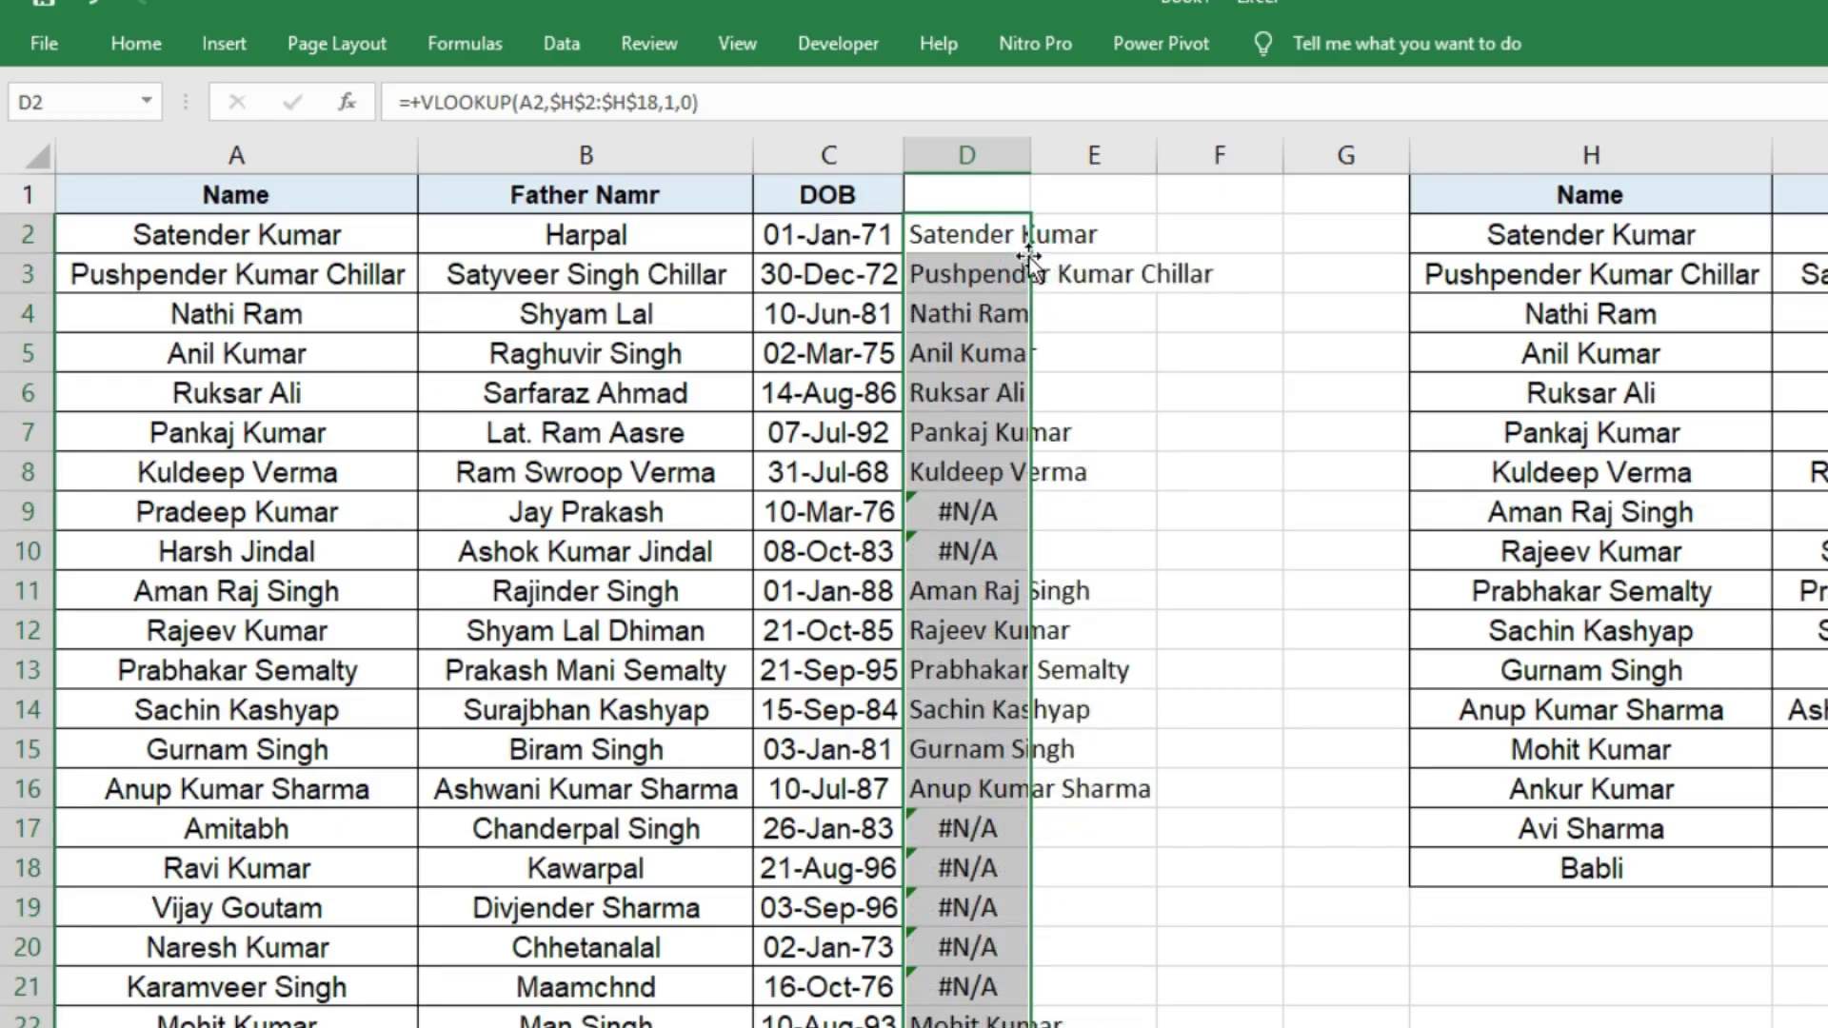
left_click(967, 514)
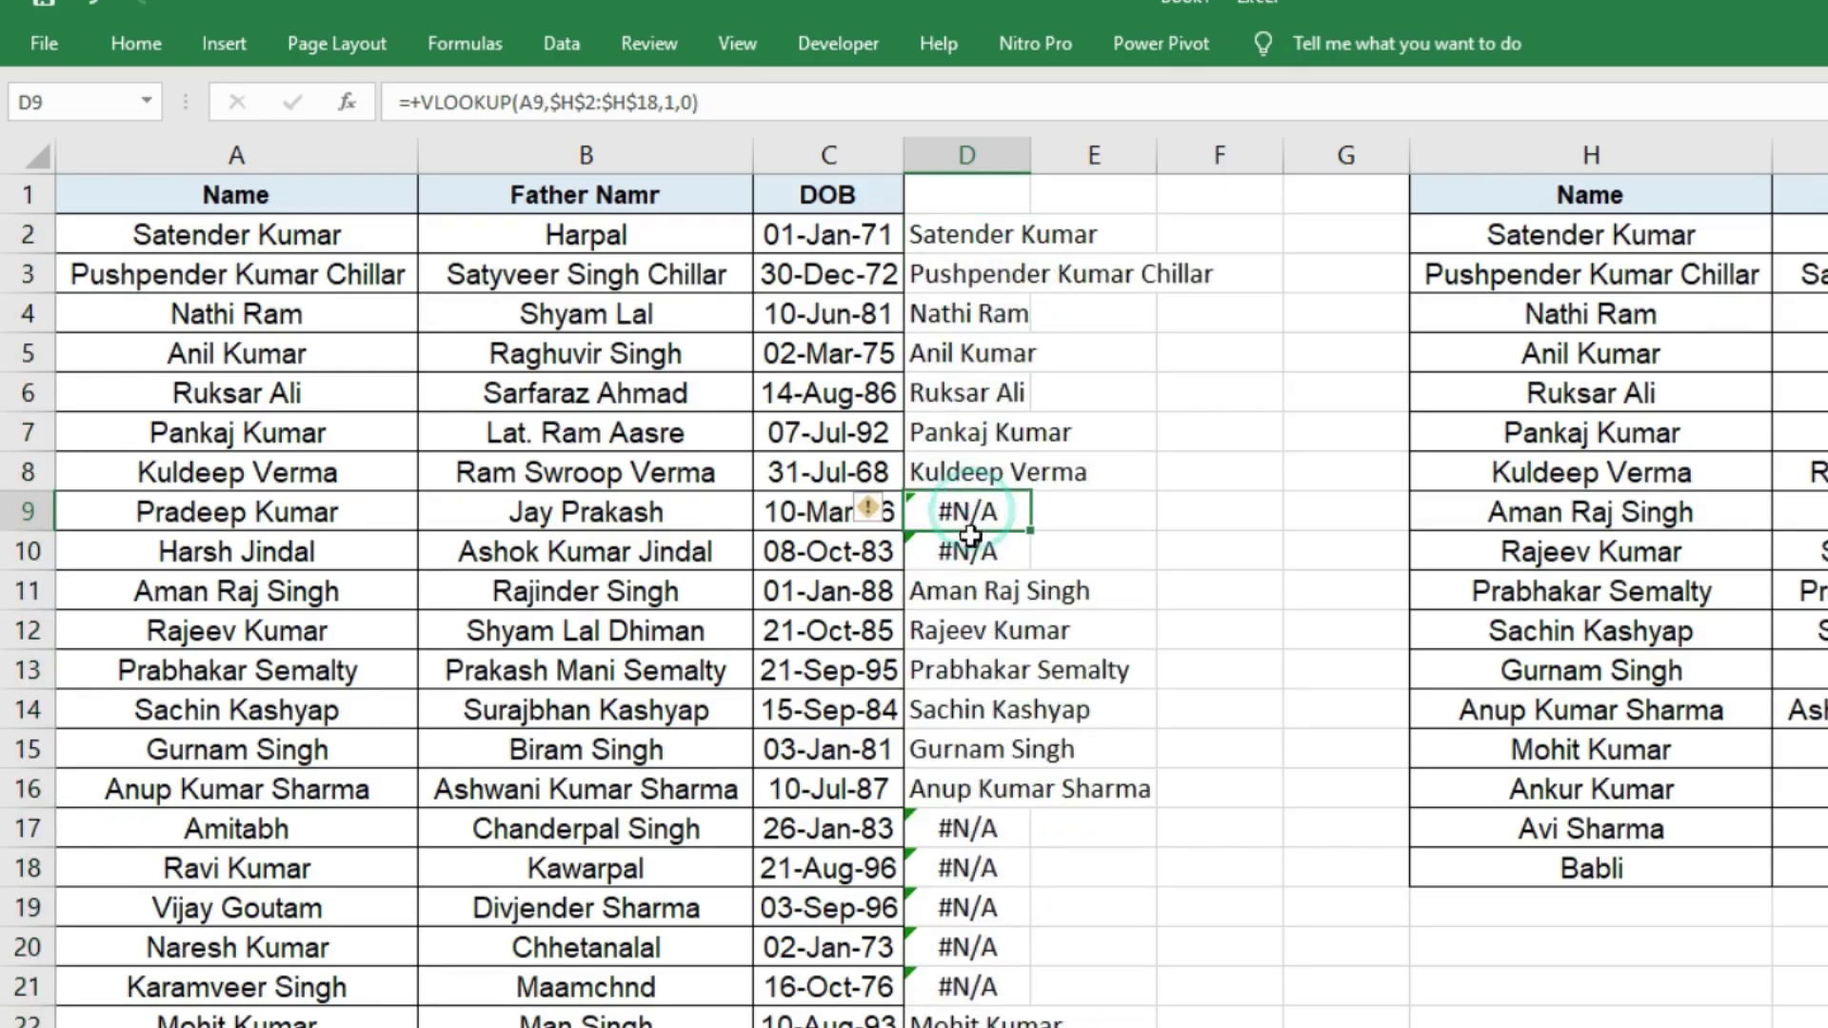
left_click(284, 479)
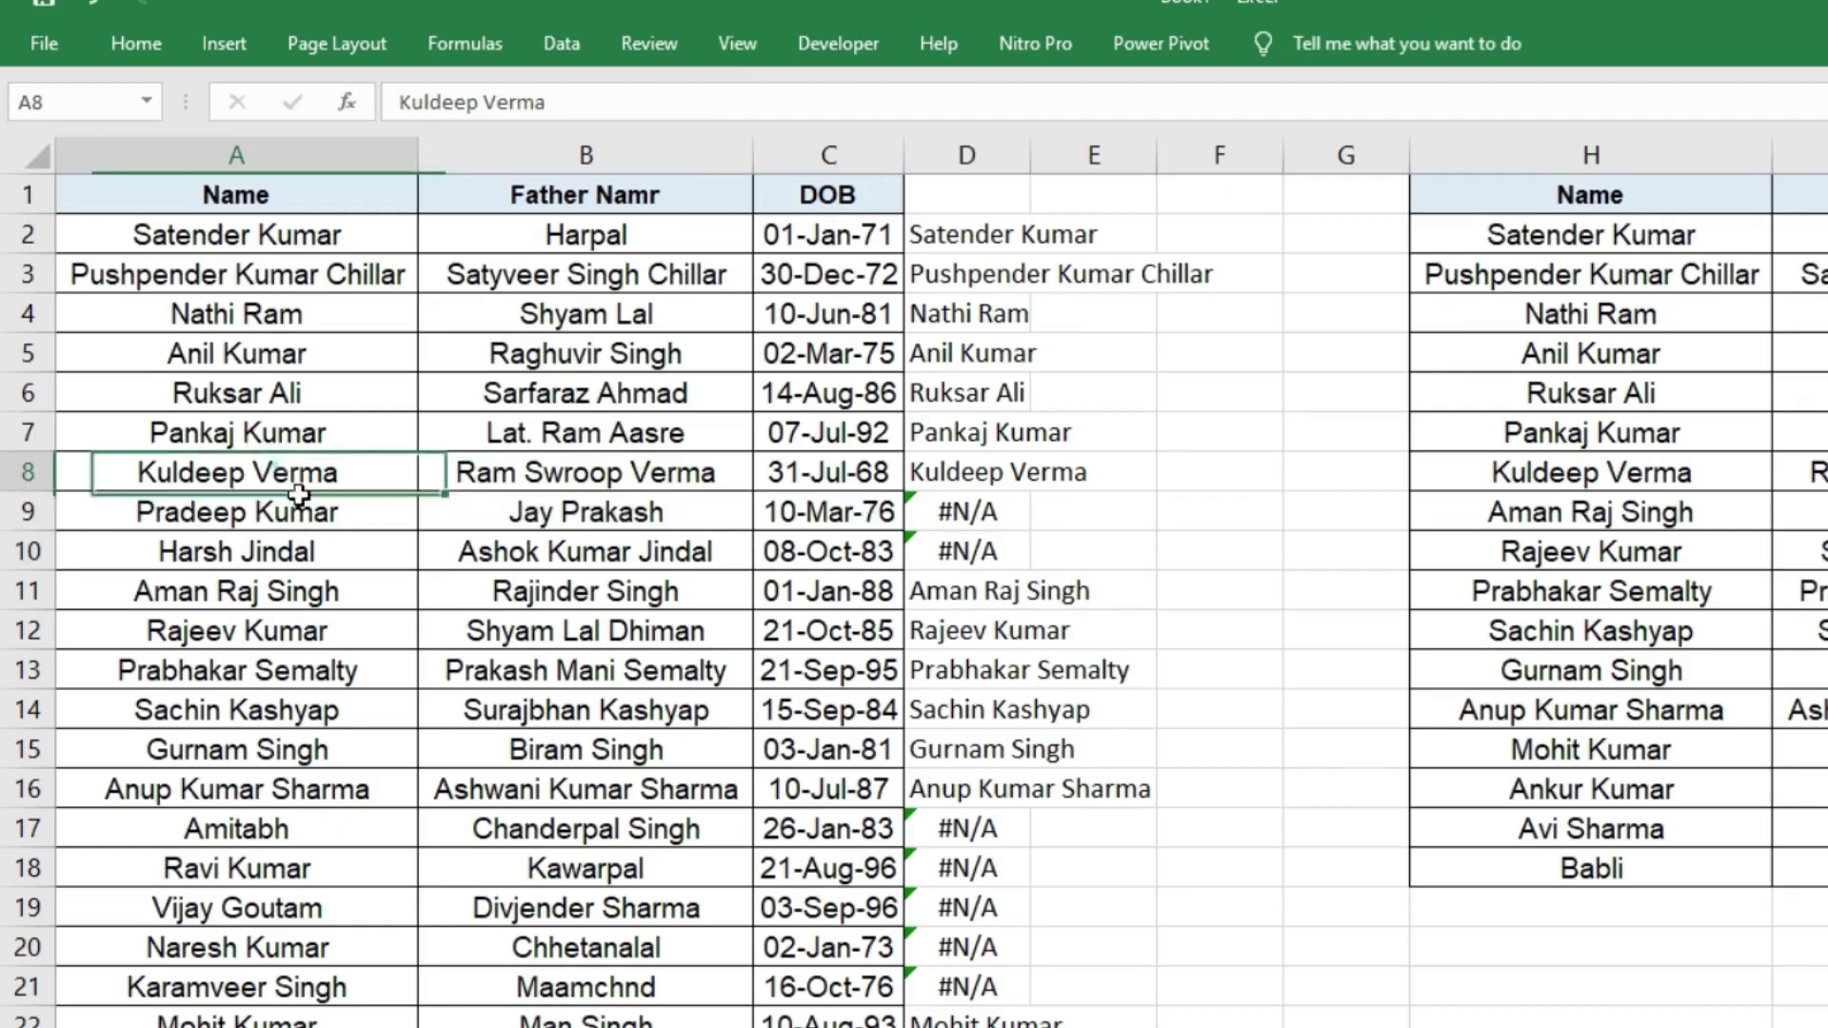
left_click_drag(1673, 238, 1668, 862)
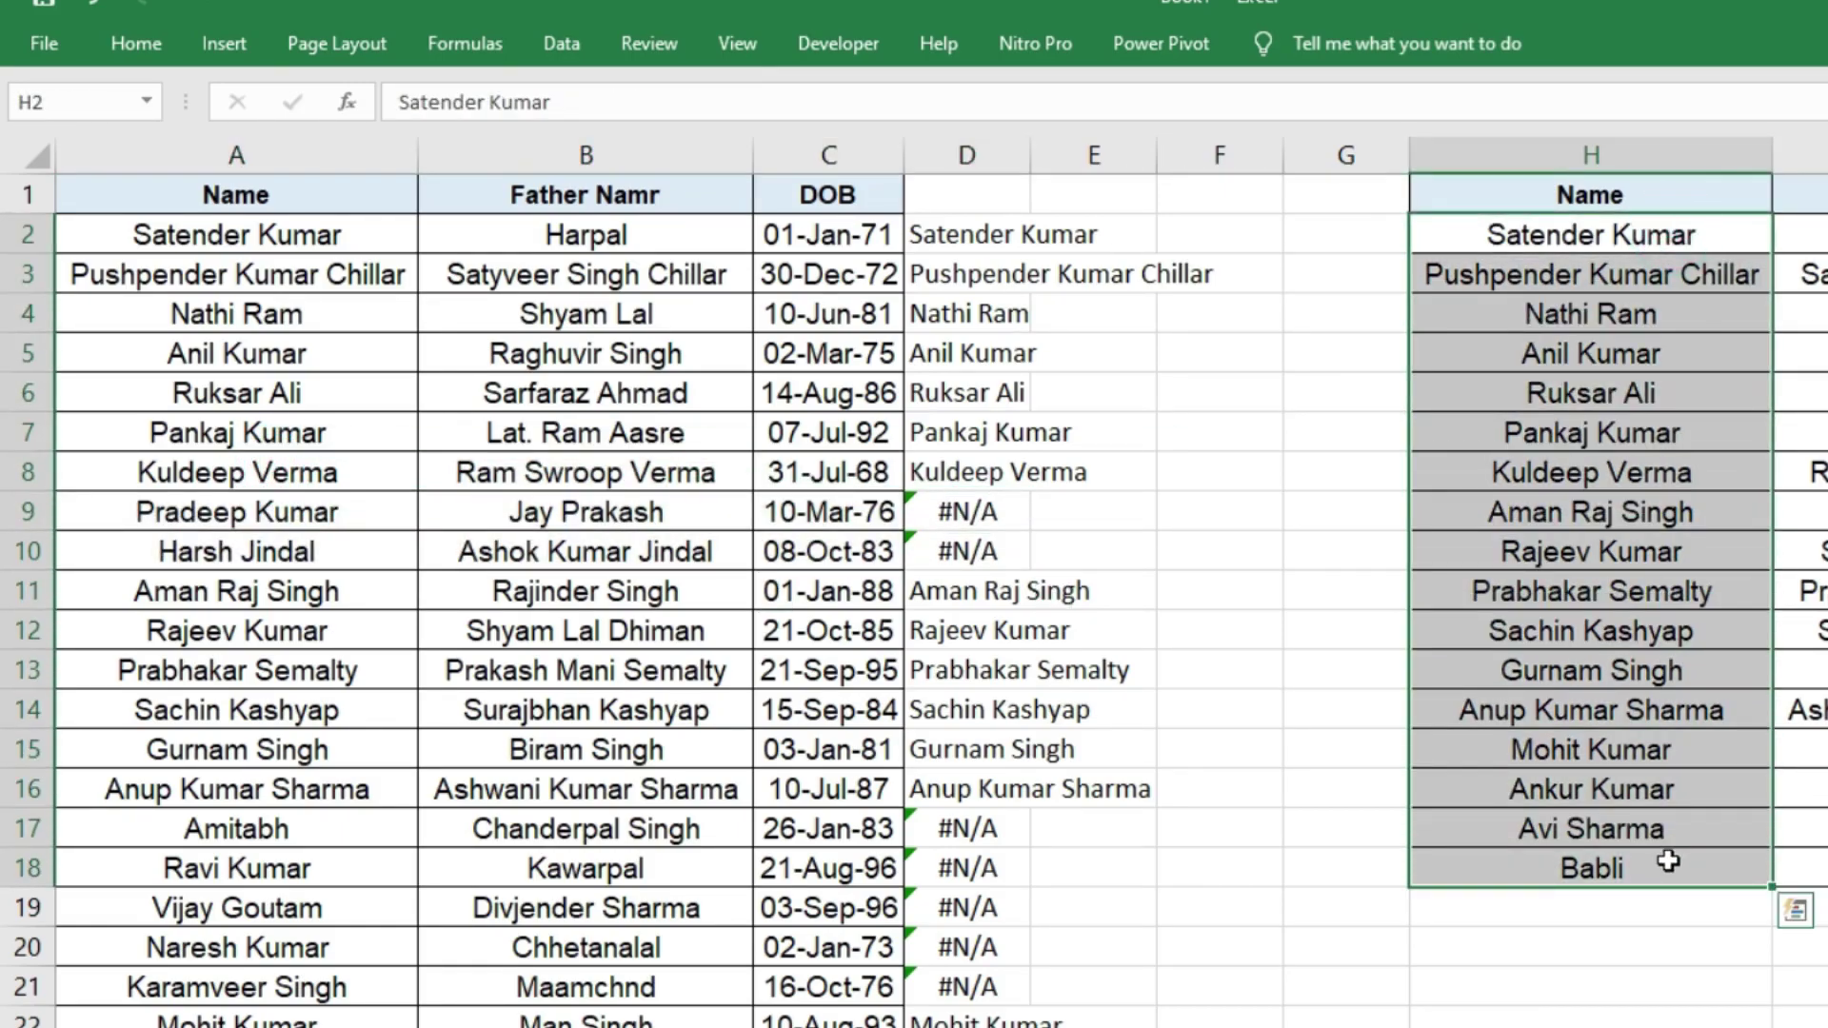
left_click_drag(967, 828, 967, 986)
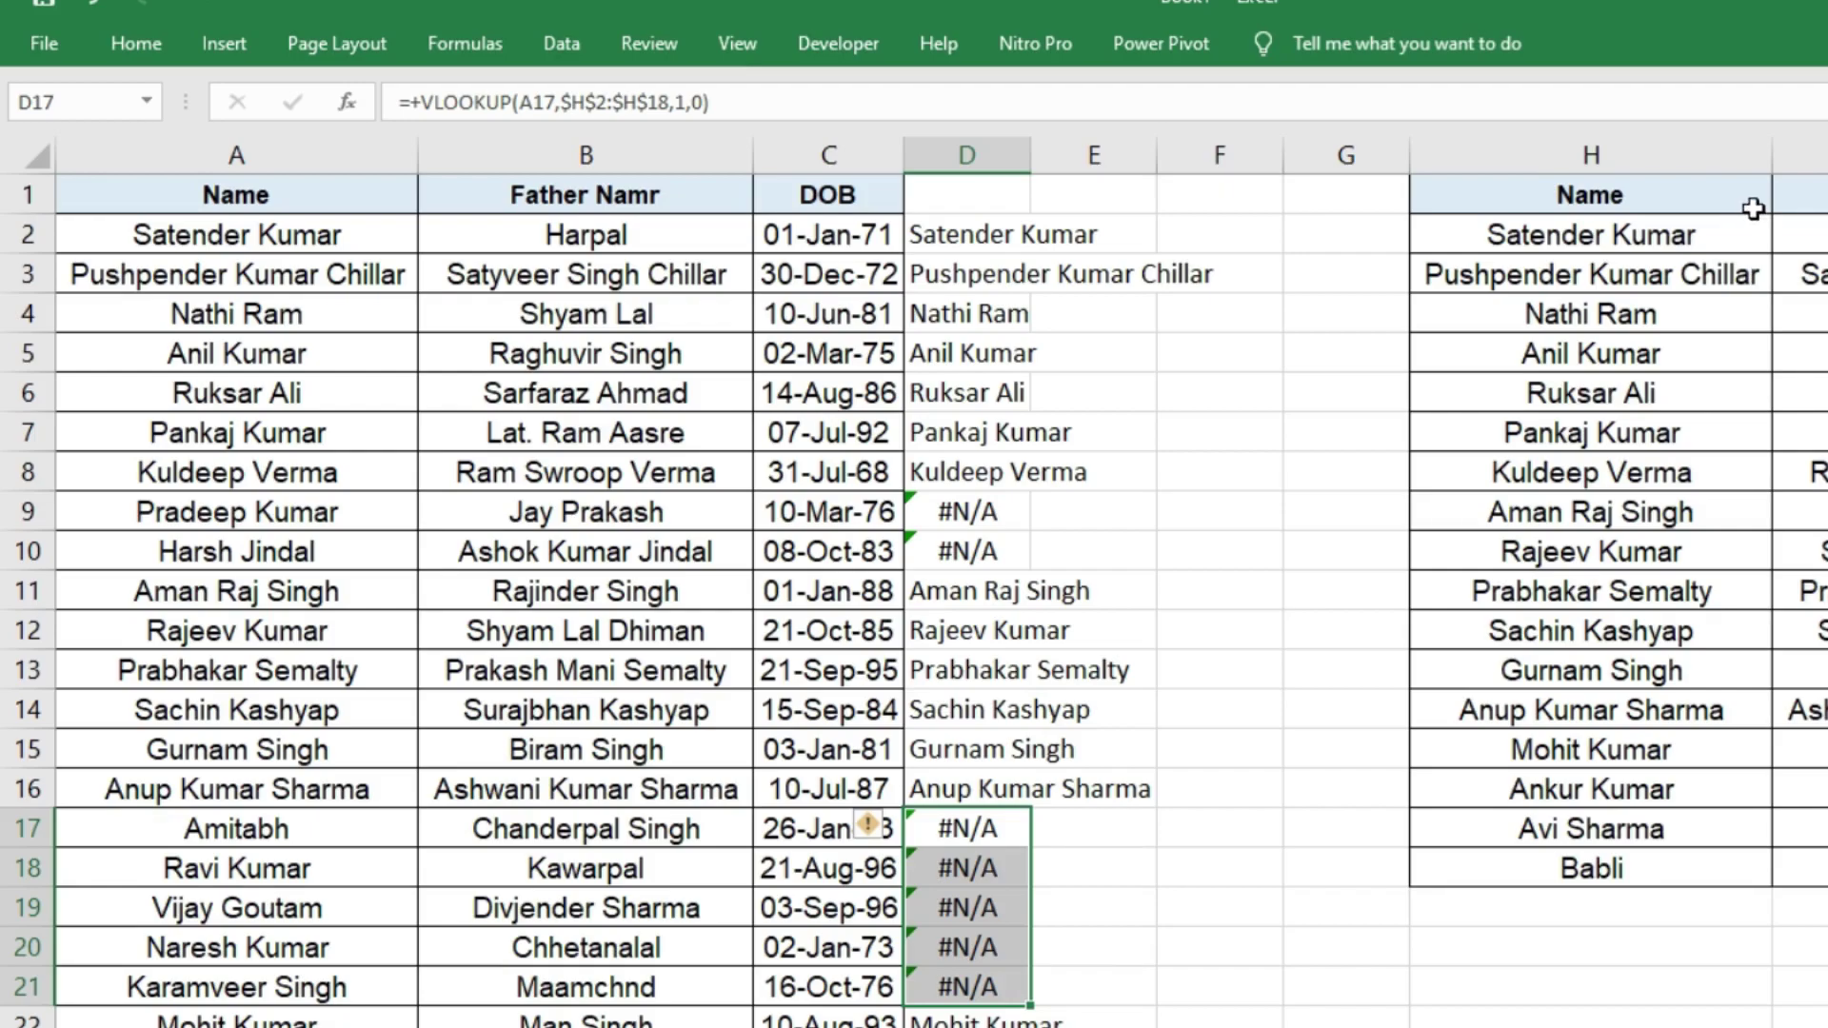
left_click_drag(1676, 236, 1656, 867)
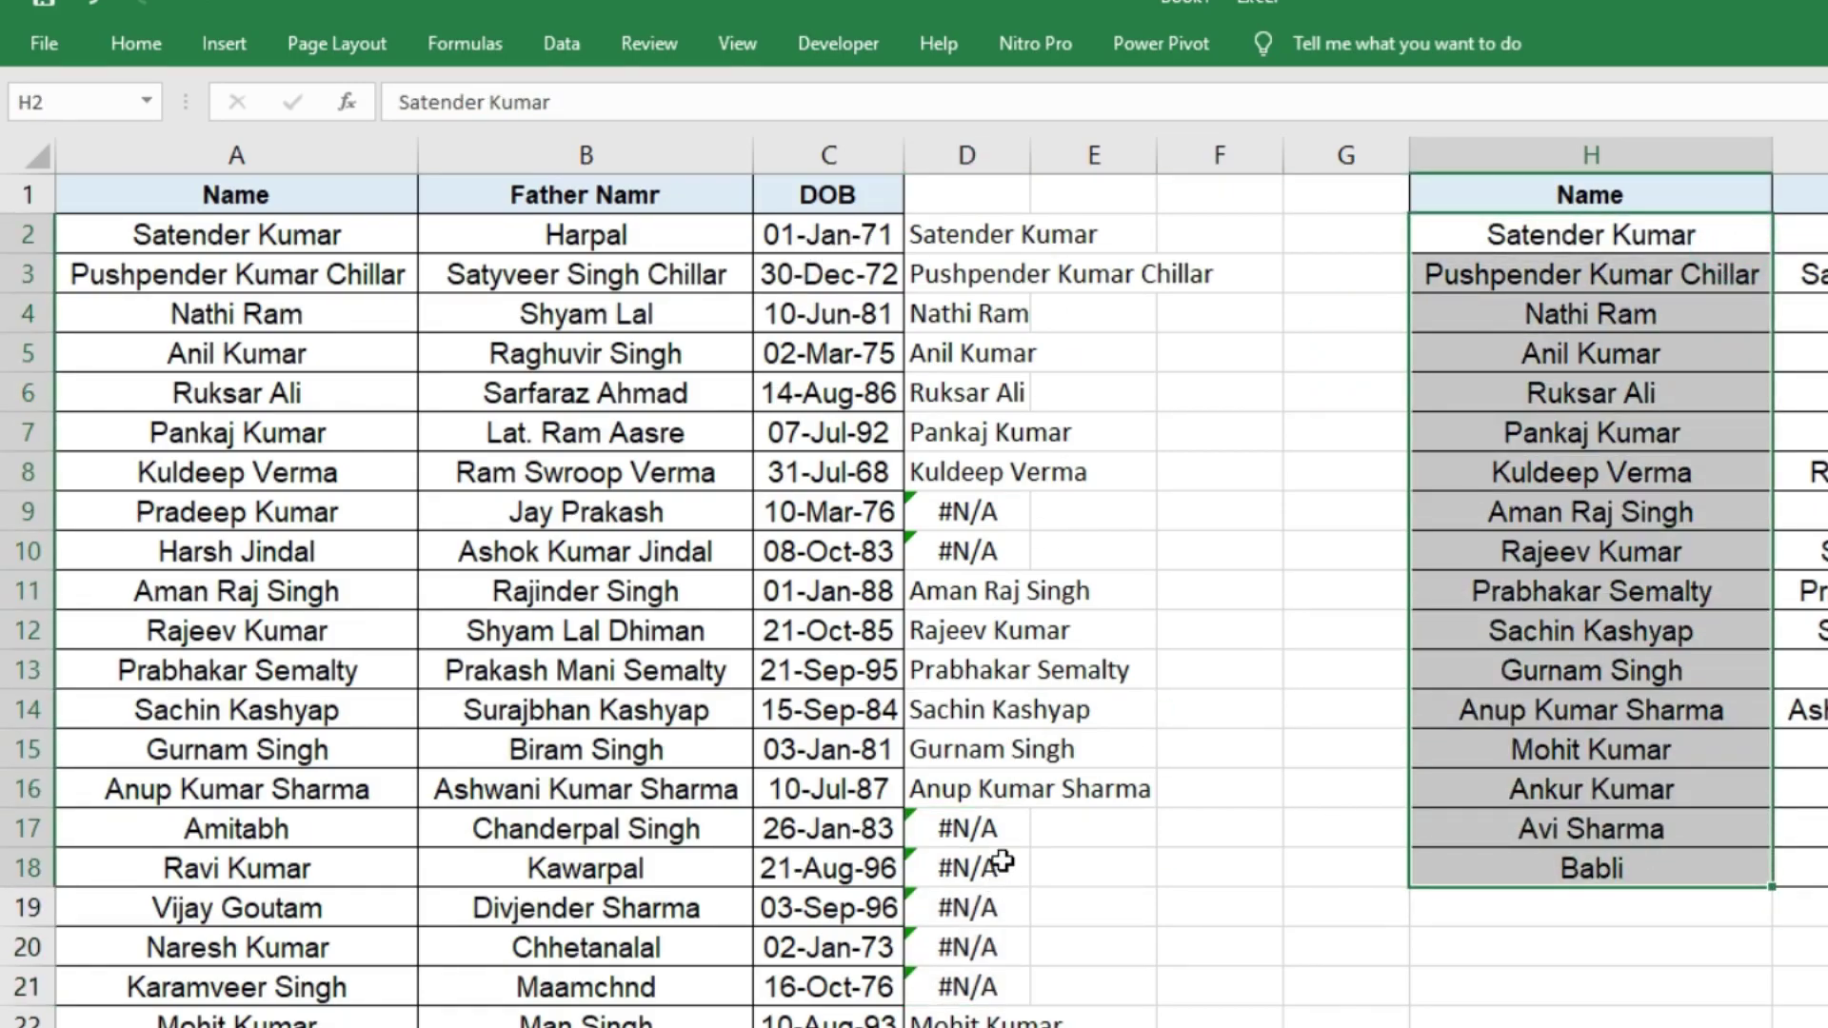
left_click(972, 274)
left_click(1070, 234)
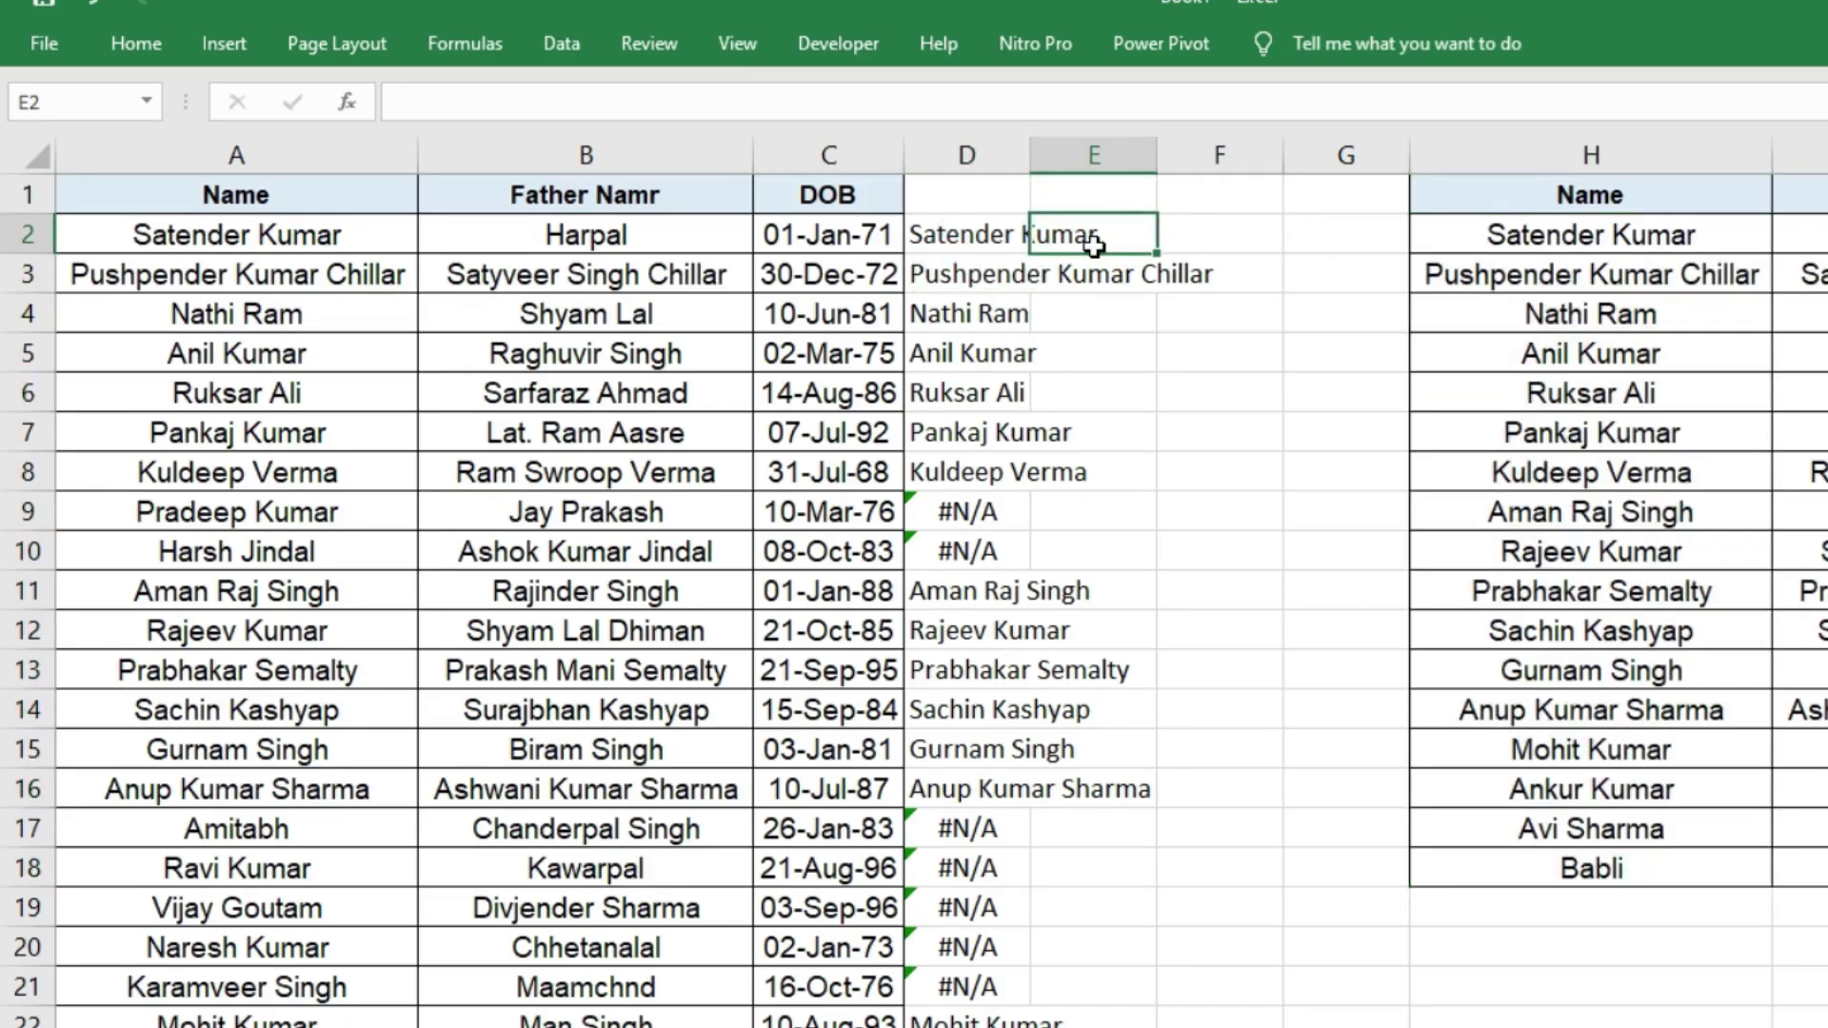
Enter =COUNTIF($H$2:$H$18,A2) in E2, which returns 1
type("=countif")
key("Tab")
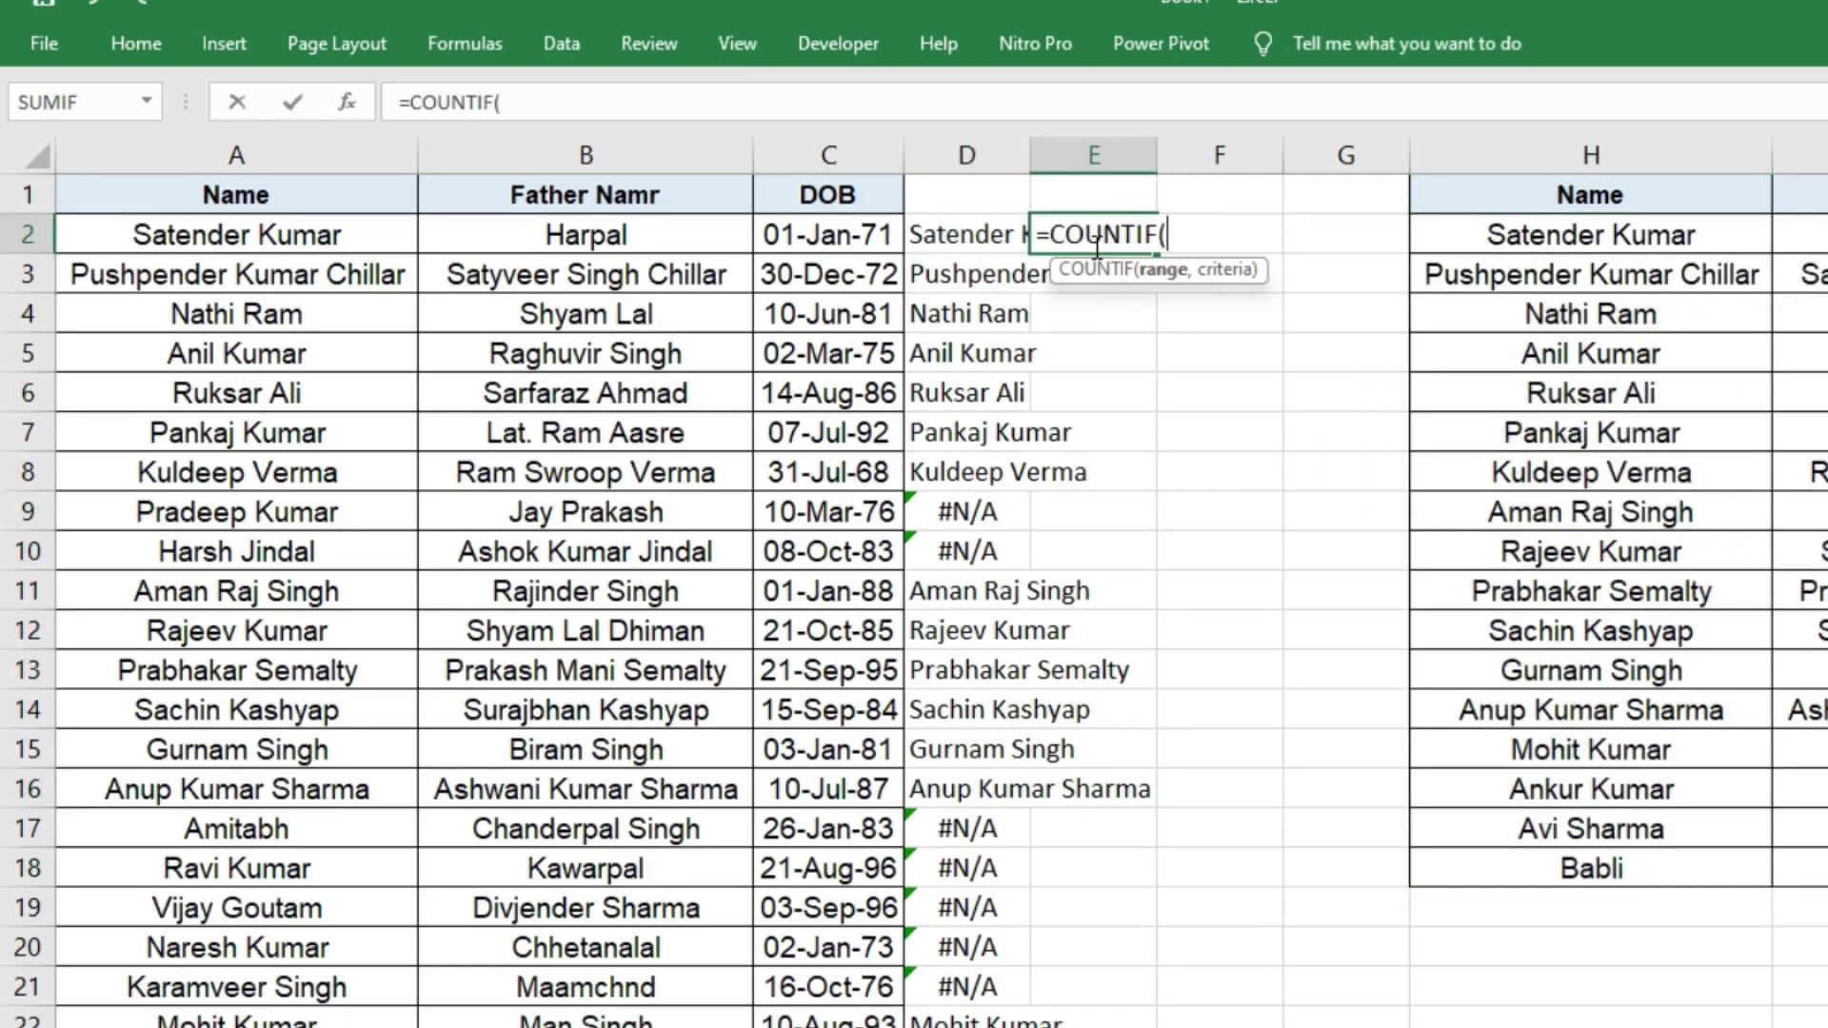
left_click_drag(1576, 245, 1547, 871)
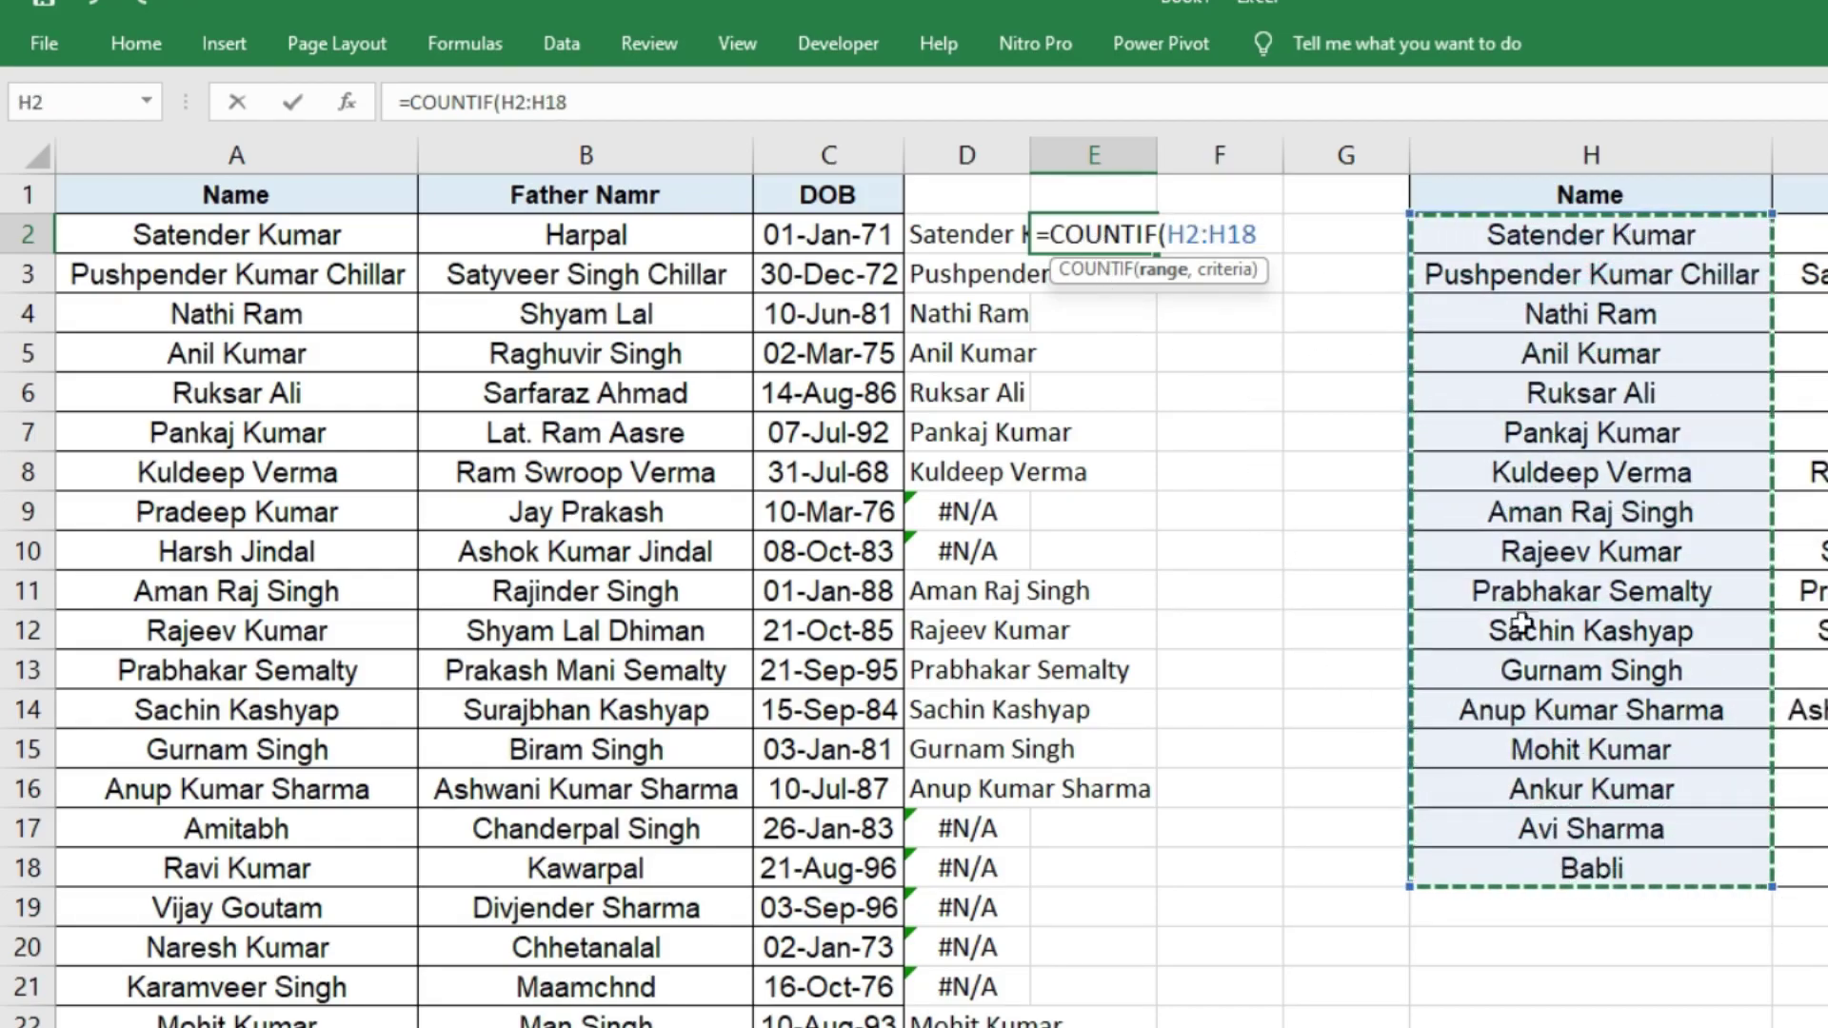
key("F4")
type("$H$18,")
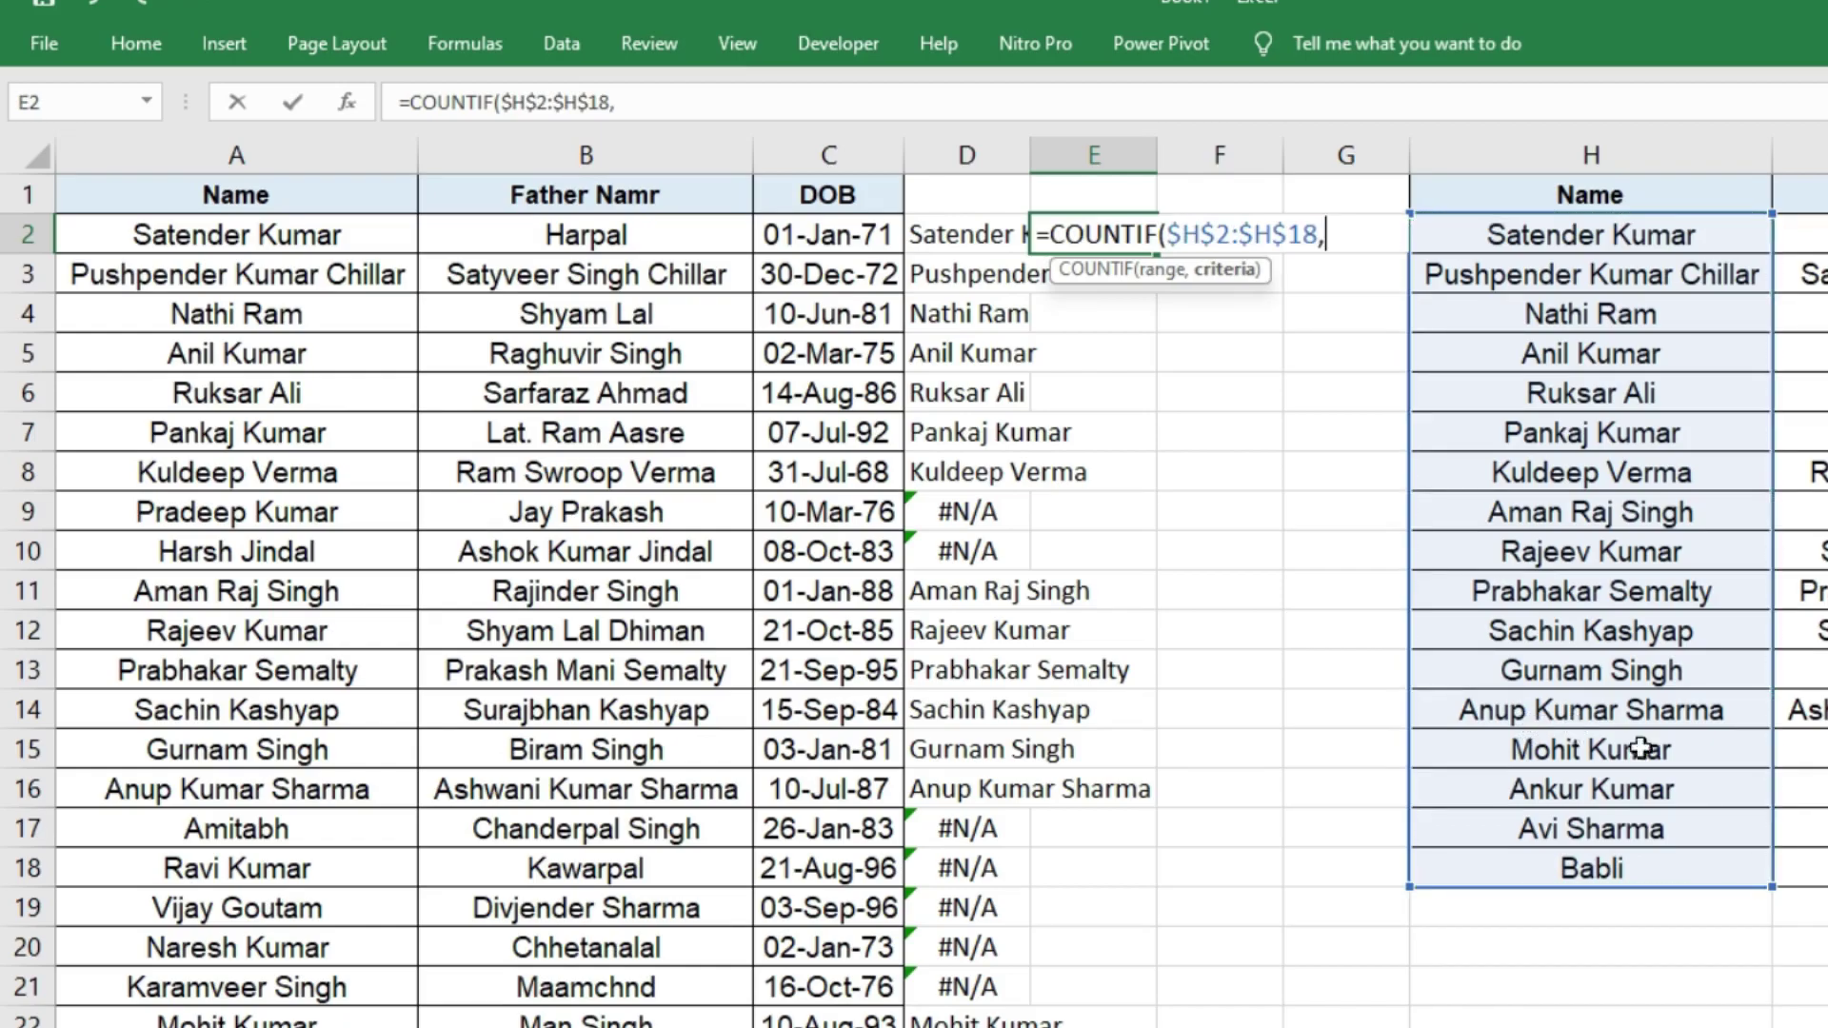
left_click(259, 234)
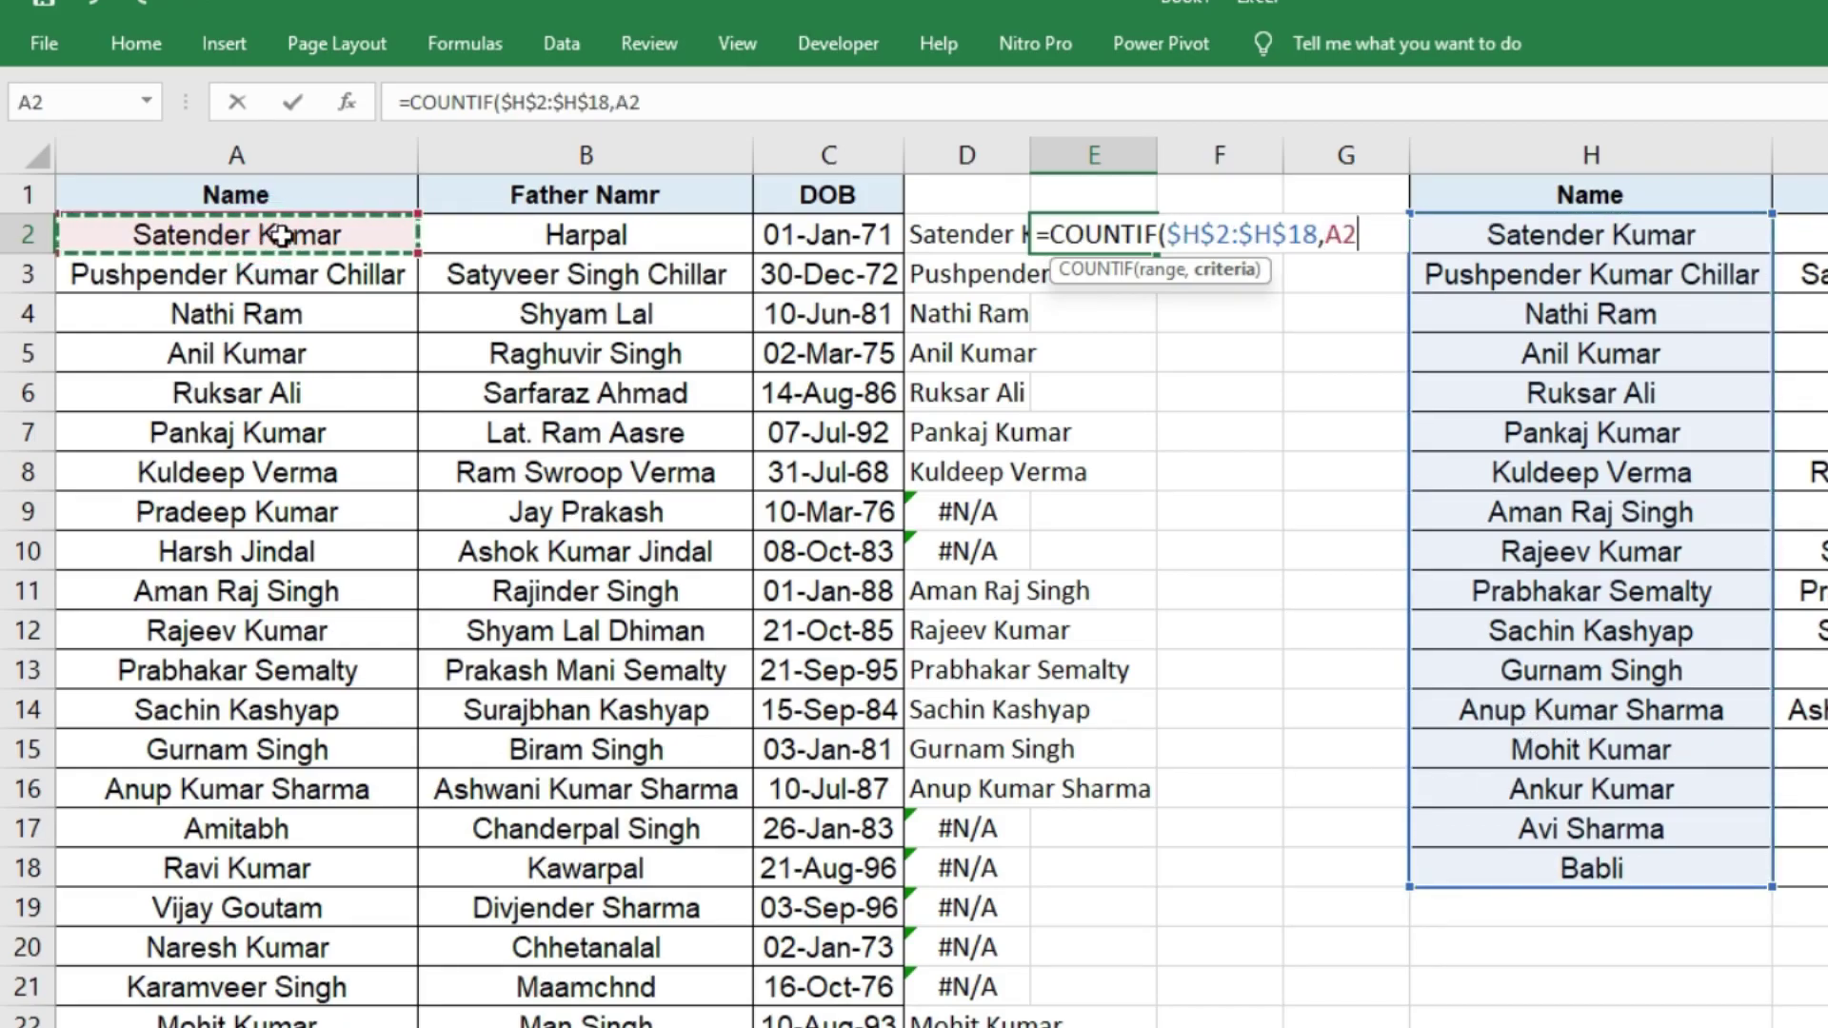
type(")")
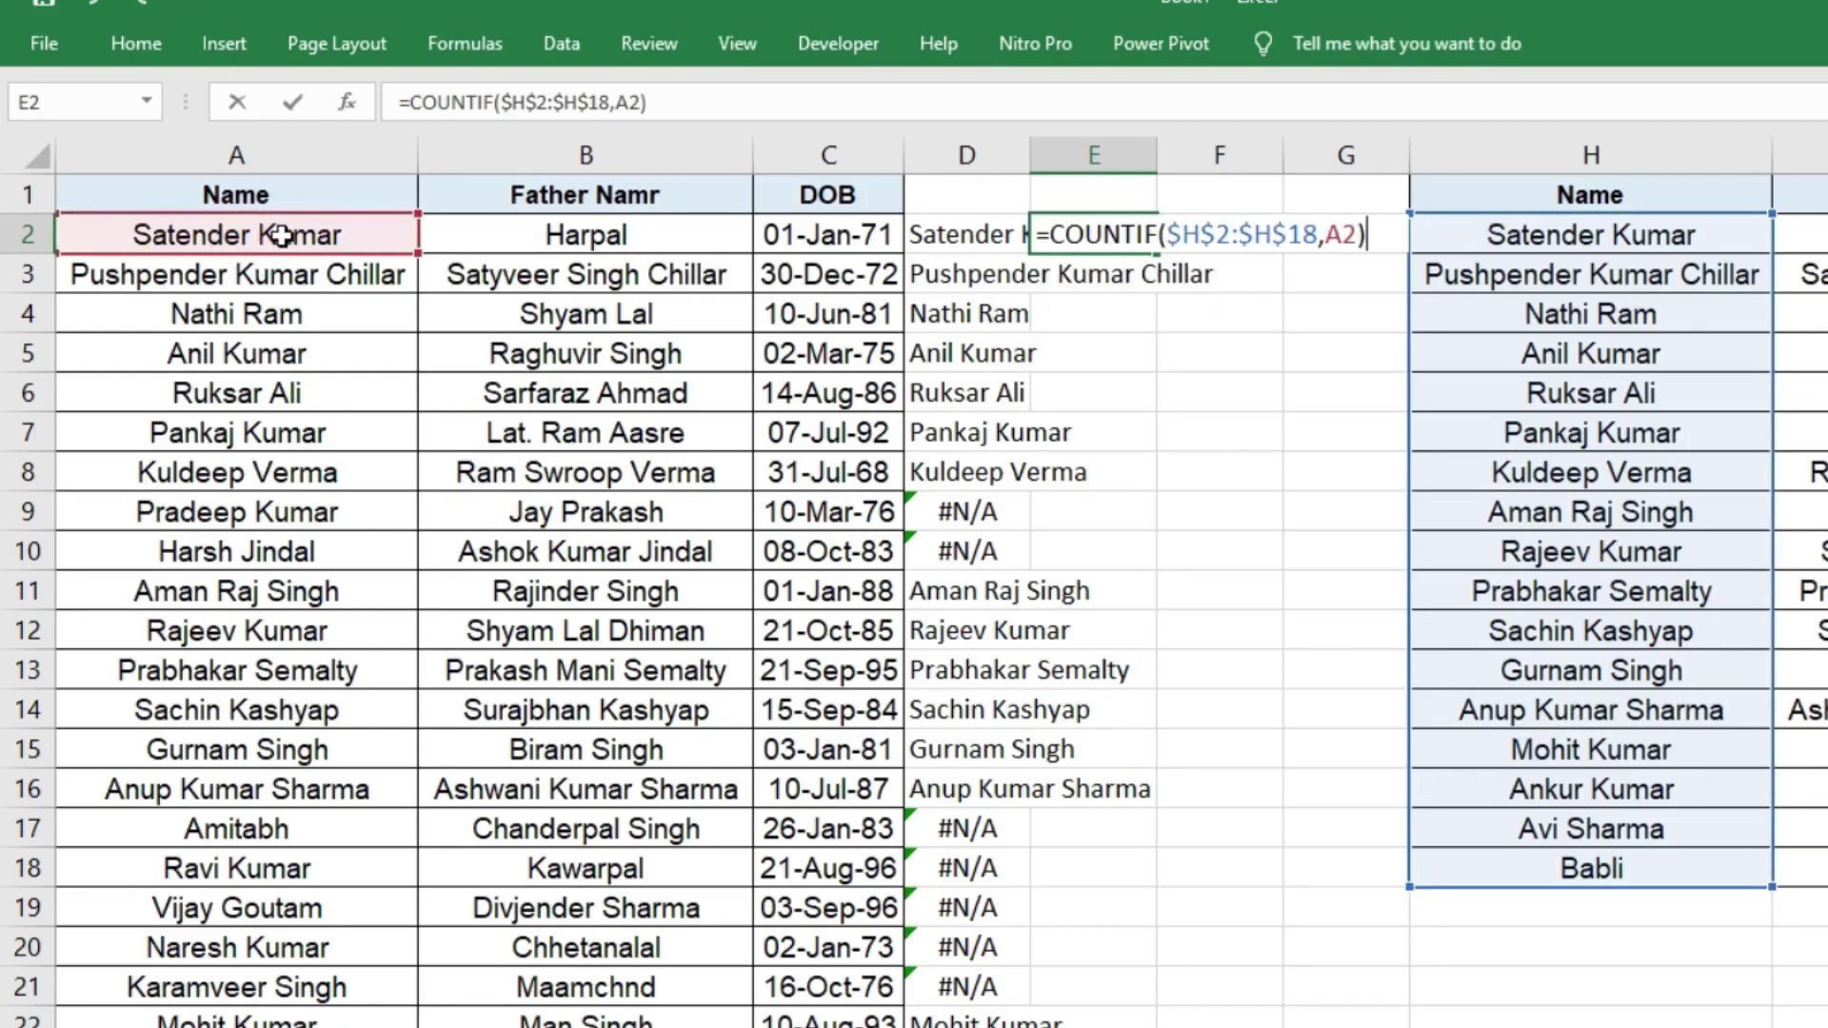
key("Return")
left_click(1069, 241)
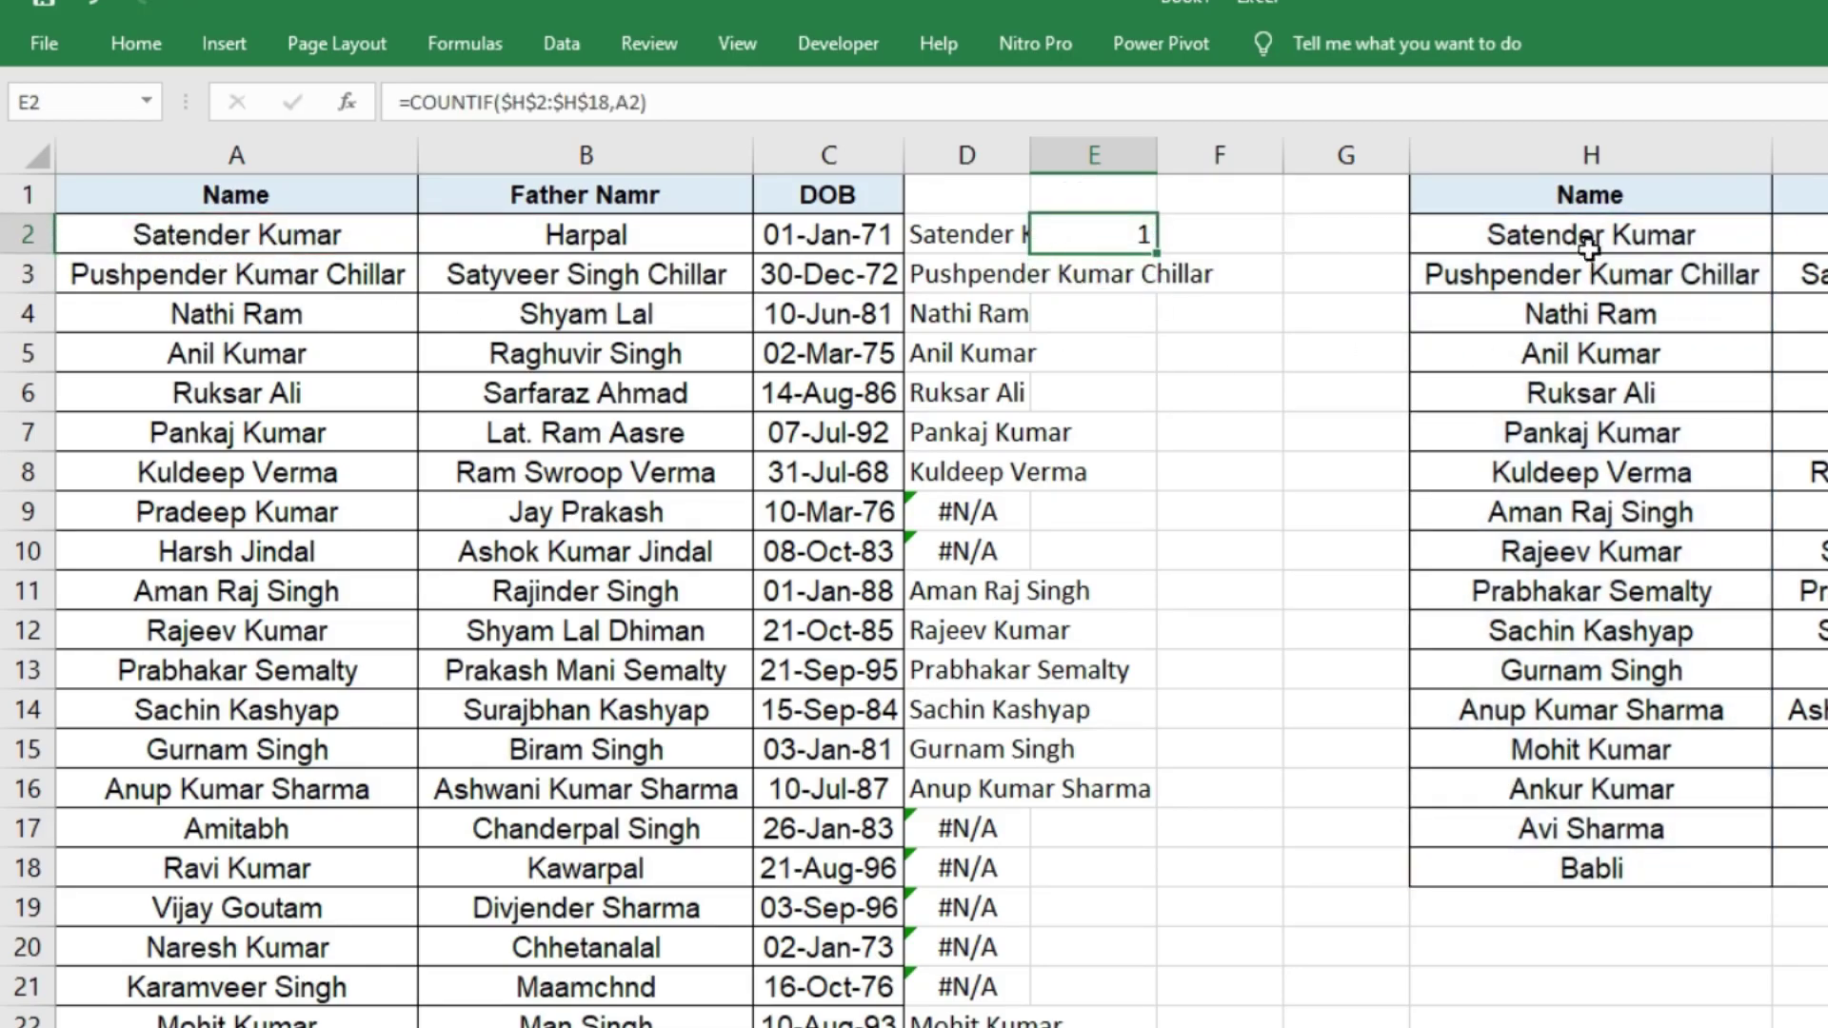
Fill the COUNTIF down column E and note the 0 results in E9:E10 and rows 17–21
double_click(1160, 253)
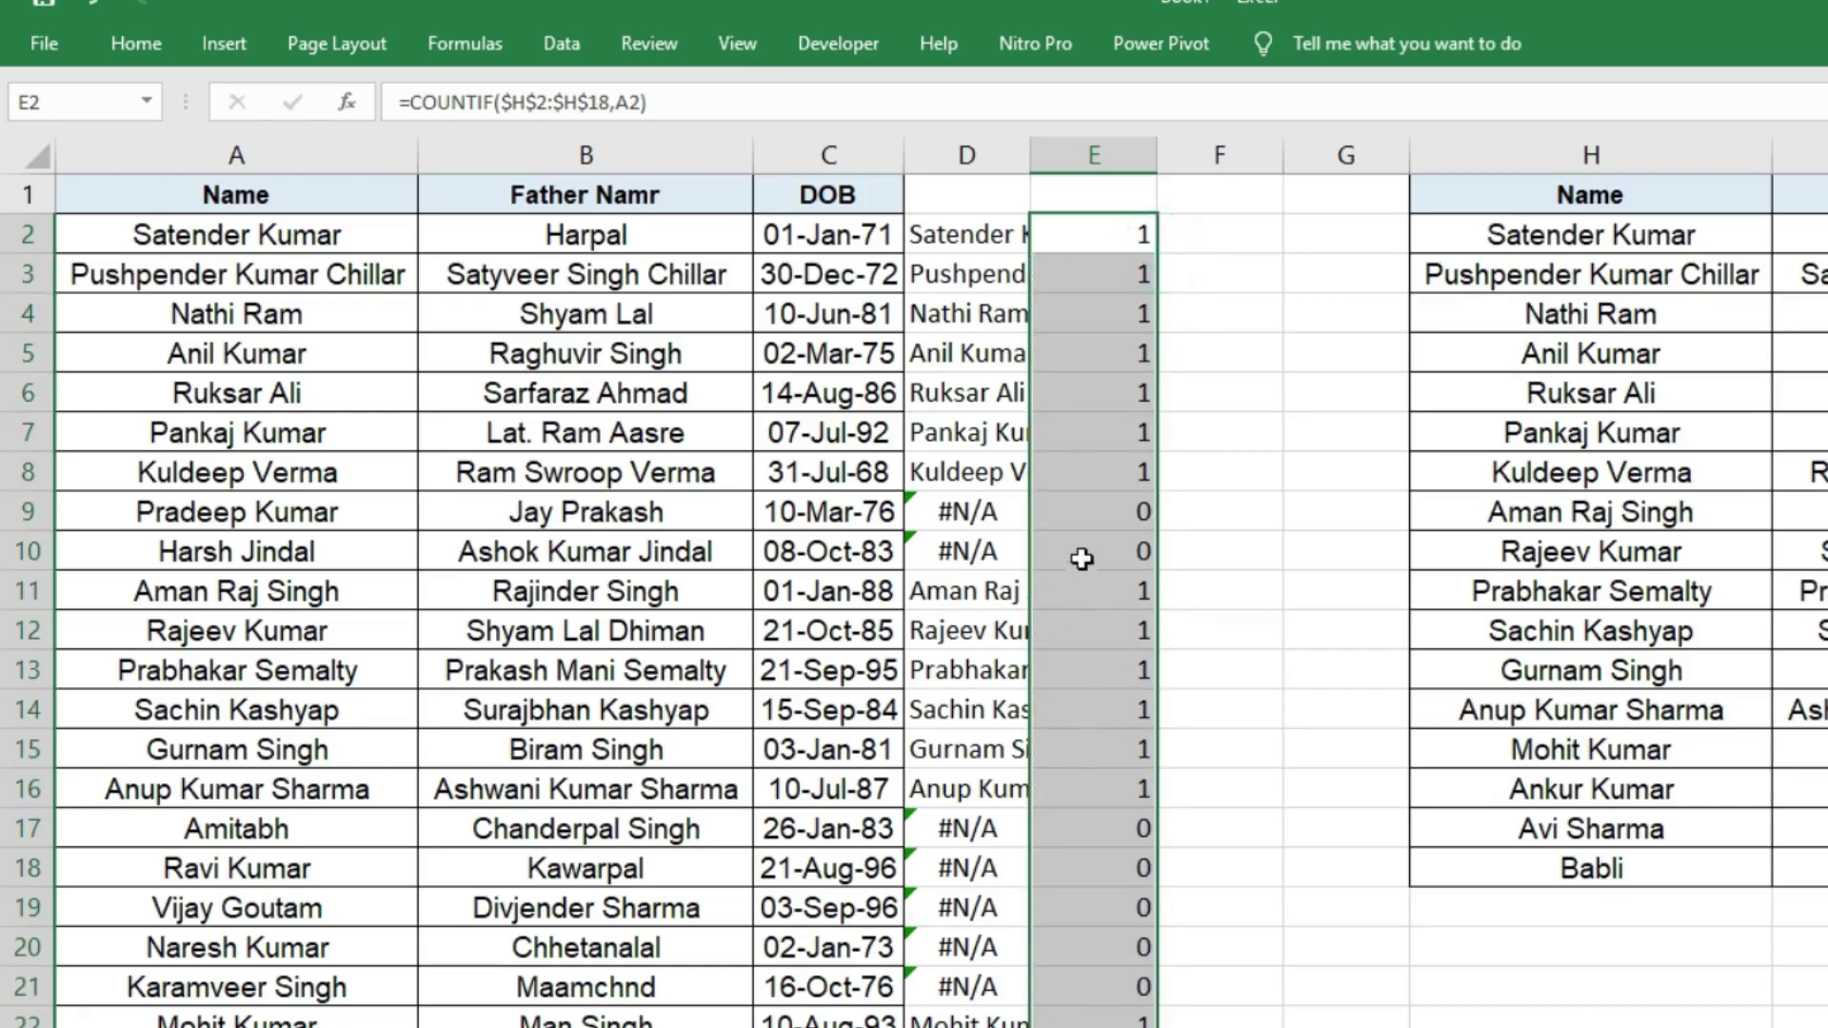
left_click_drag(1146, 493, 1124, 551)
left_click(1123, 591)
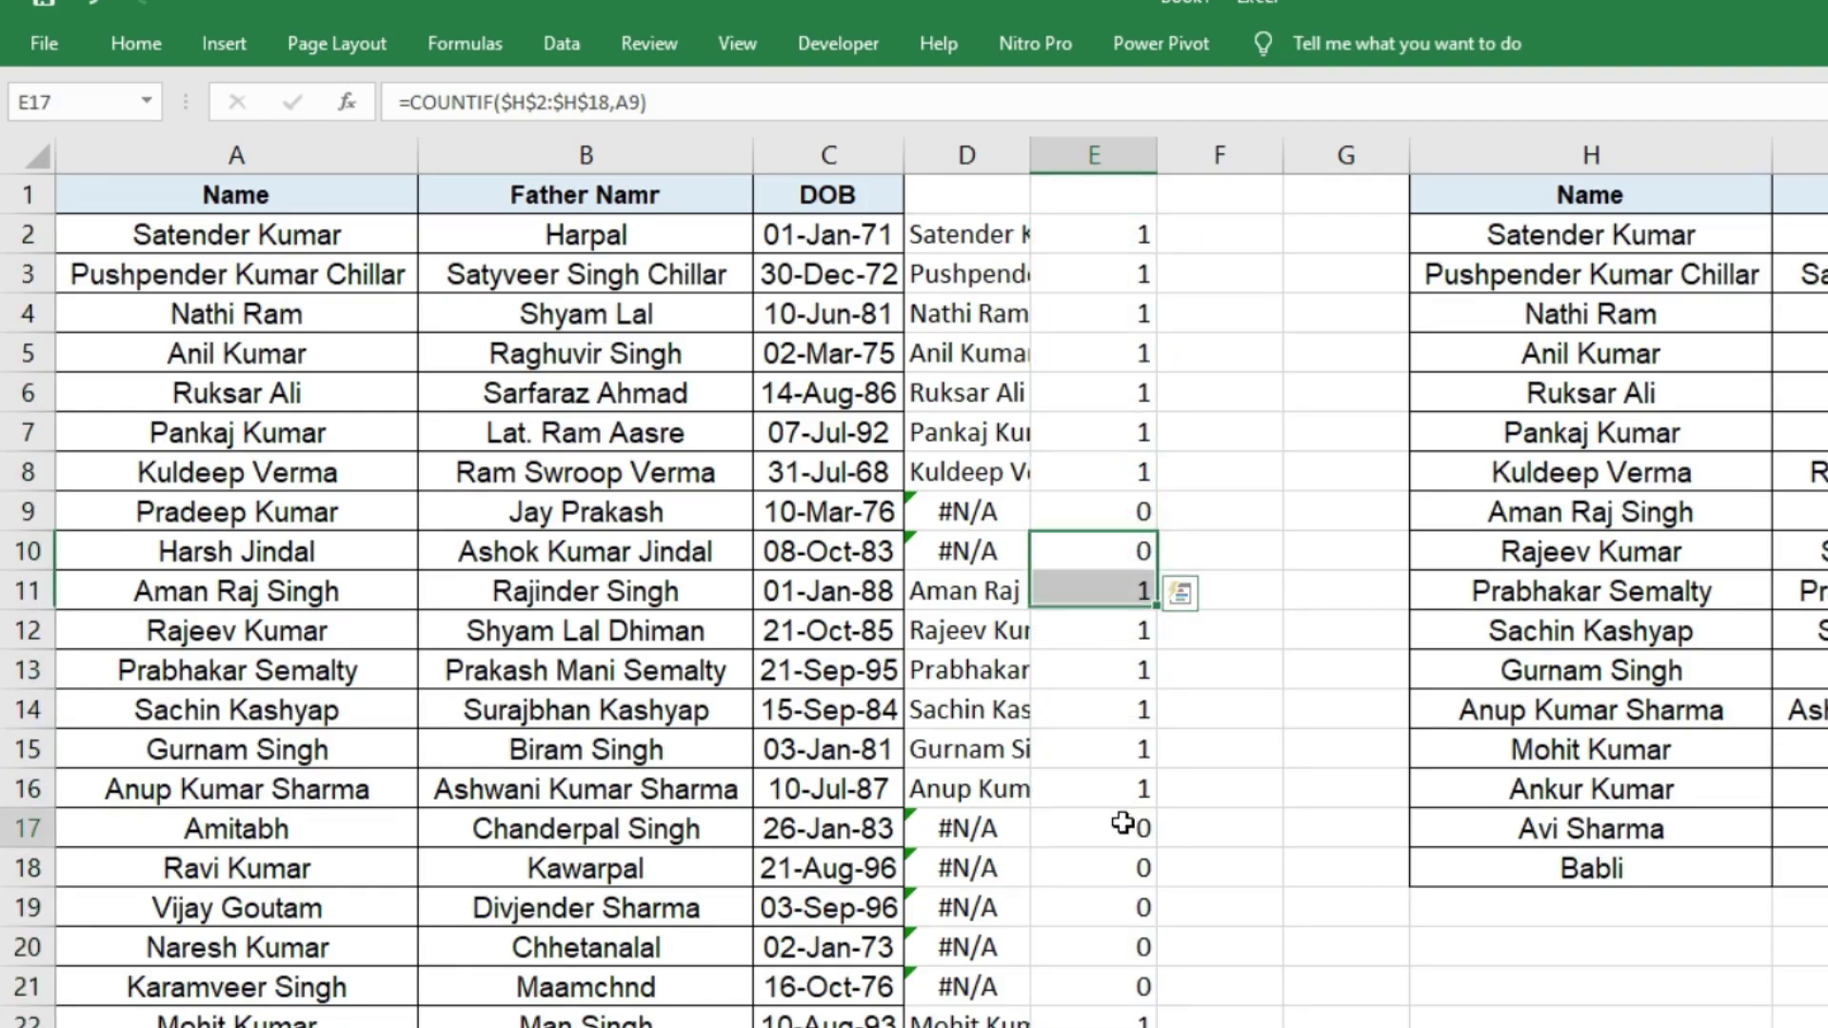
left_click_drag(1123, 828, 1123, 986)
Compare column E's 0 results with column D's #N/A results against both name lists
left_click_drag(1652, 238, 1611, 868)
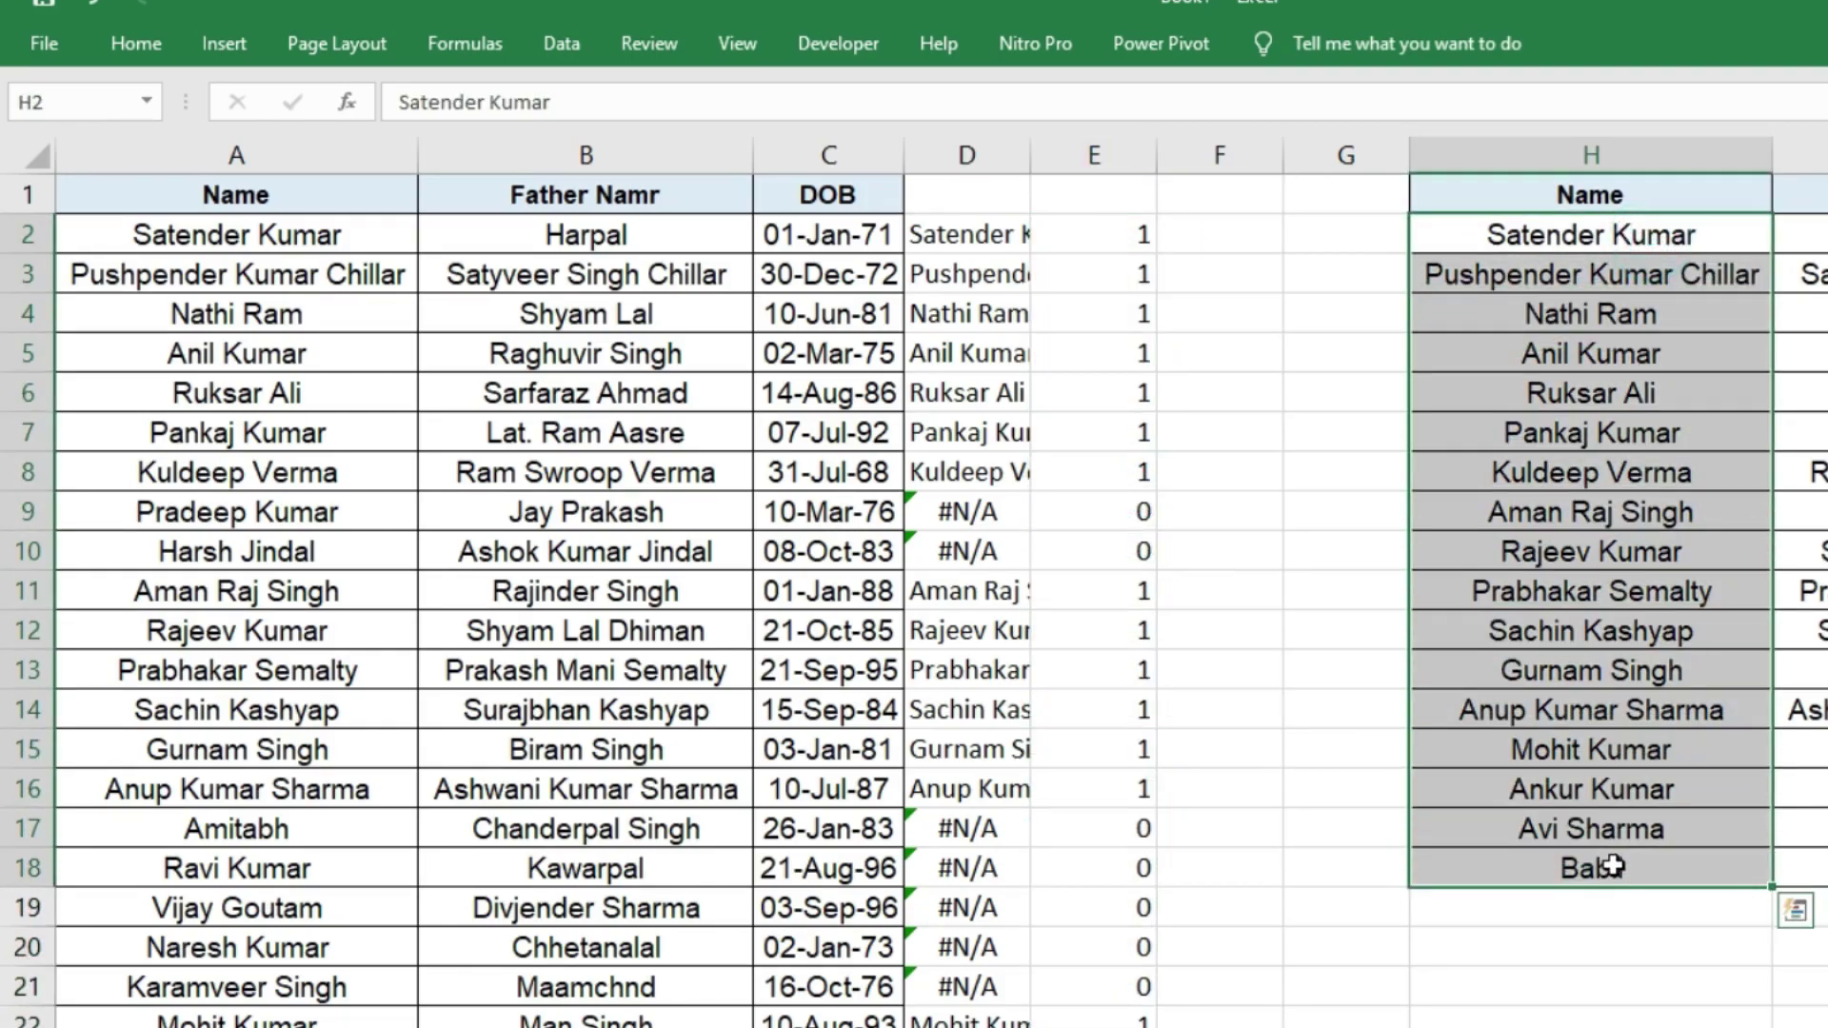
left_click(973, 232)
left_click_drag(1036, 279, 1110, 1004)
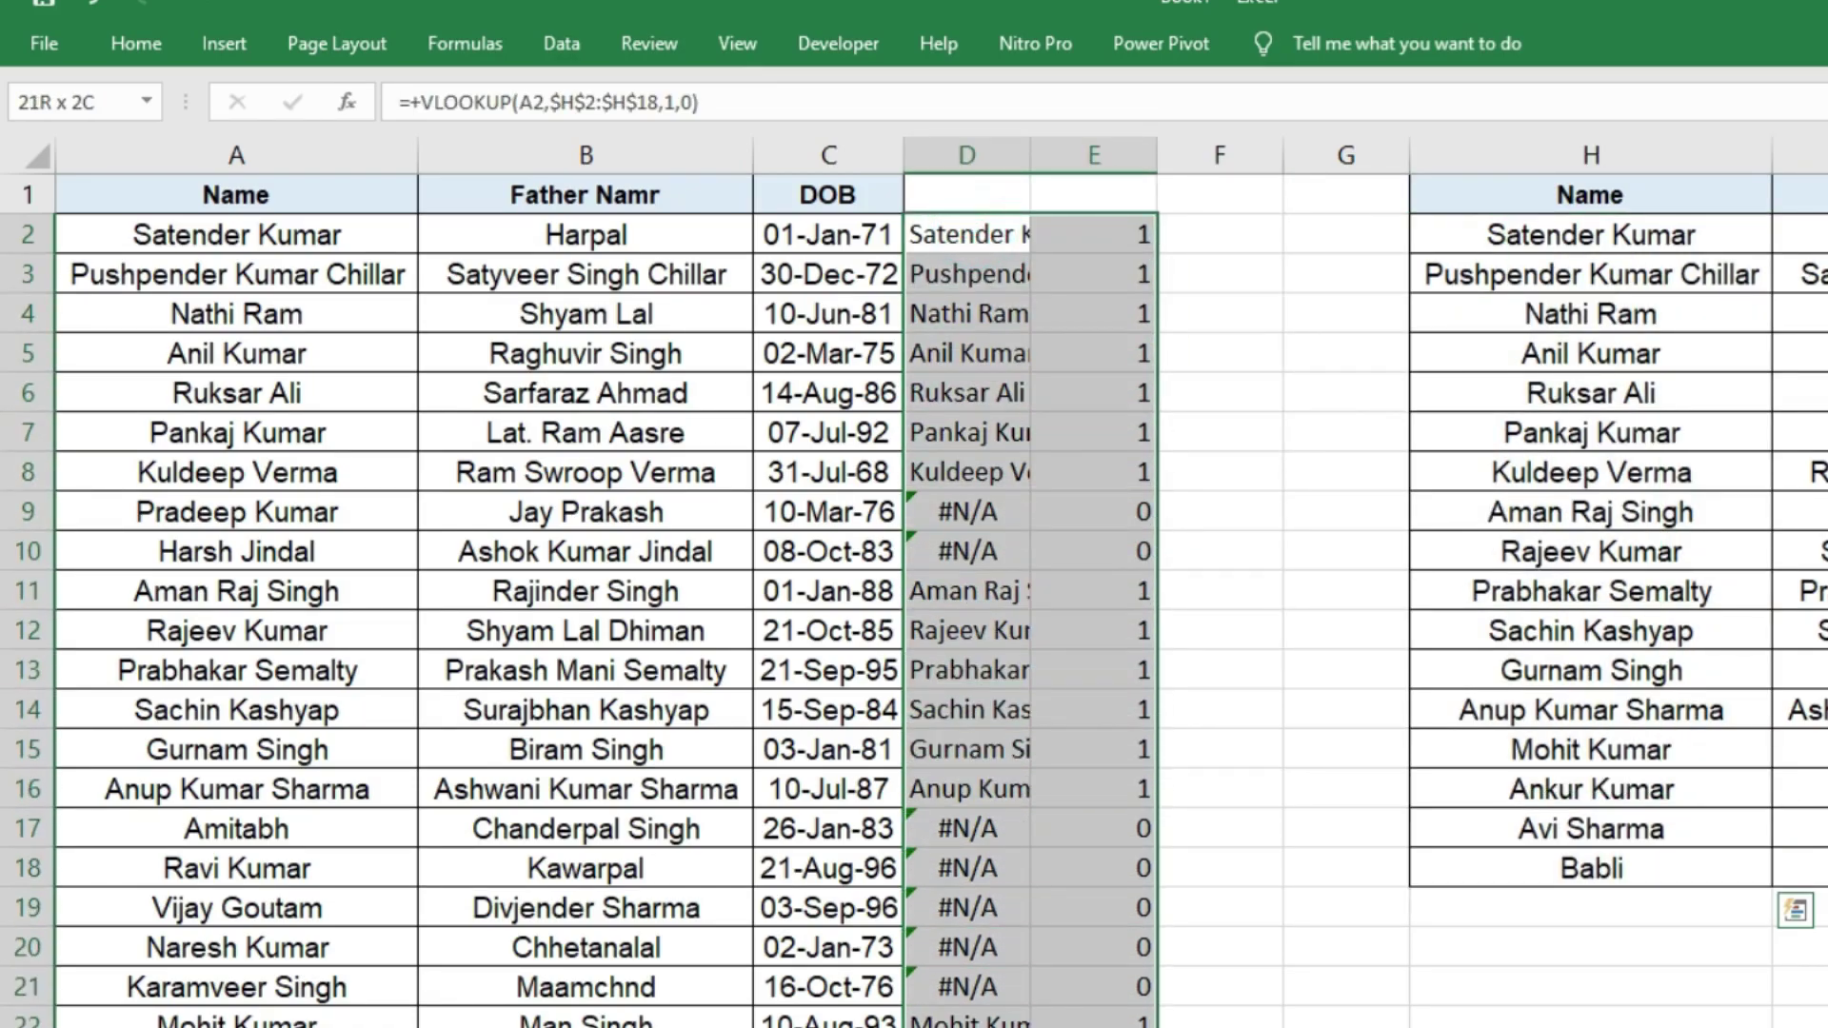
left_click(978, 526)
left_click(1105, 512)
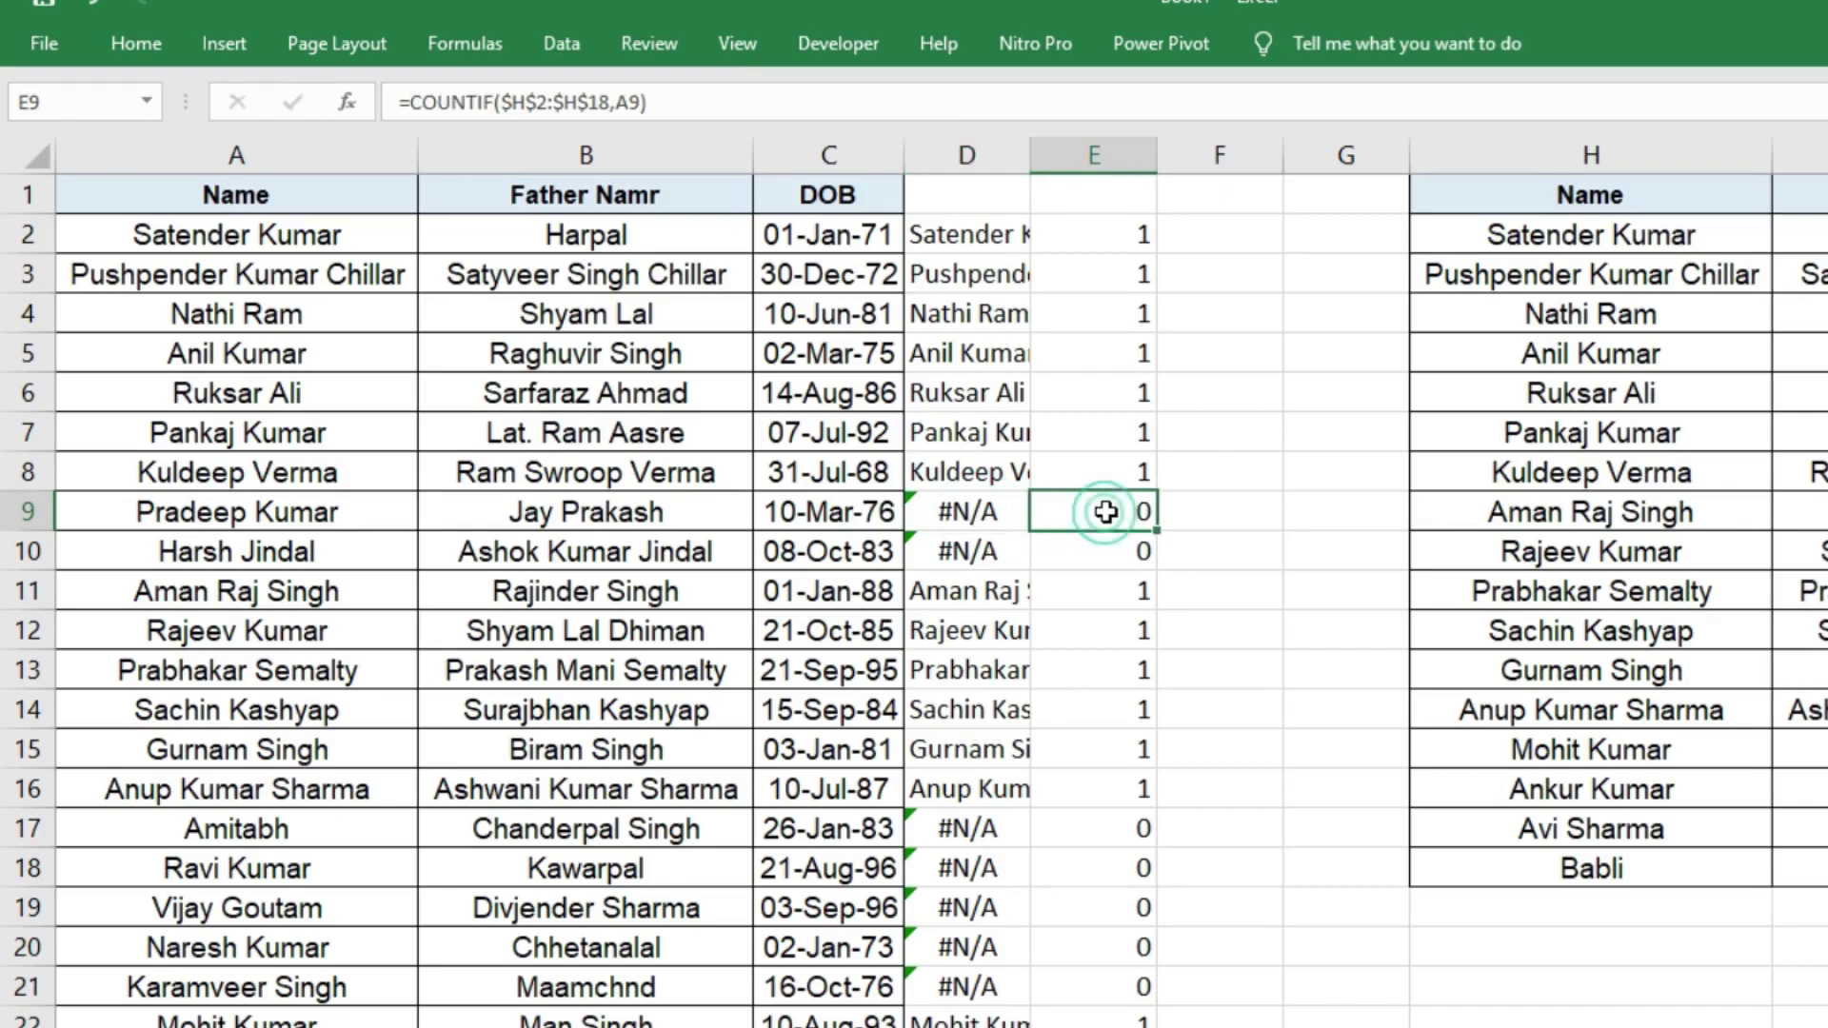
left_click_drag(971, 514, 1114, 532)
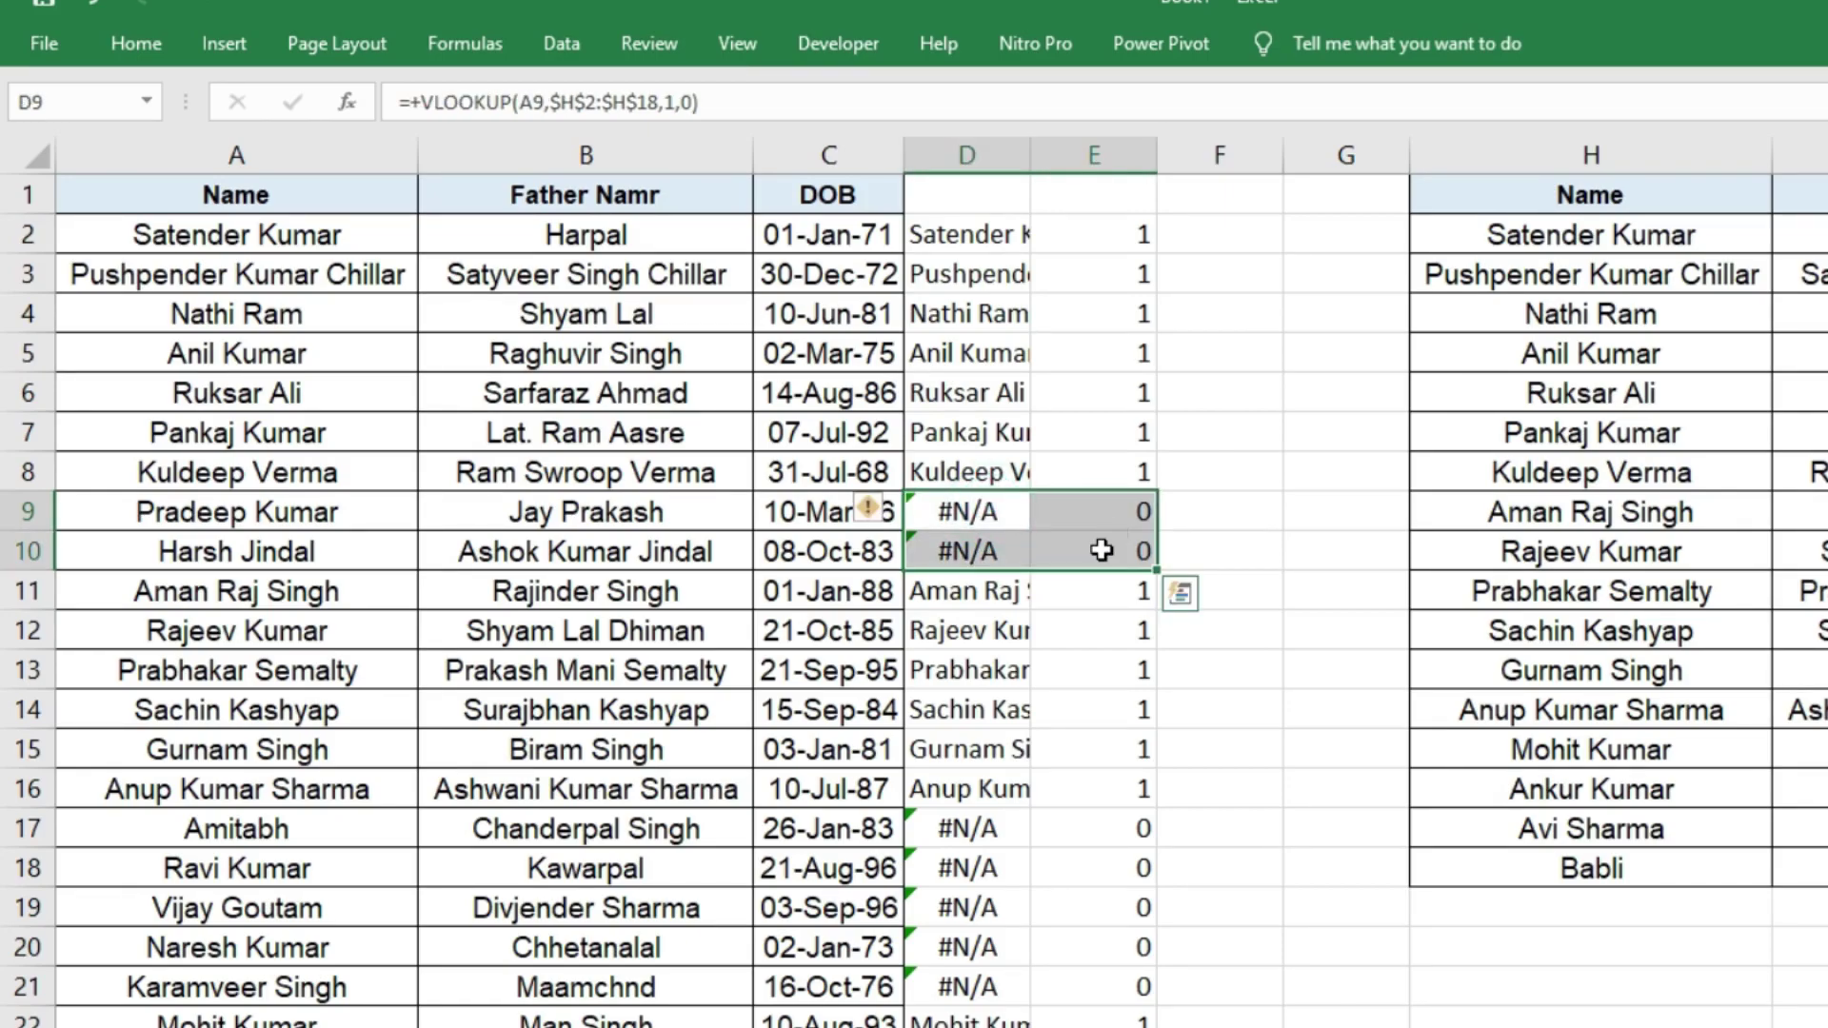
left_click_drag(1590, 234, 1590, 868)
left_click_drag(321, 196, 281, 1004)
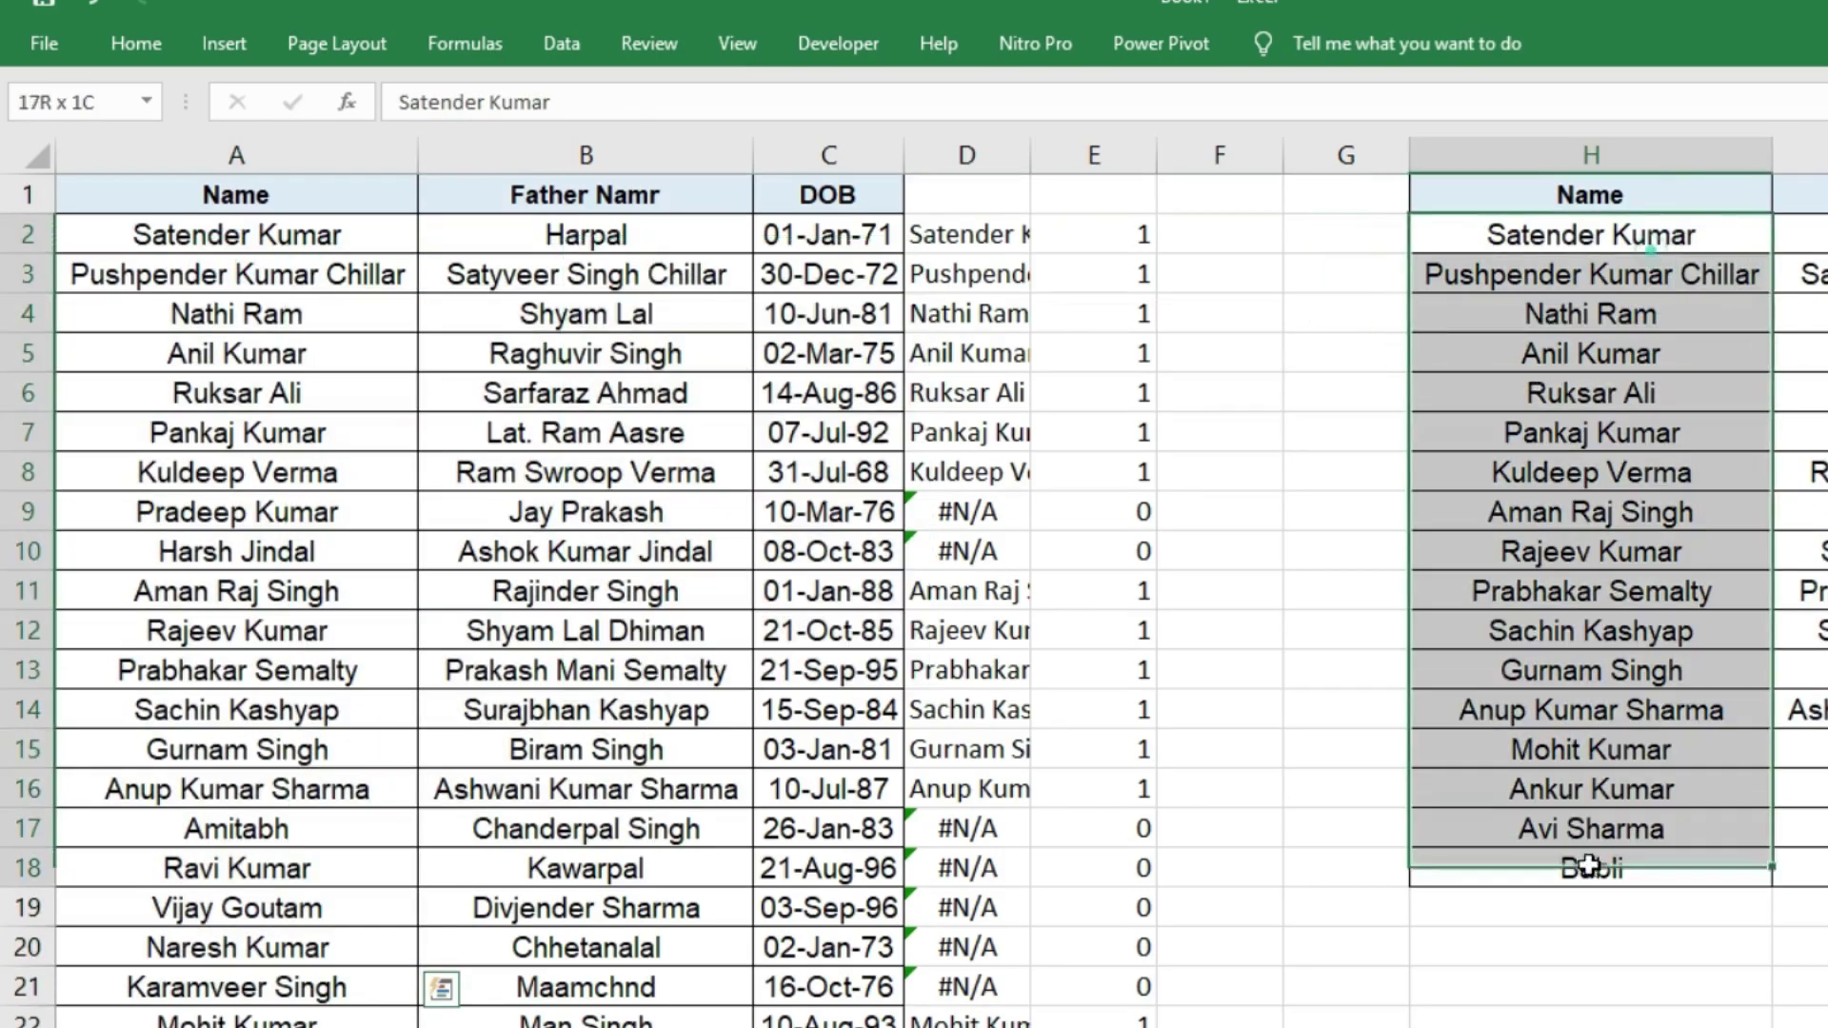
left_click_drag(237, 315, 159, 874)
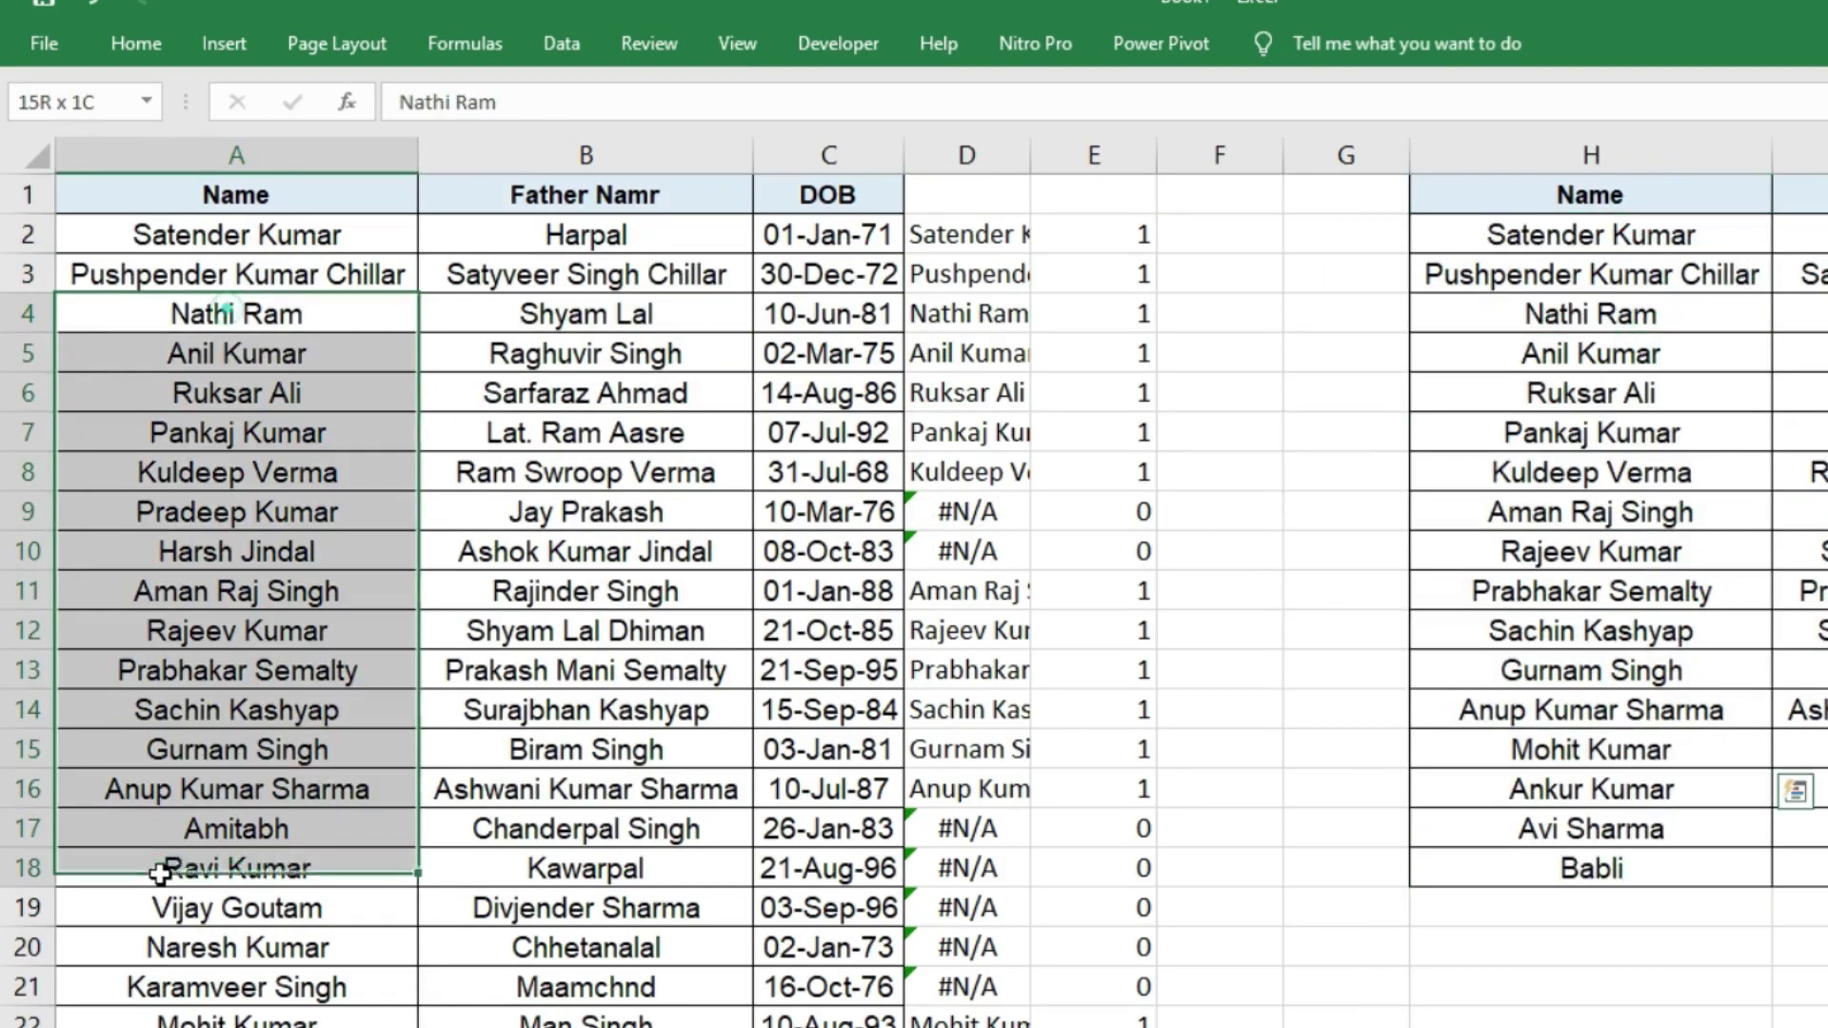
left_click(1376, 239)
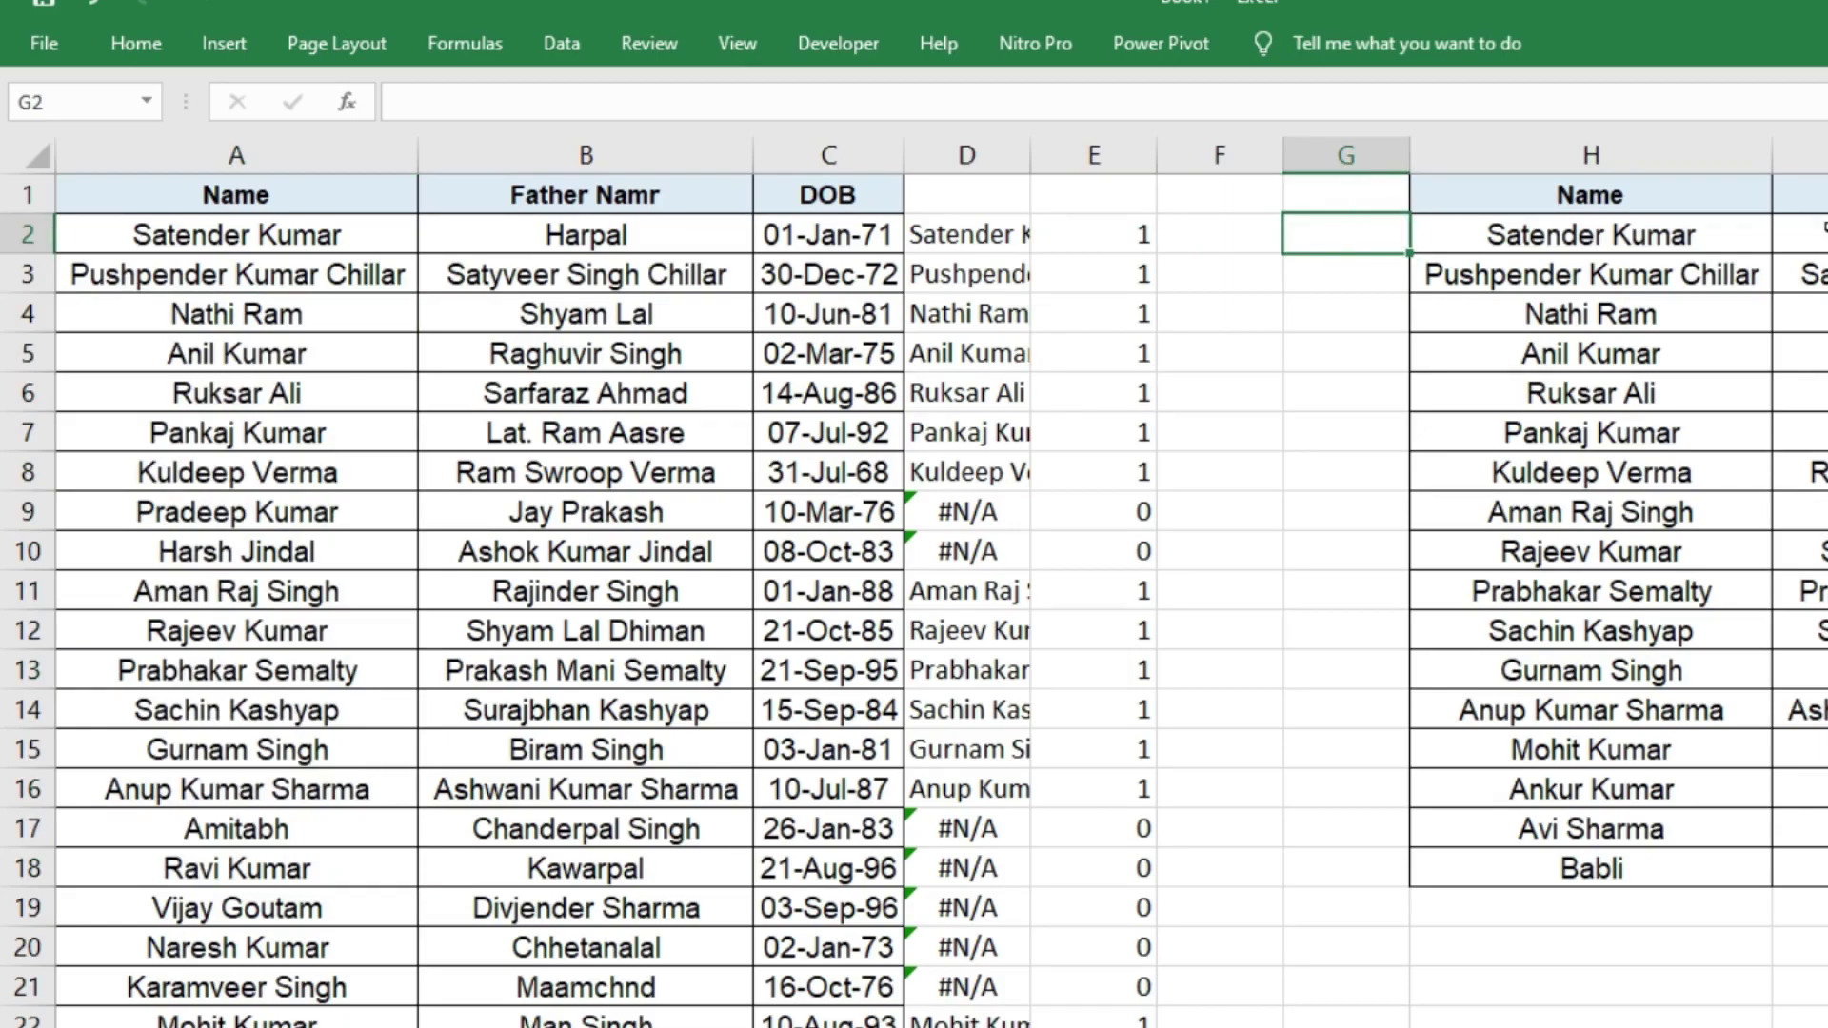
Enter =VLOOKUP(H2,$A$2:$A$25,1,0) in G2 and fill it down to G18
type("=vl")
key("Tab")
key("Right")
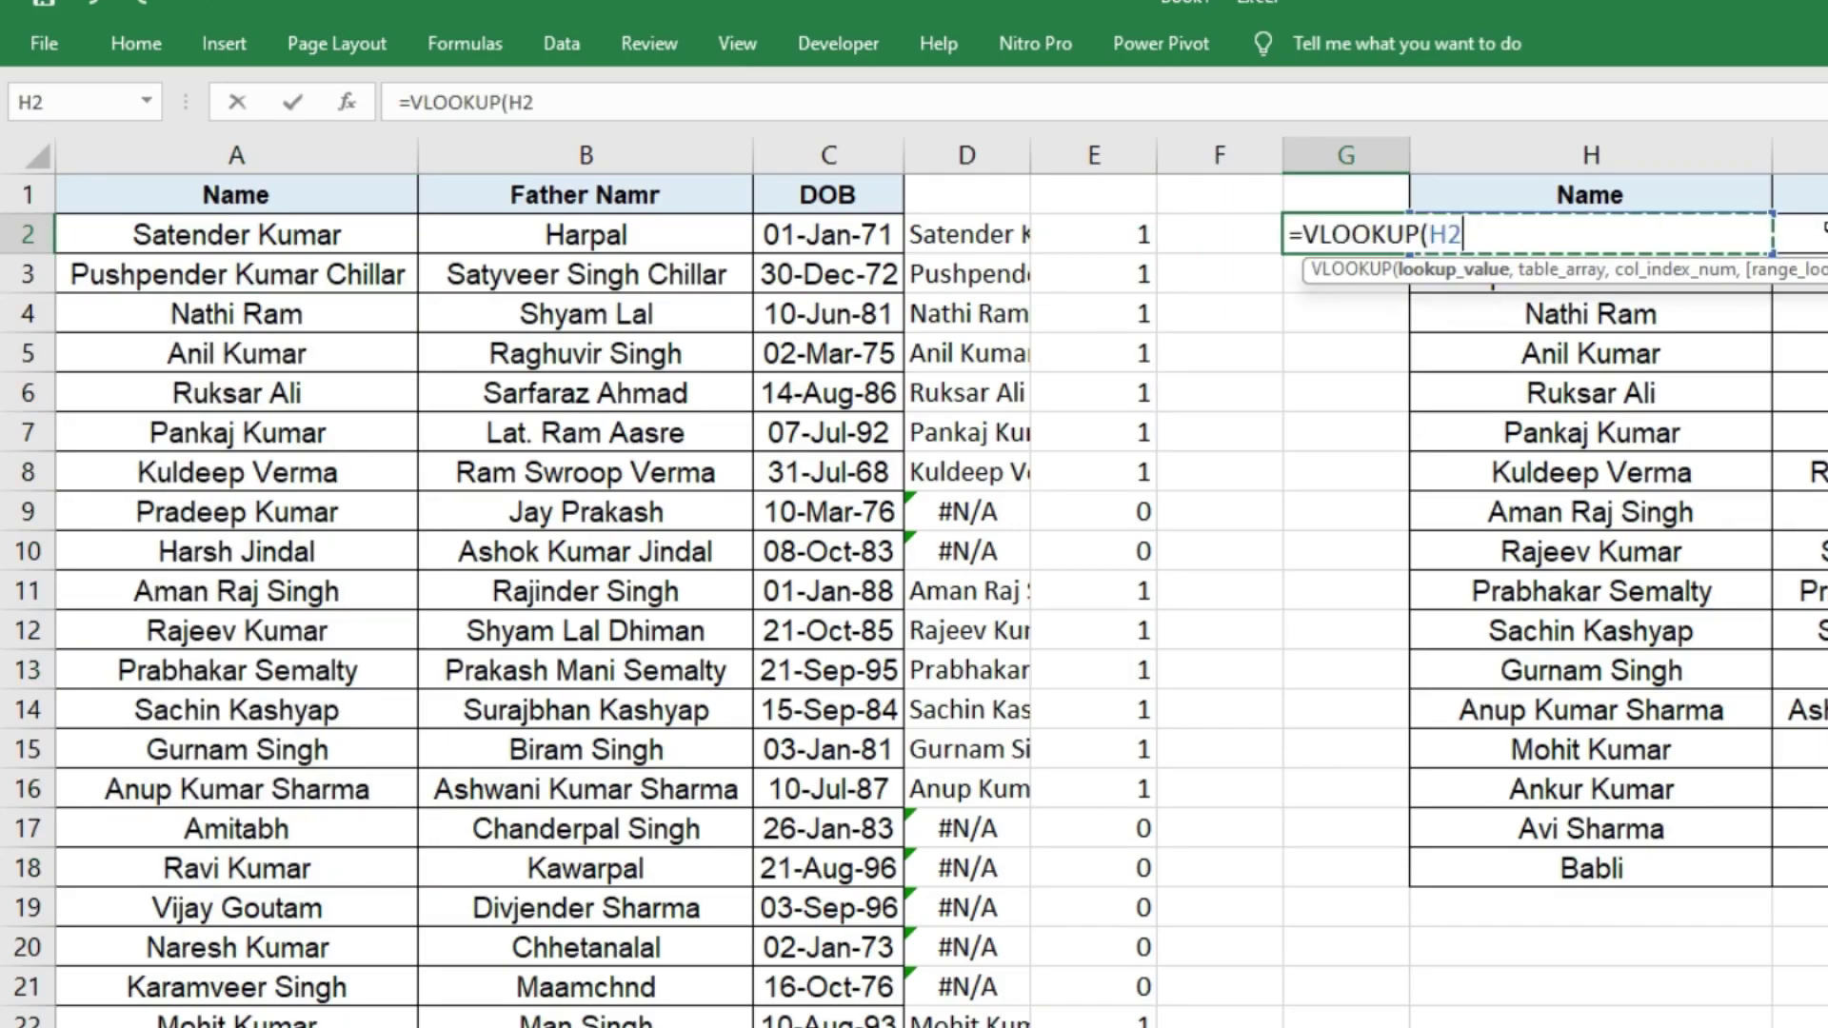
type(",")
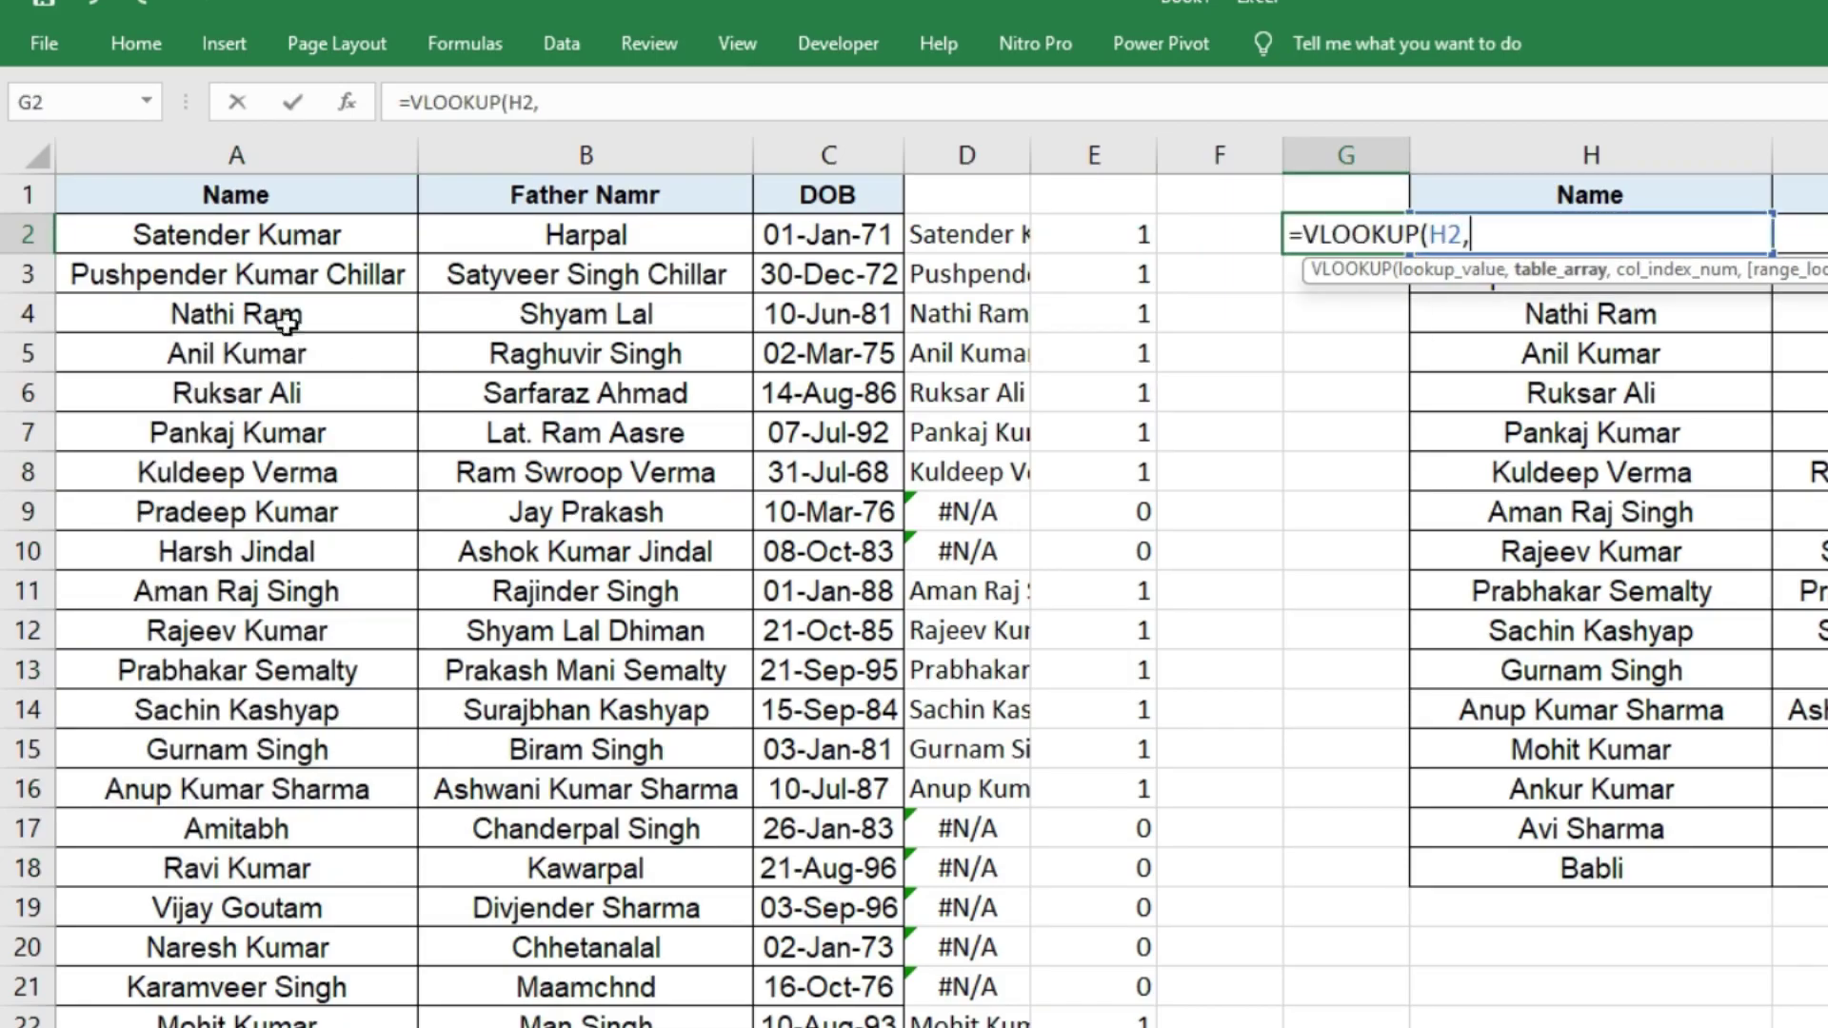
left_click(276, 238)
key("ctrl+shift+Down")
key("F4")
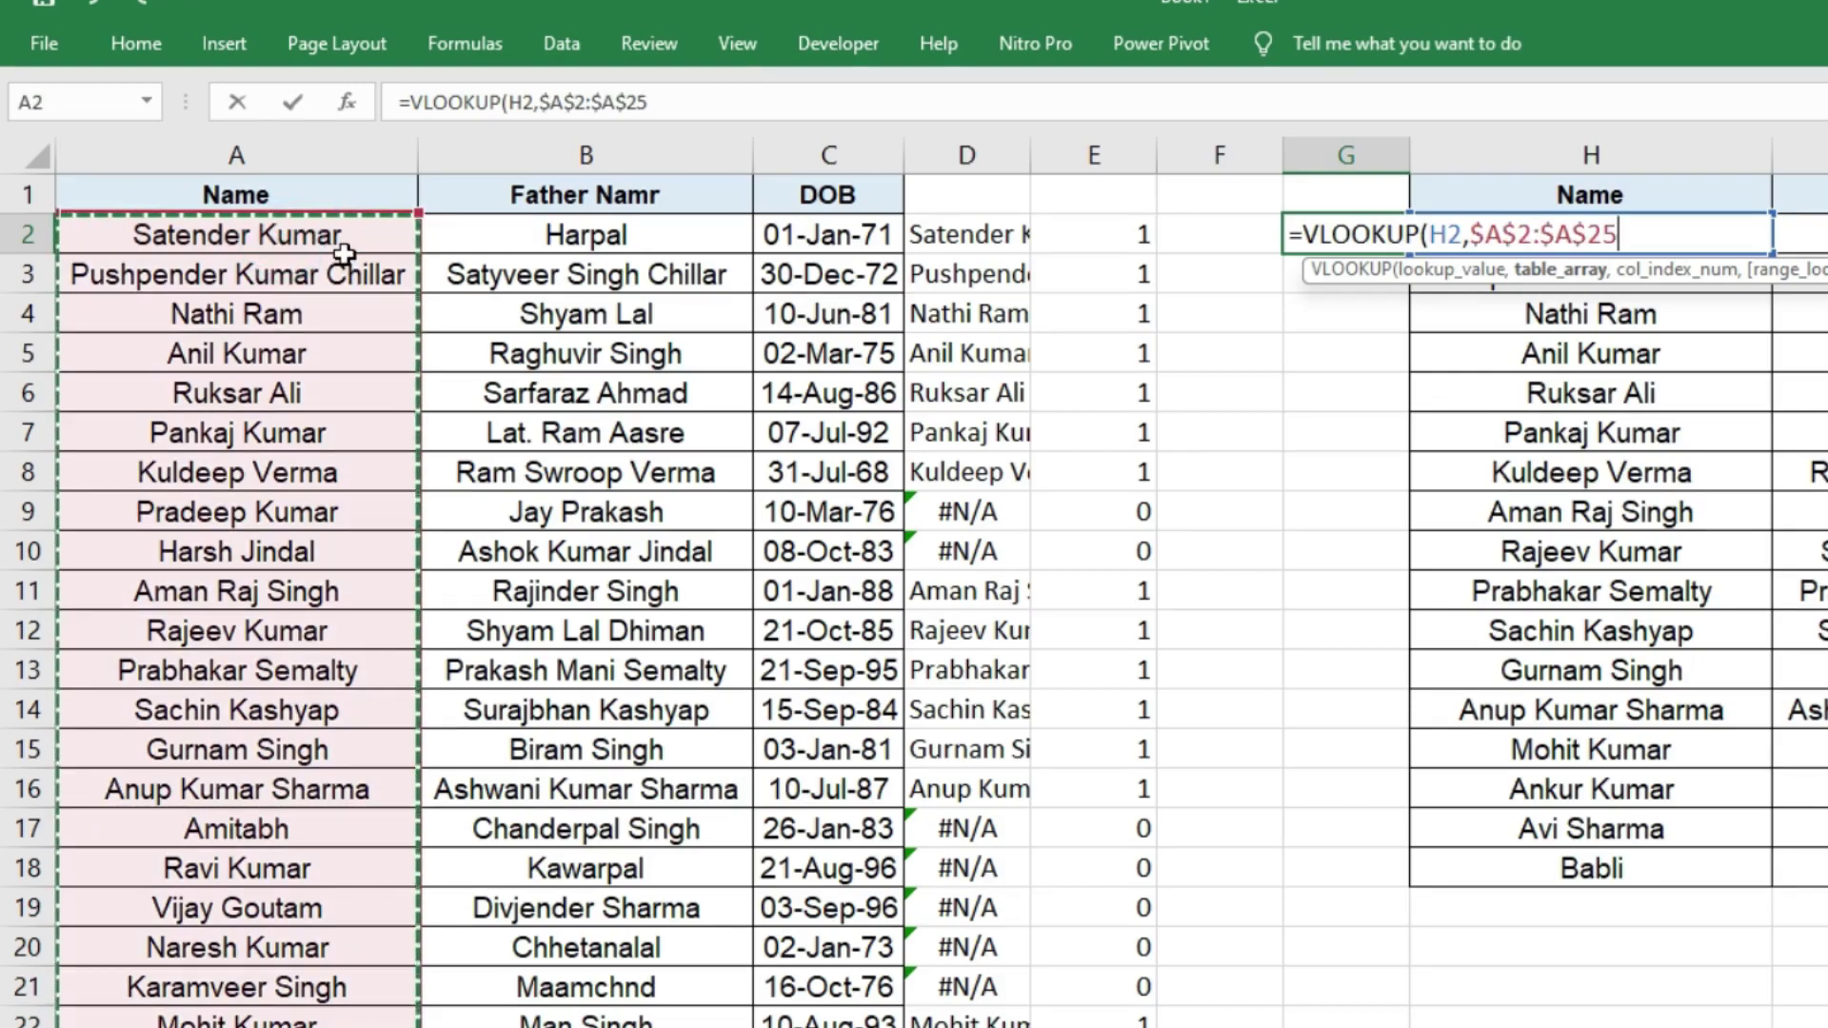
type(",1,0")
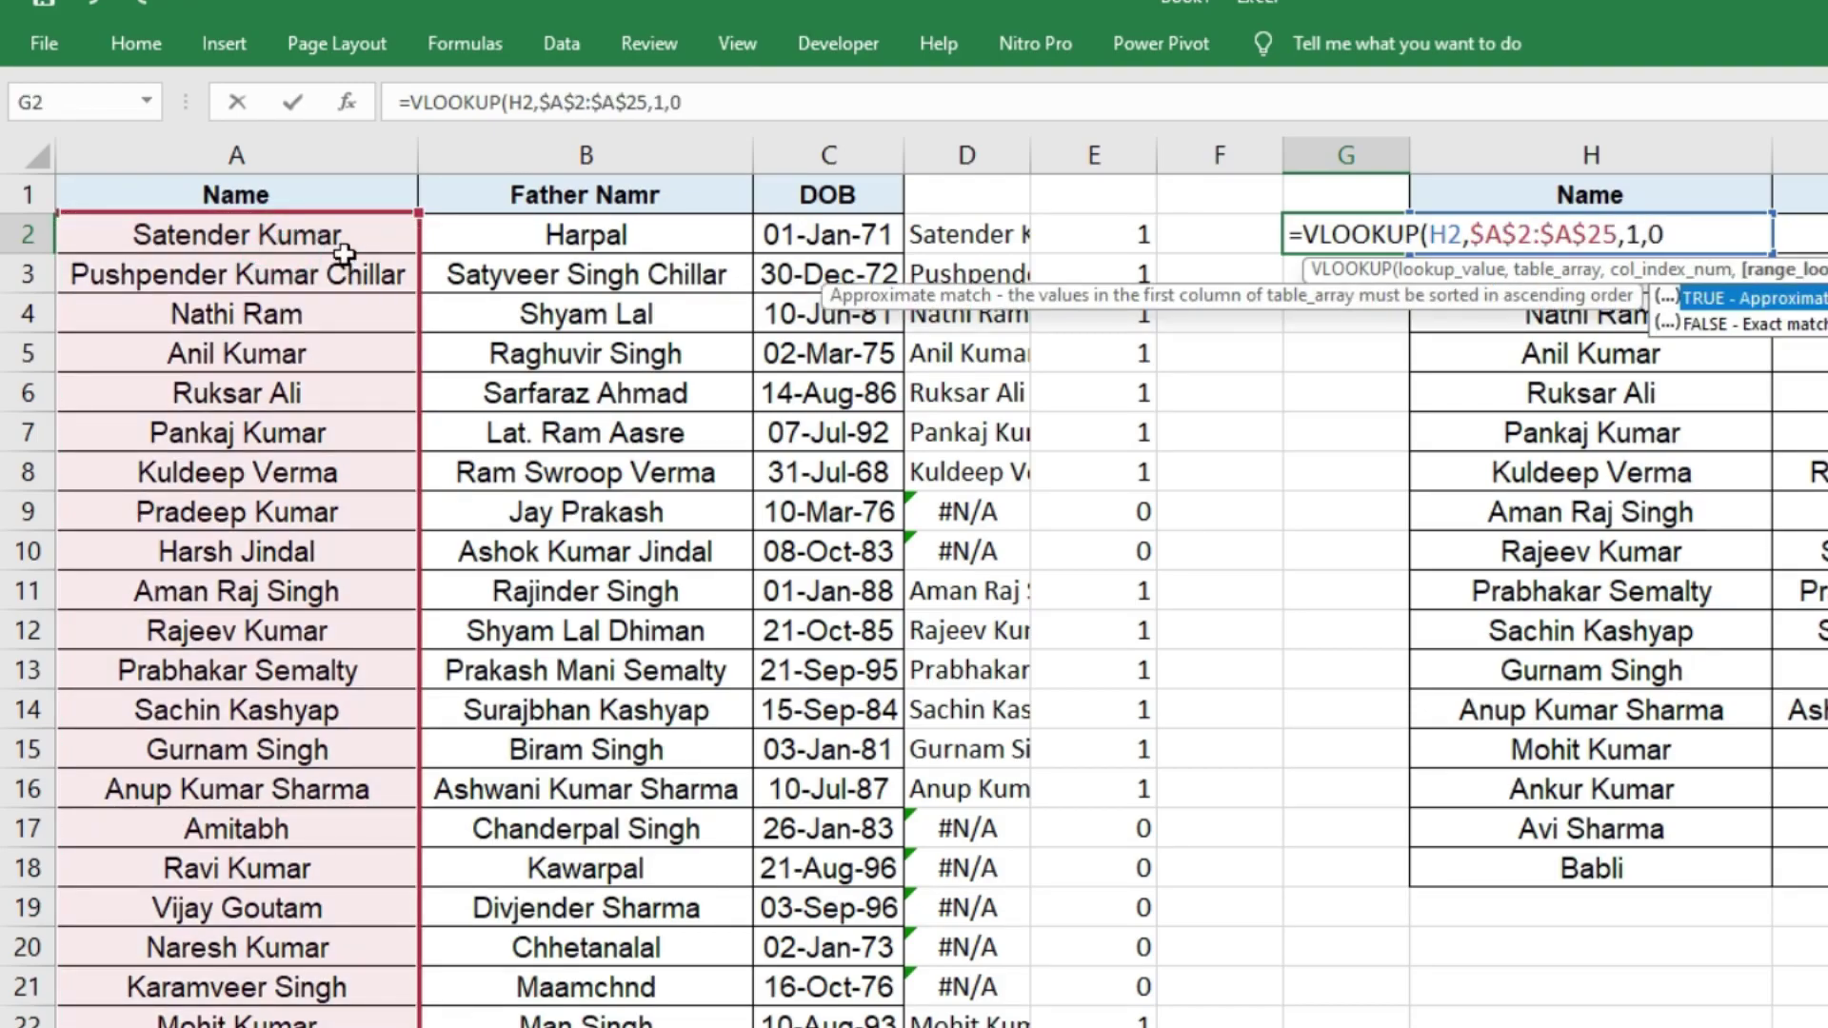
type(")")
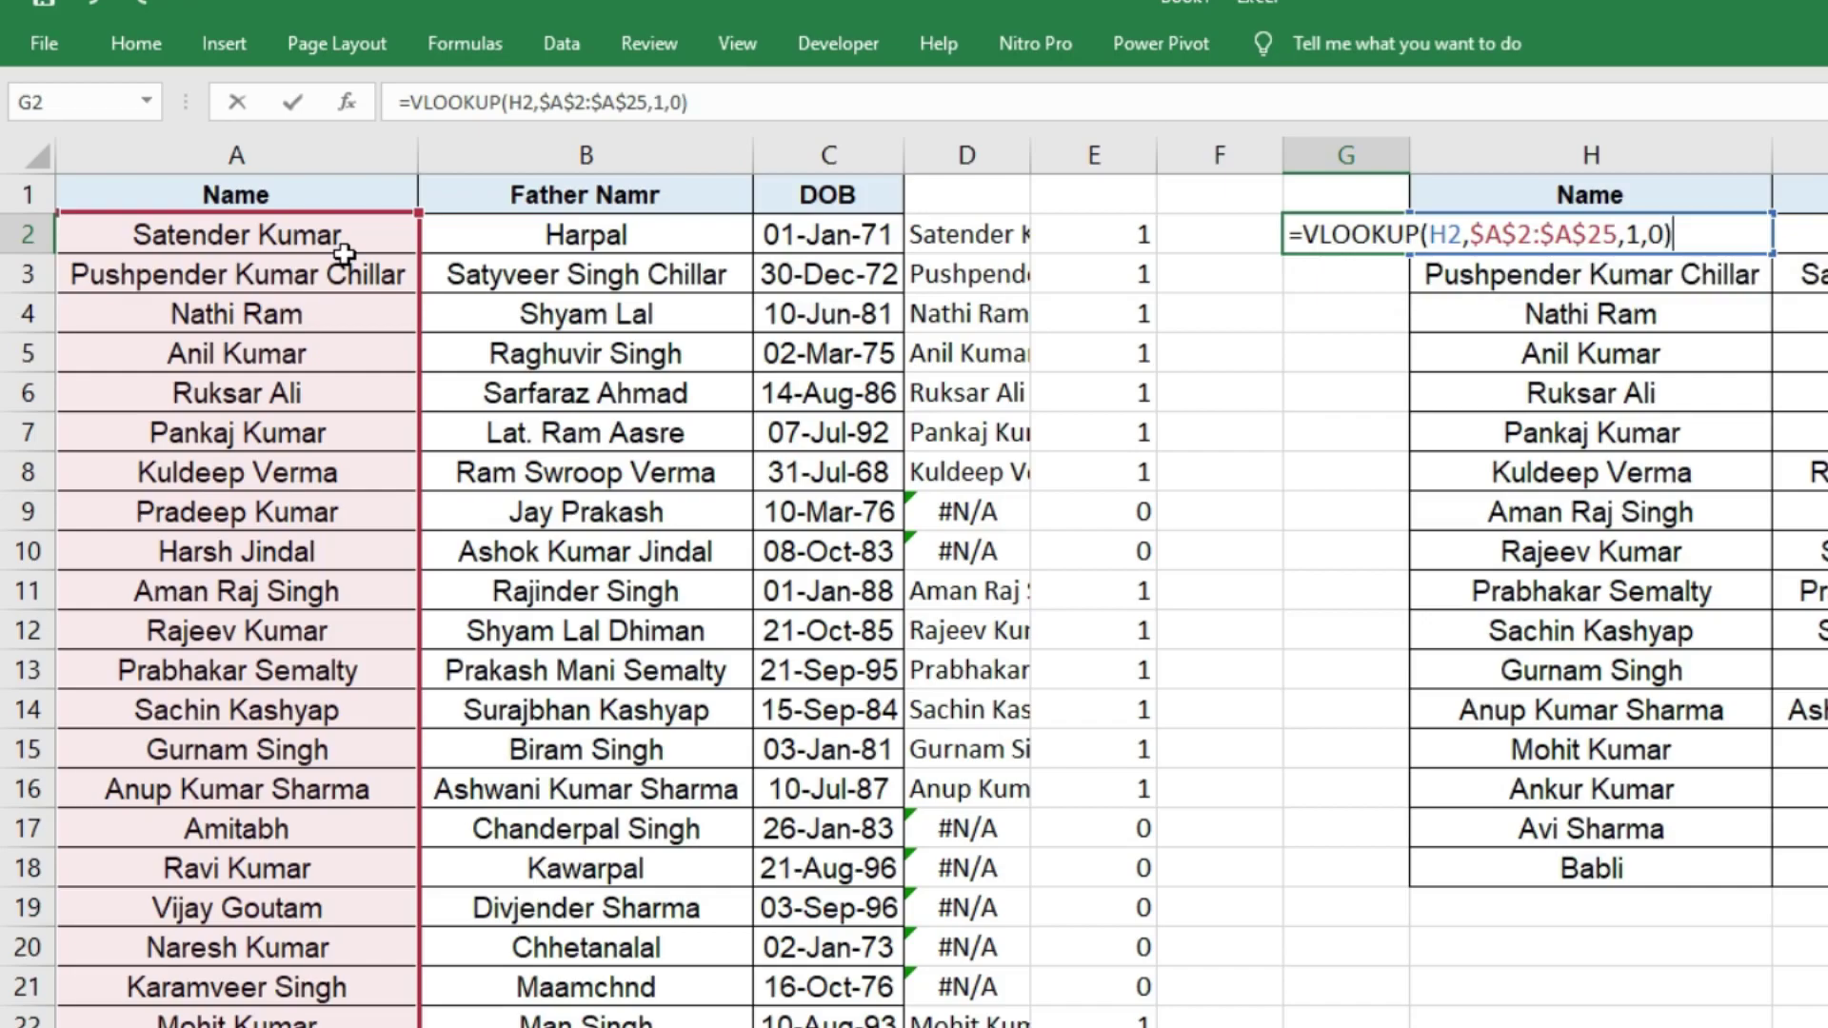
key("Return")
left_click(1350, 235)
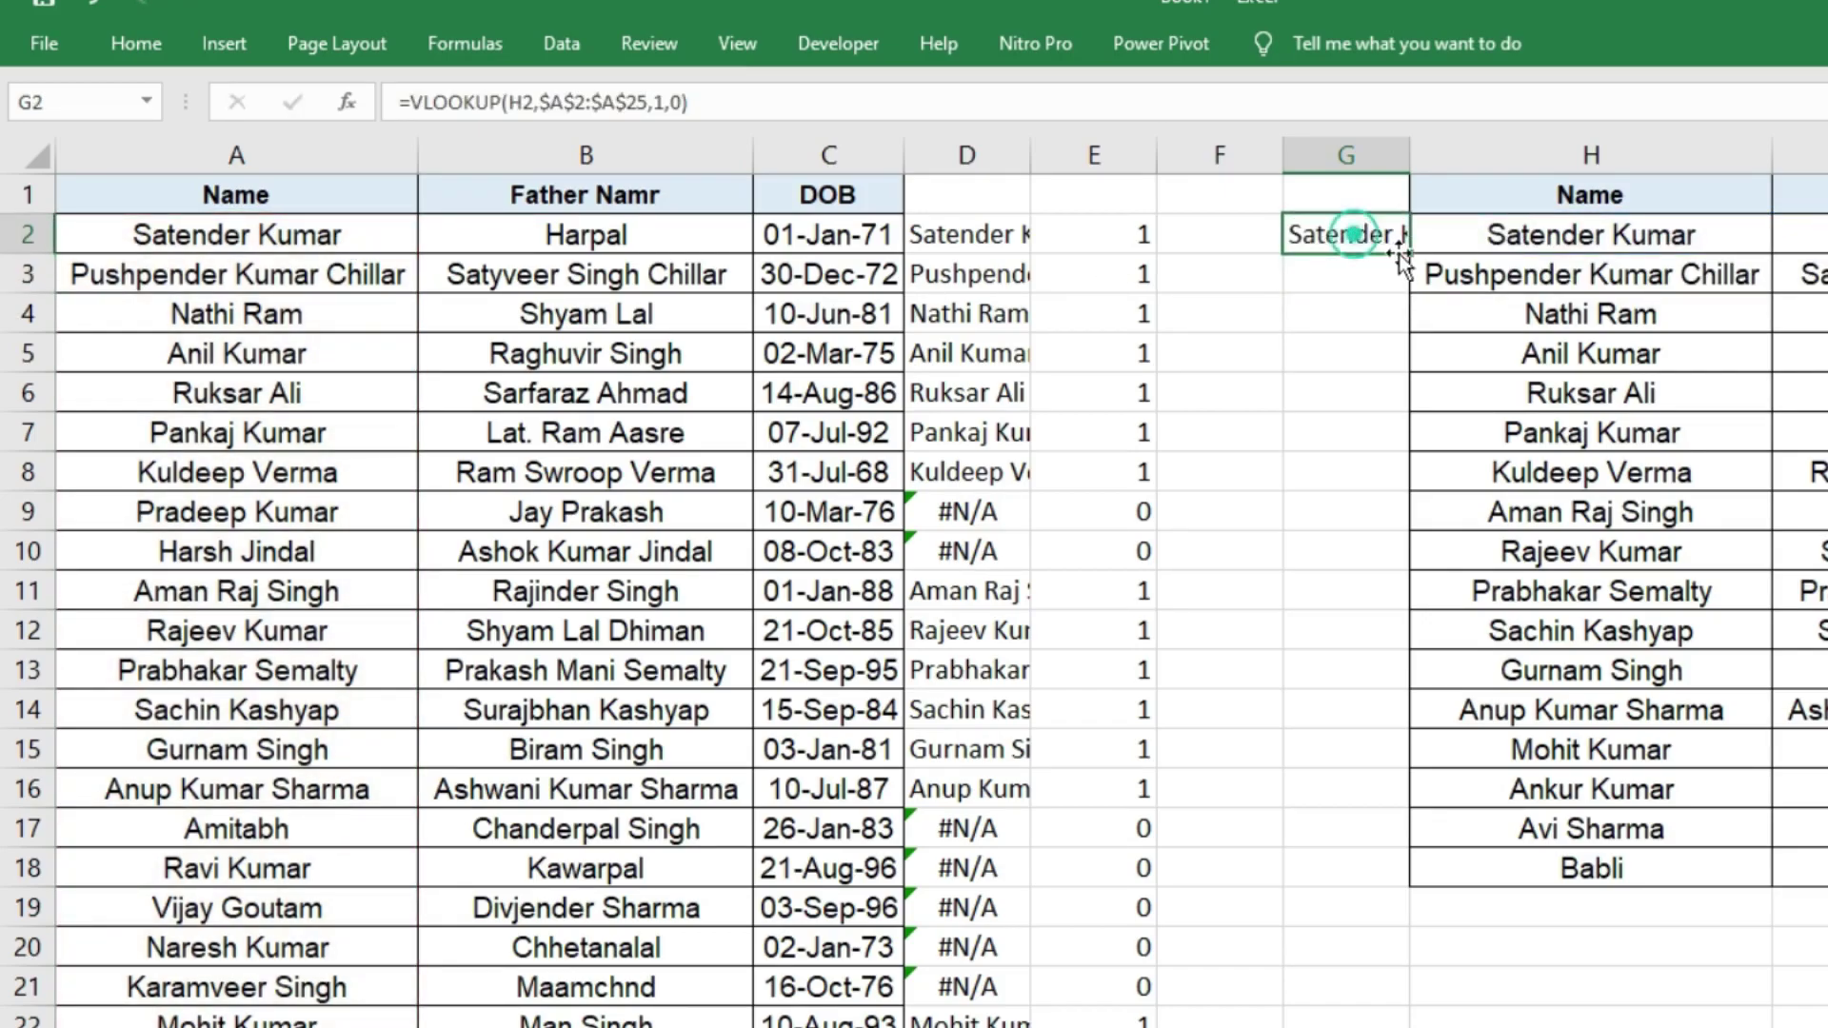
double_click(1408, 254)
mouse_move(1590, 234)
left_mouse_down()
mouse_move(1549, 581)
mouse_move(1590, 868)
left_mouse_up()
left_click(236, 234)
left_click_drag(236, 234, 202, 1021)
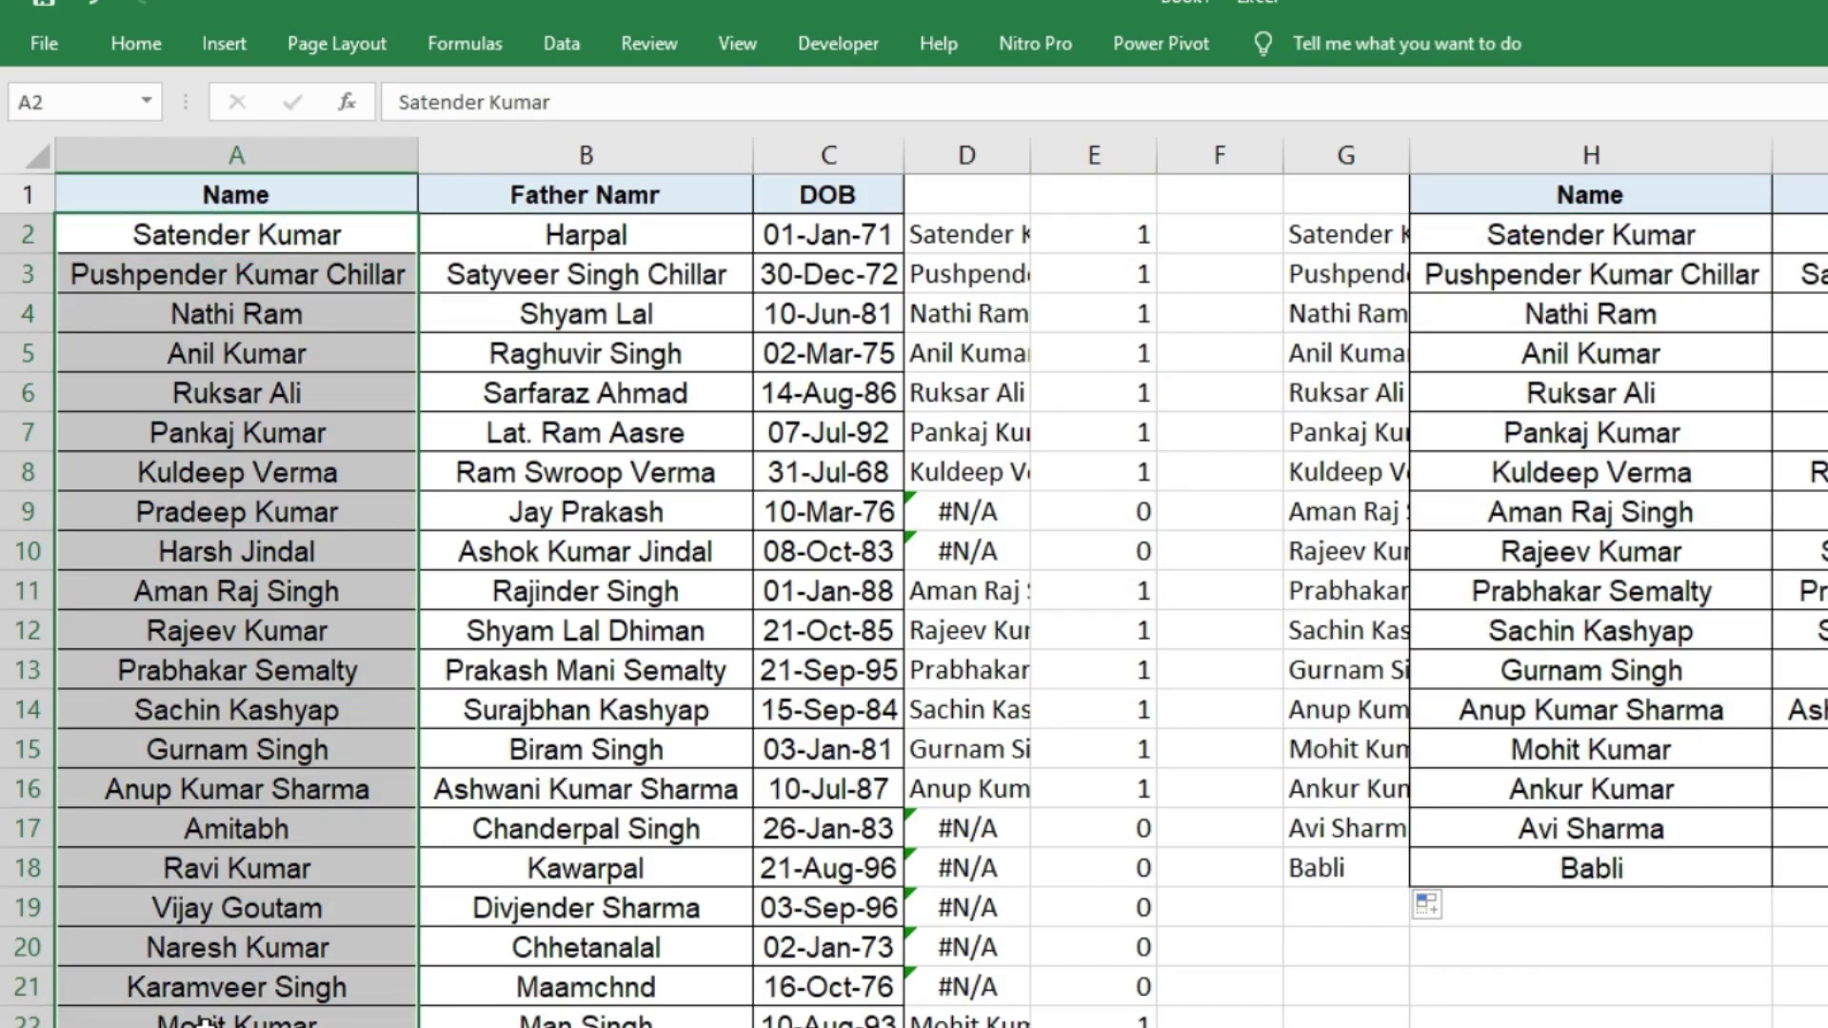
left_click_drag(1612, 249, 1590, 868)
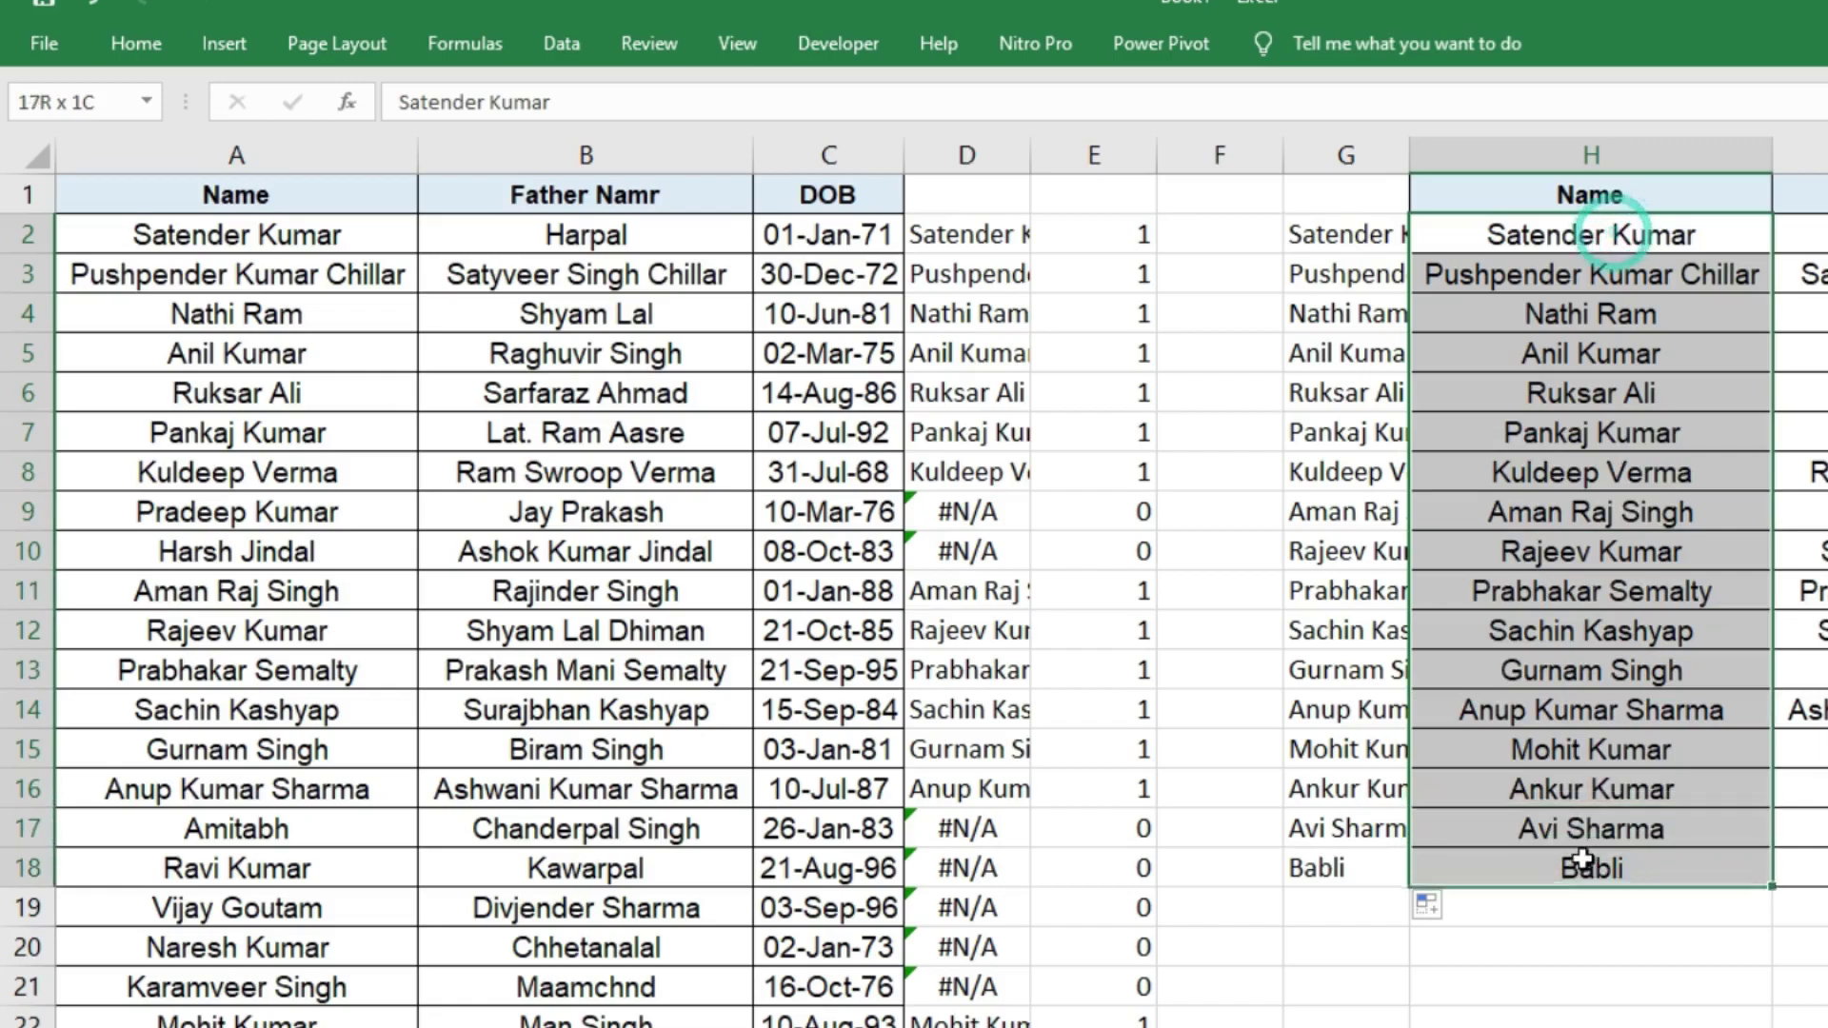
key("Left")
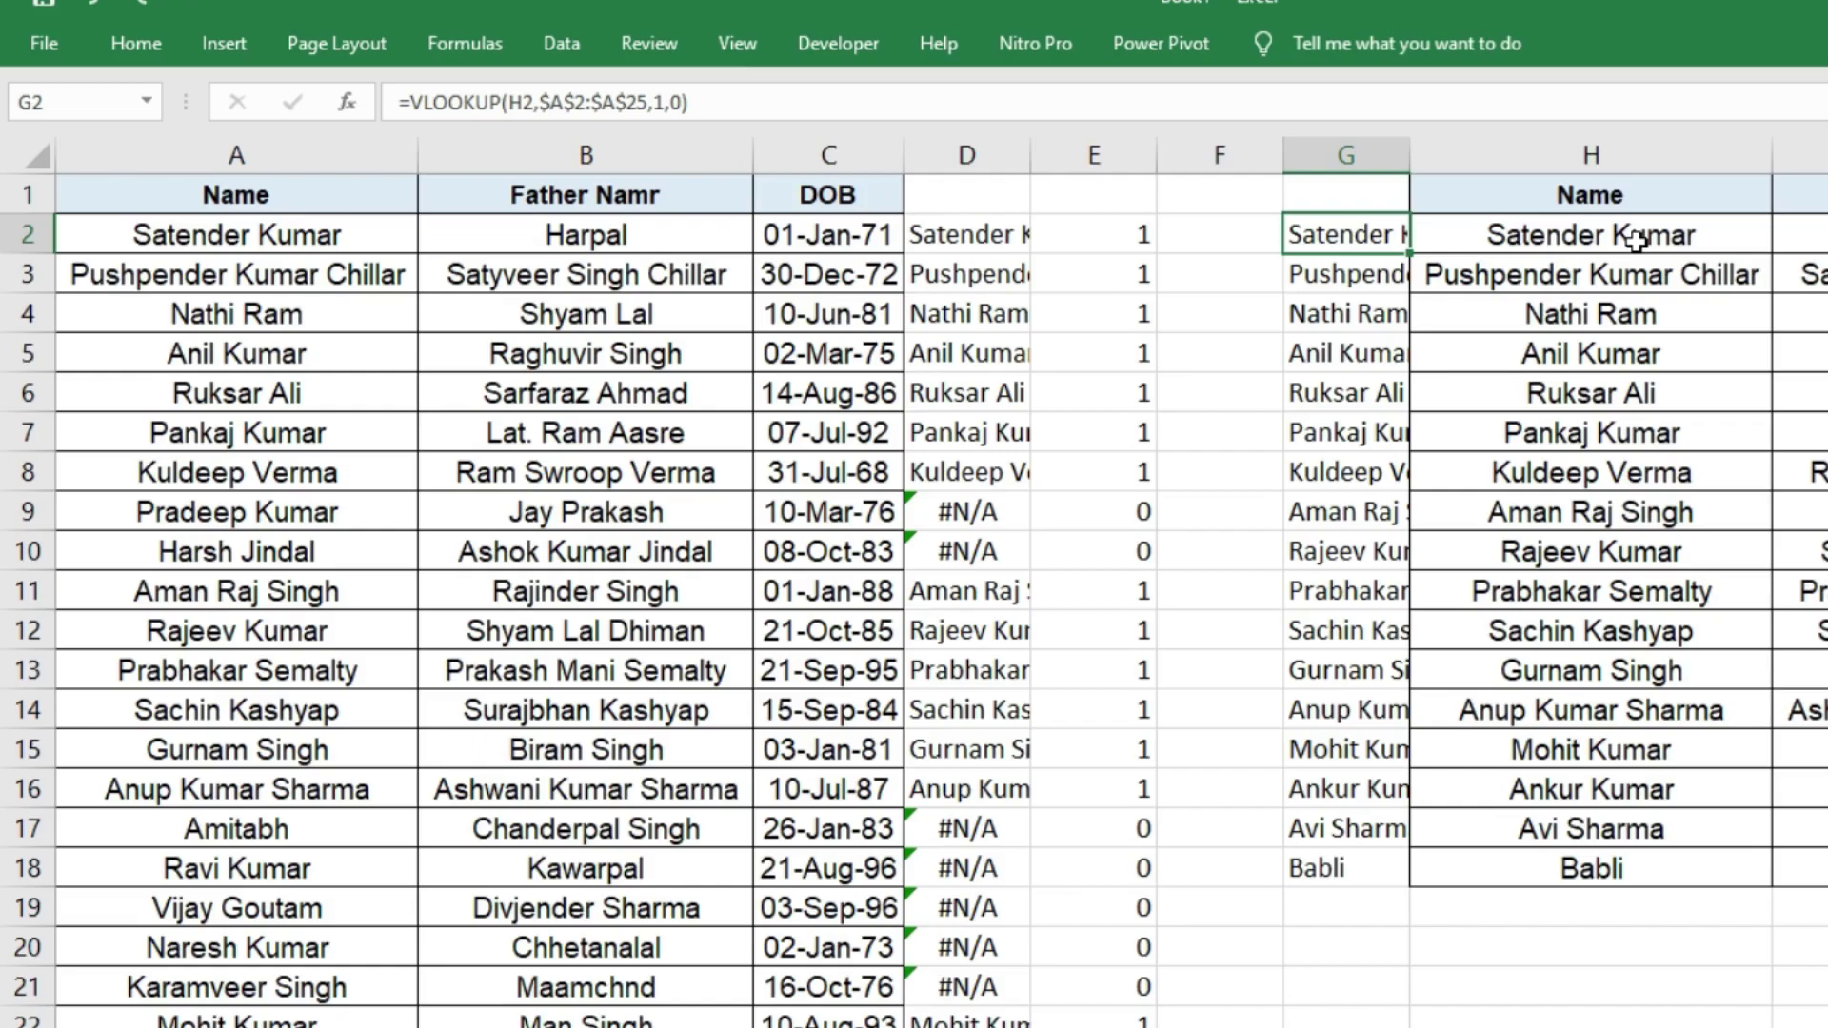
left_click(1026, 516)
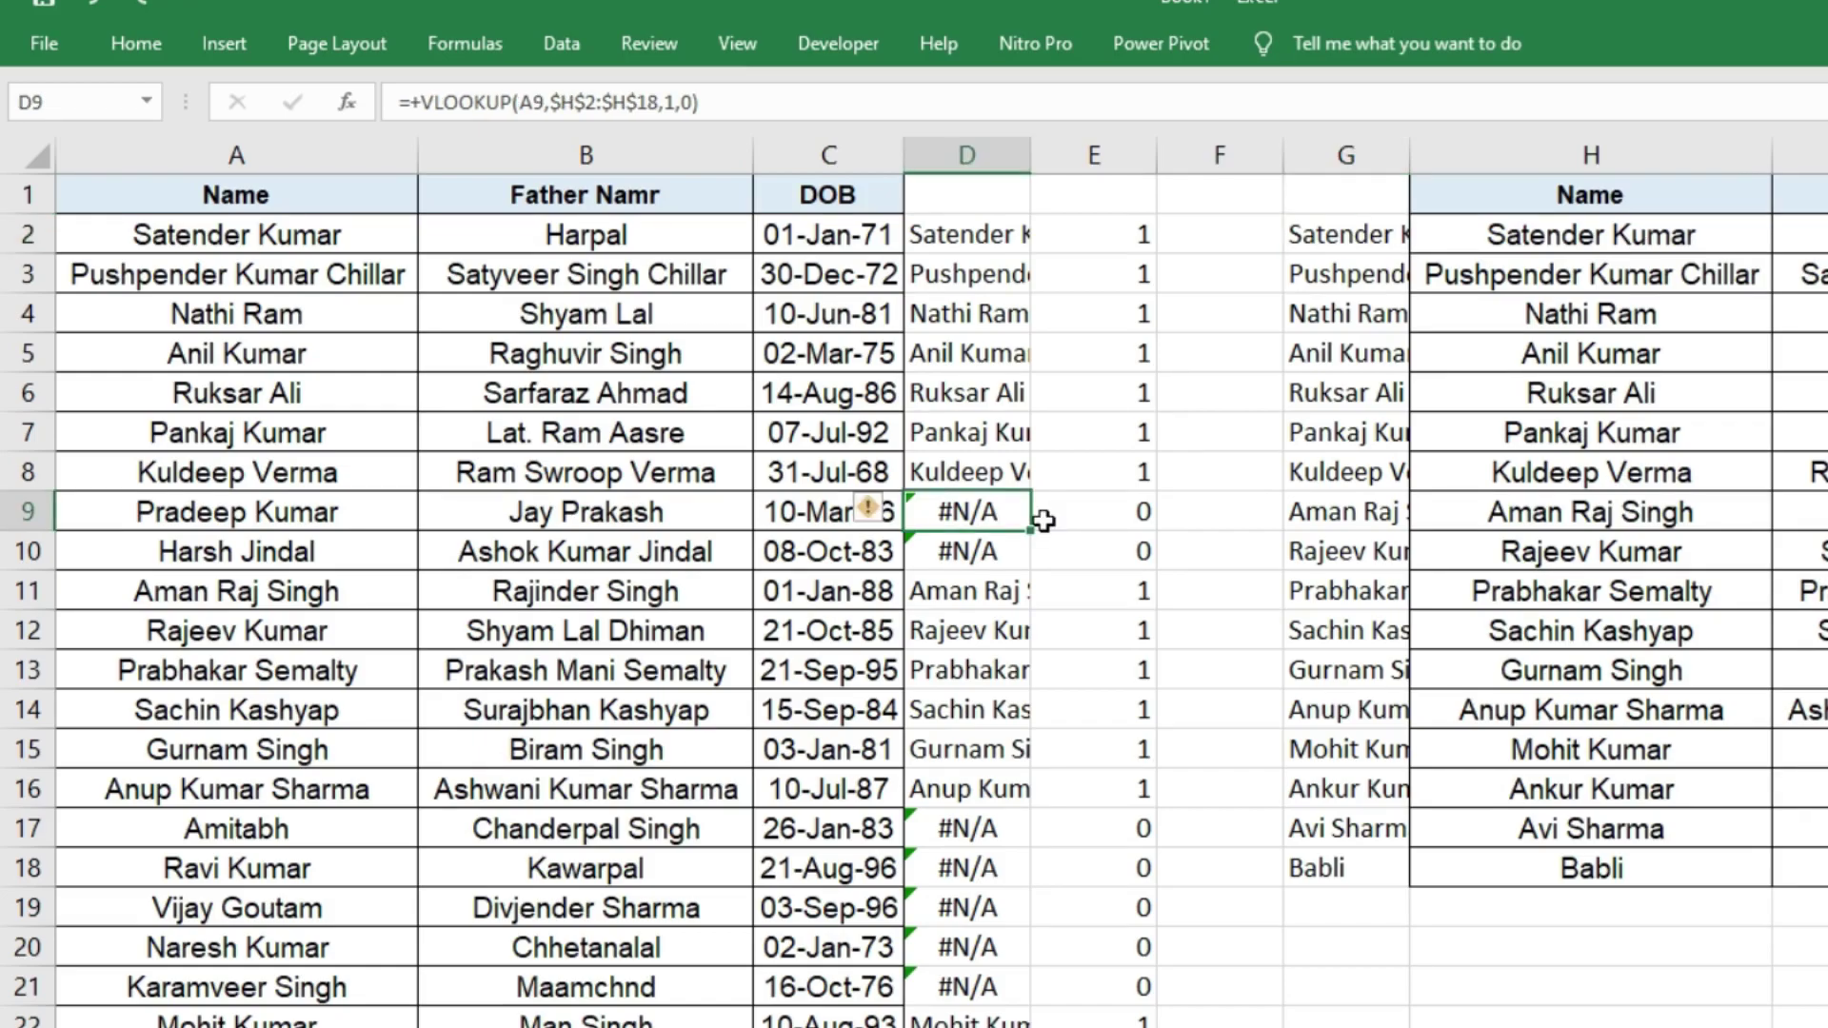